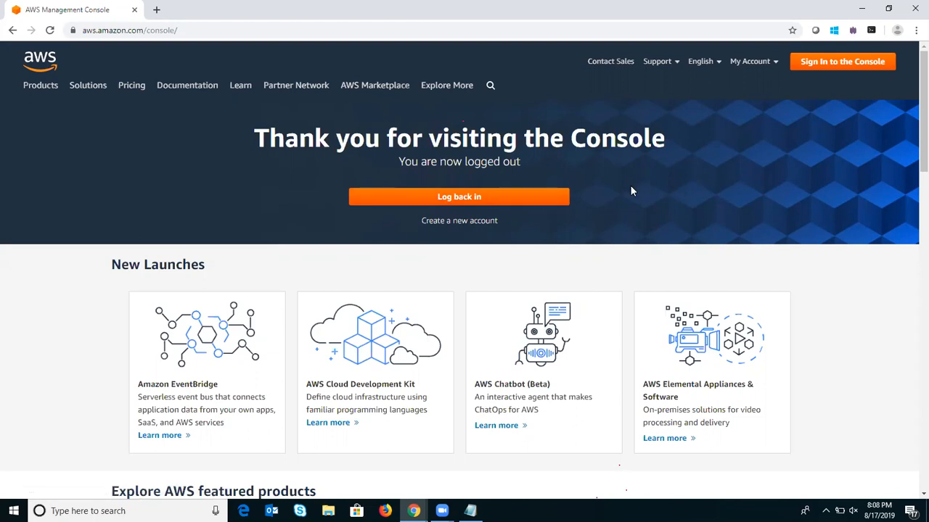
- Sign back in as root with the account password and the MFA code to reach the Oregon console home
left_click(750, 61)
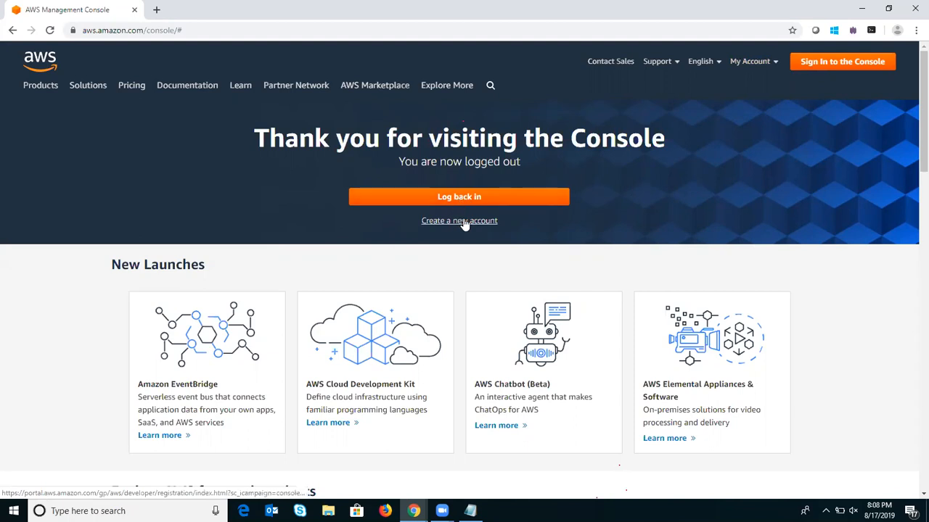
mouse_move(751, 64)
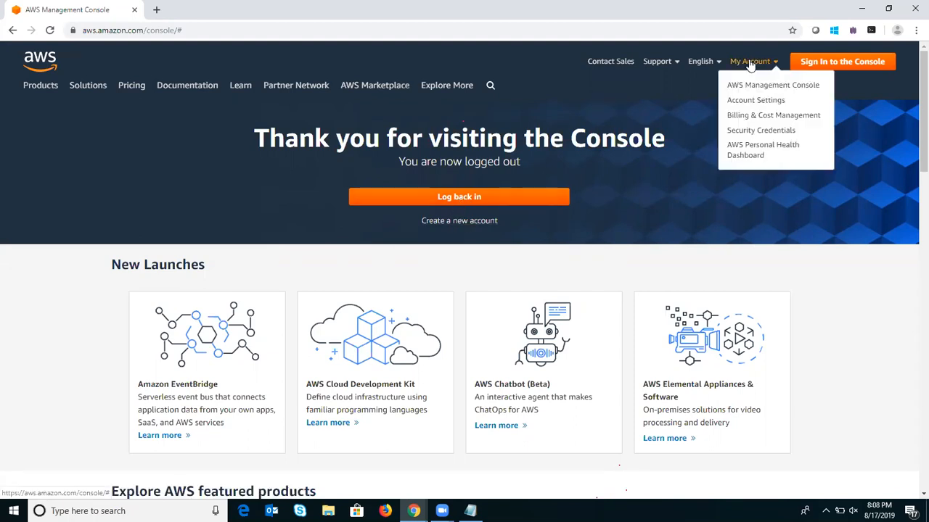
left_click(755, 86)
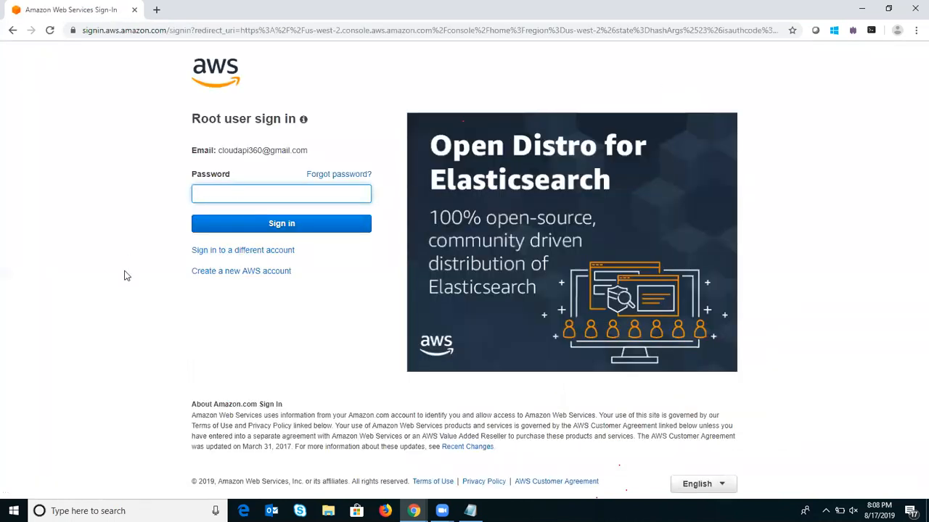
type("******")
key("BackSpace")
key("BackSpace")
key("BackSpace")
key("BackSpace")
key("BackSpace")
key("BackSpace")
type("***********")
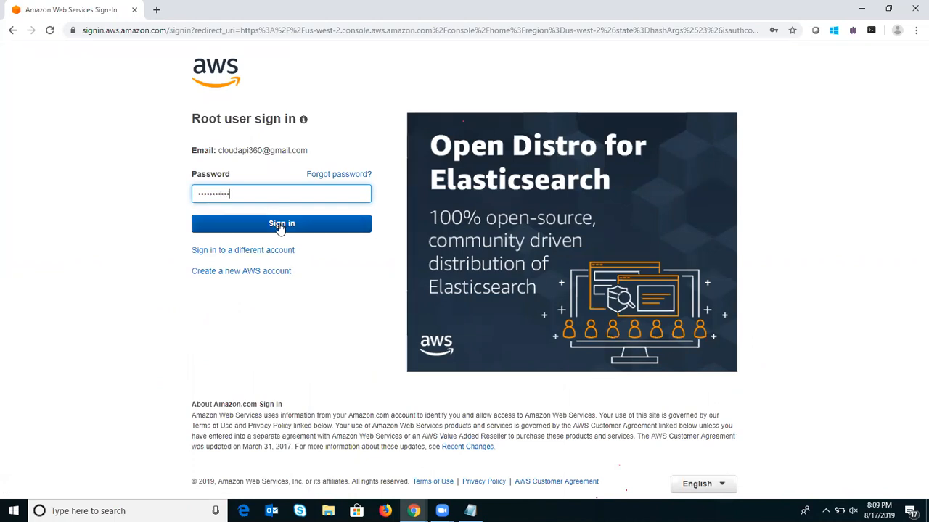
left_click(280, 225)
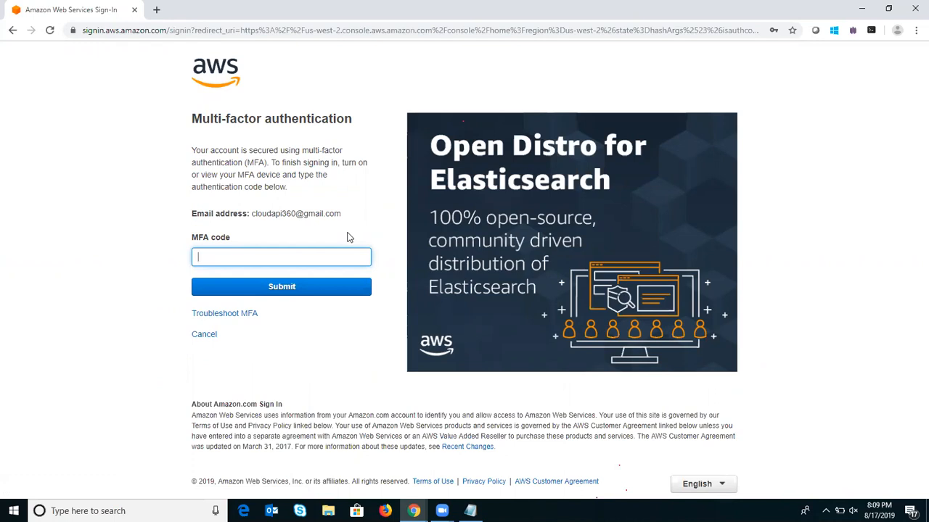
left_click(274, 290)
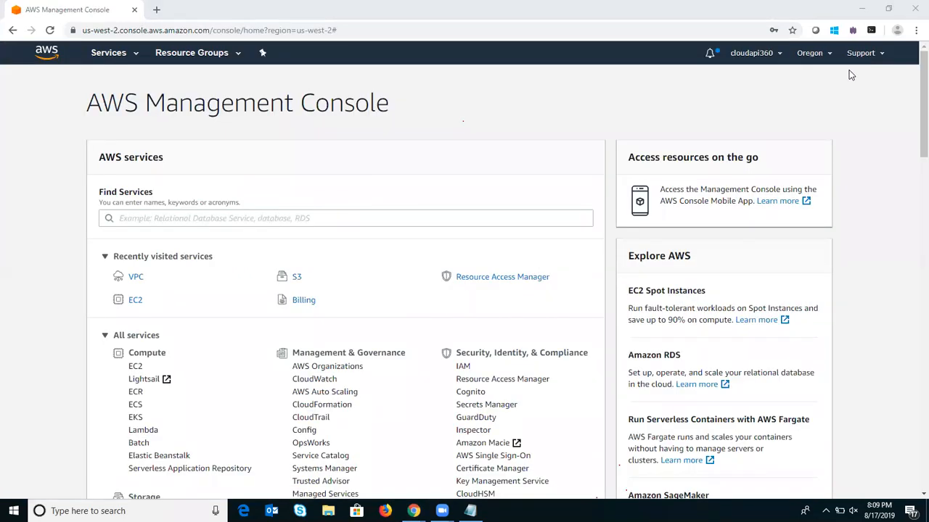
- Open VPC, review the two VPCs, then enlarge the Endpoint Services table showing the interface service
left_click(136, 277)
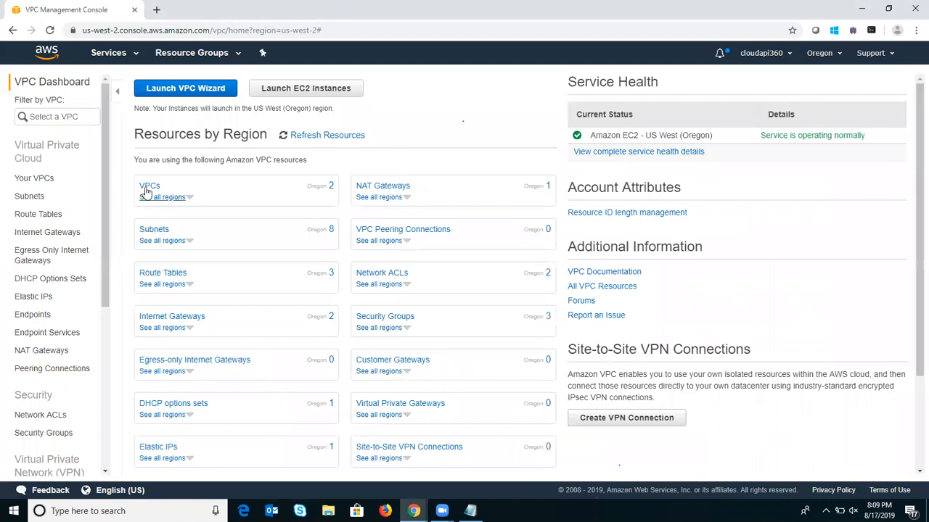
left_click(148, 187)
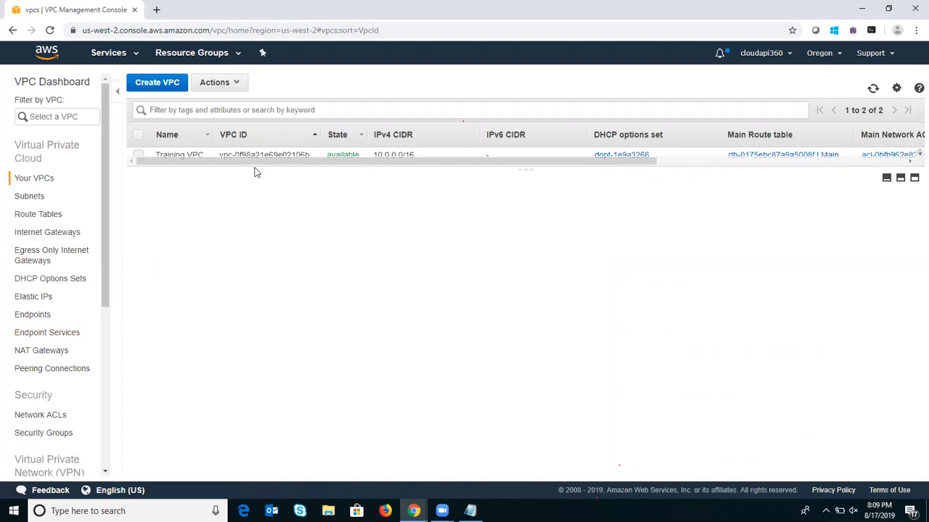
left_click_drag(253, 172, 249, 226)
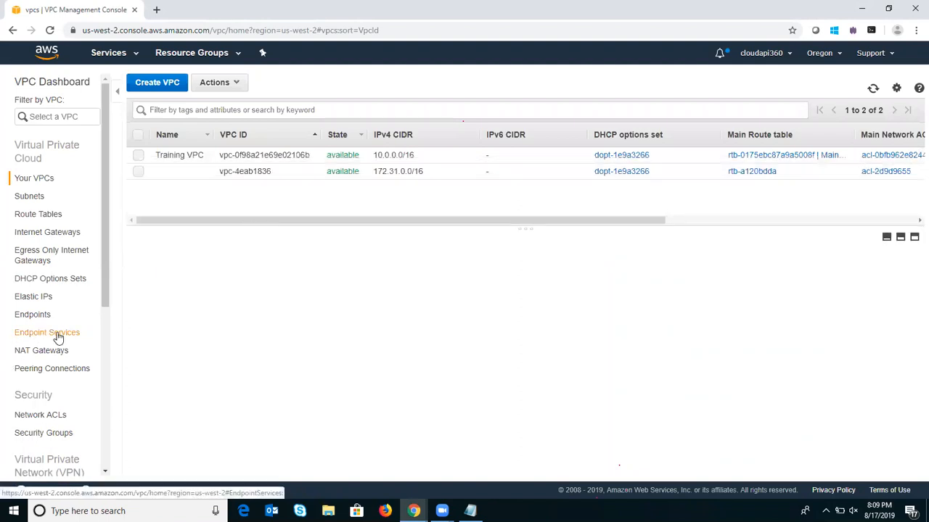
left_click(58, 335)
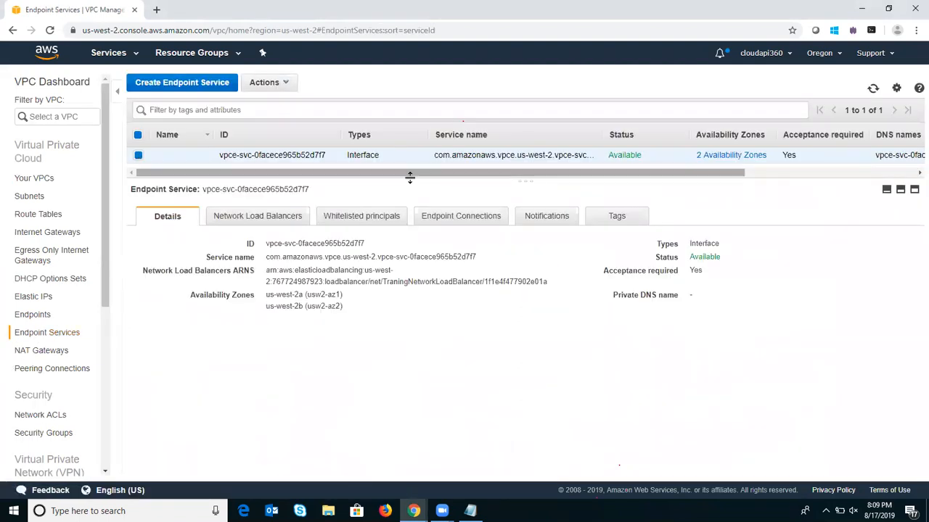
left_click_drag(411, 227, 414, 276)
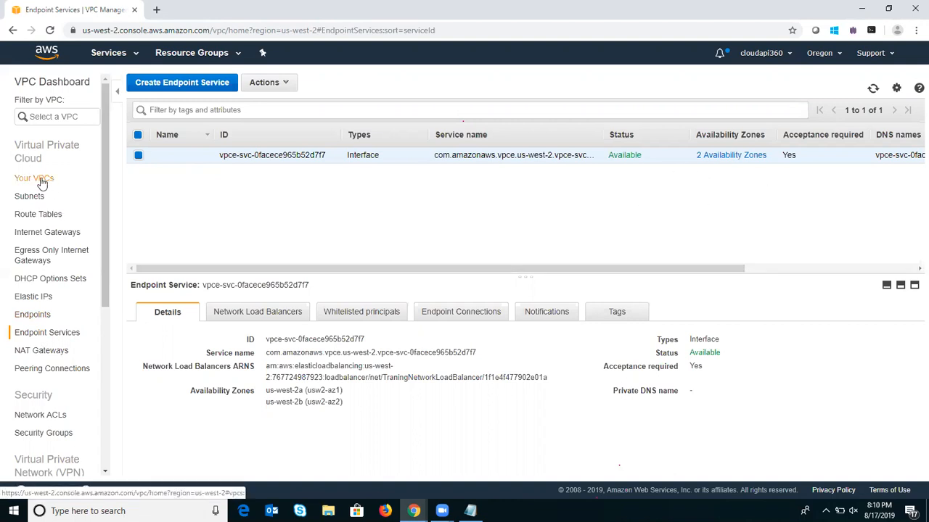
- Return to VPC through Services and open the Subnets list showing all eight subnets
left_click(109, 55)
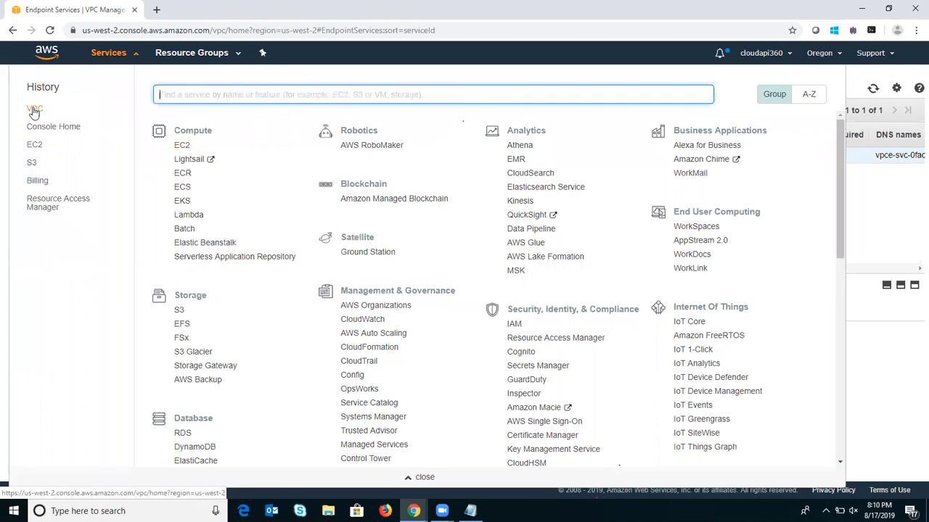
left_click(35, 109)
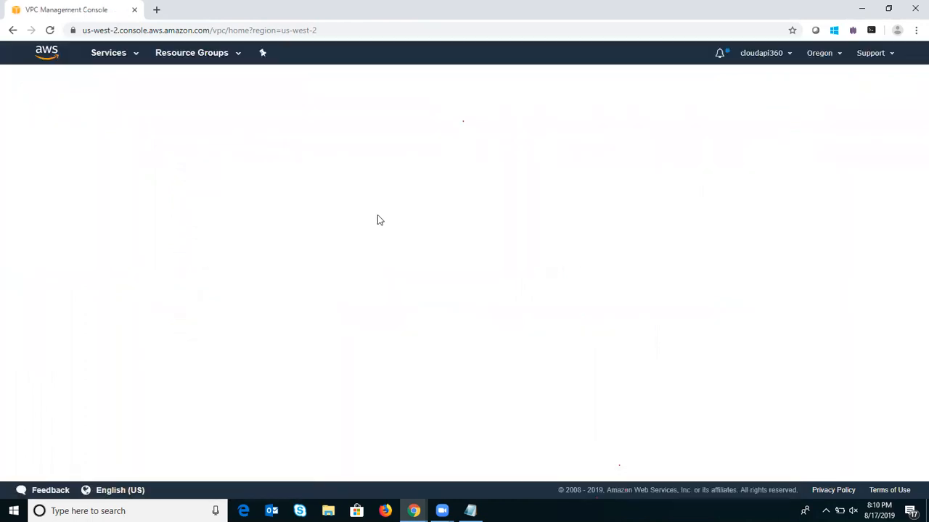
left_click(150, 187)
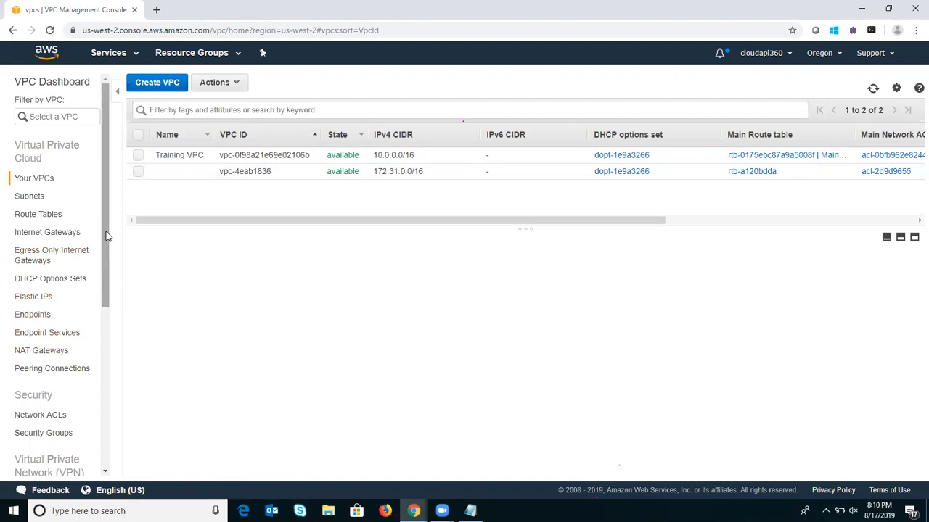
left_click(29, 198)
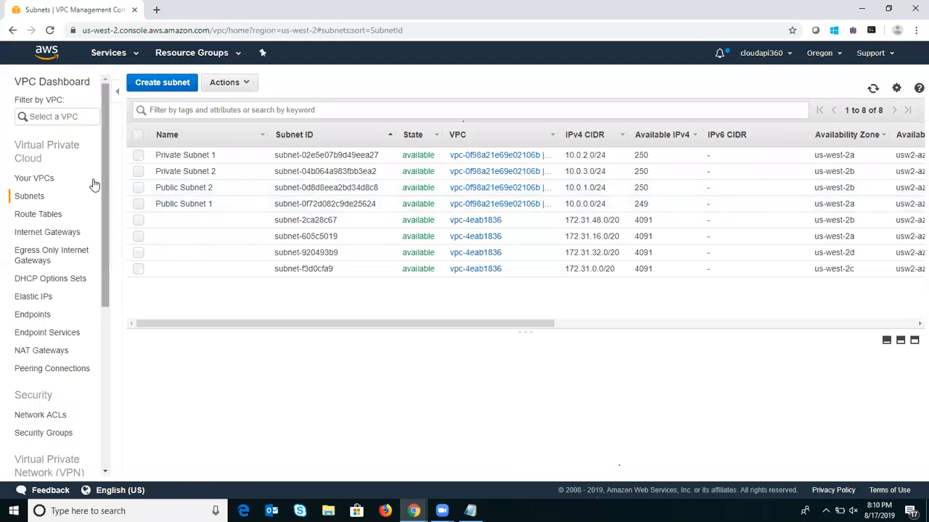
left_click(109, 57)
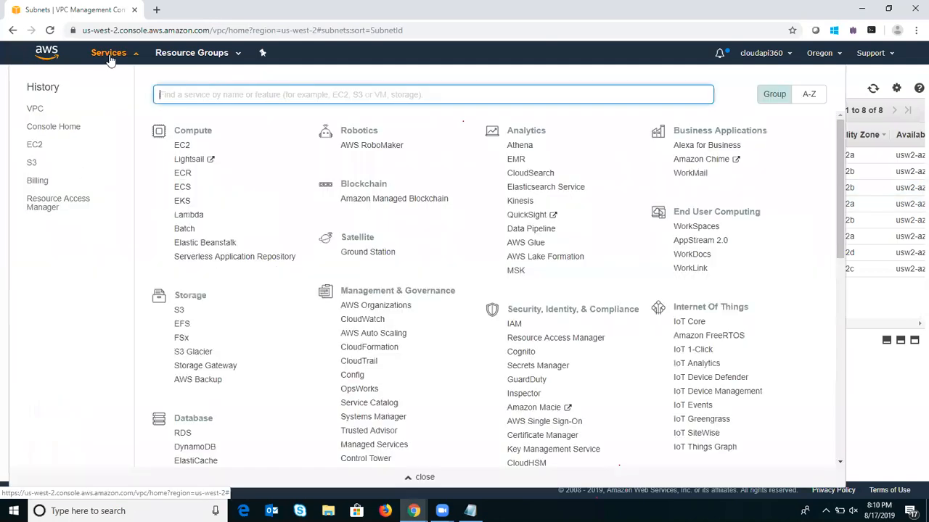
- Review the two running EC2 instances, then open TraningNetworkLoadBalancer on the Load Balancers page
left_click(182, 147)
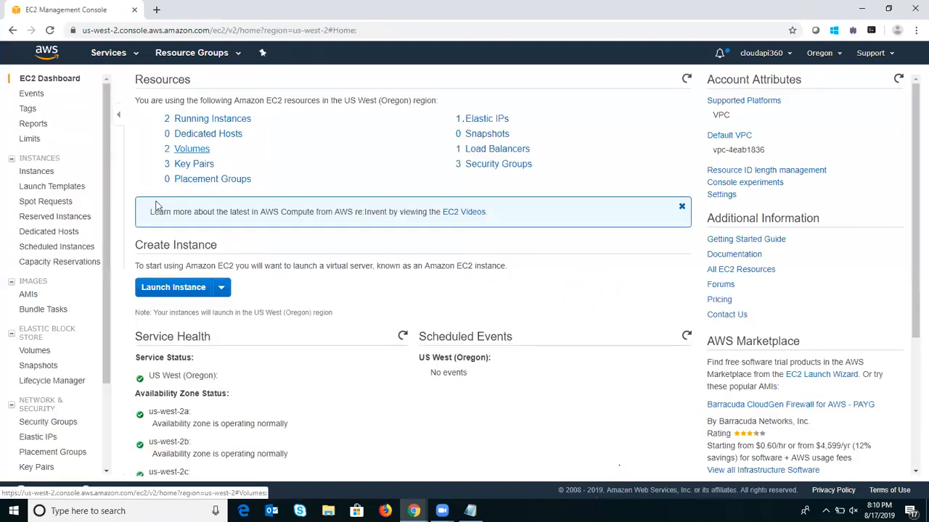
left_click(187, 122)
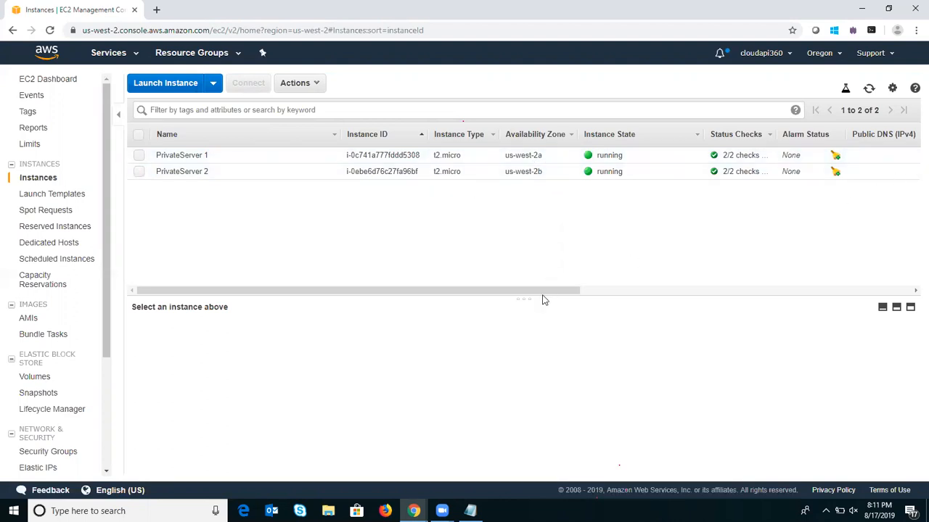
left_click_drag(544, 293, 705, 332)
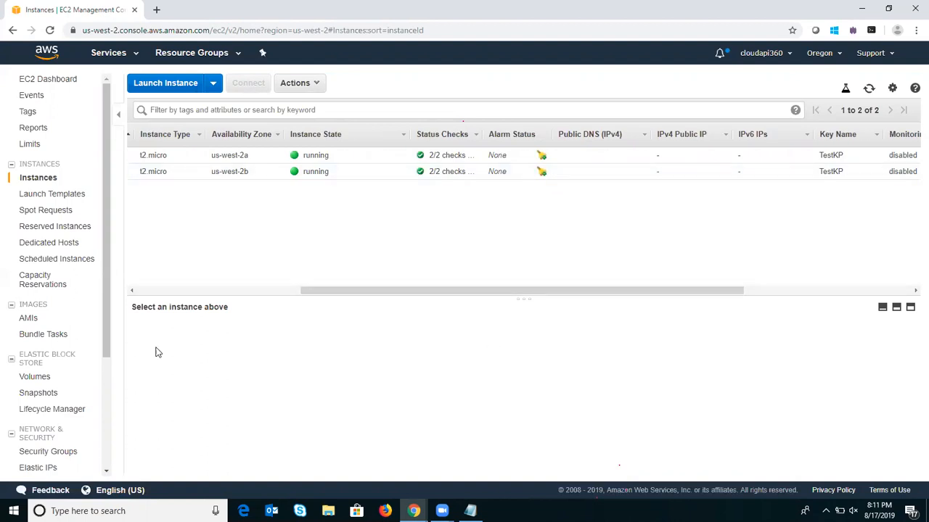
left_click_drag(105, 236, 114, 311)
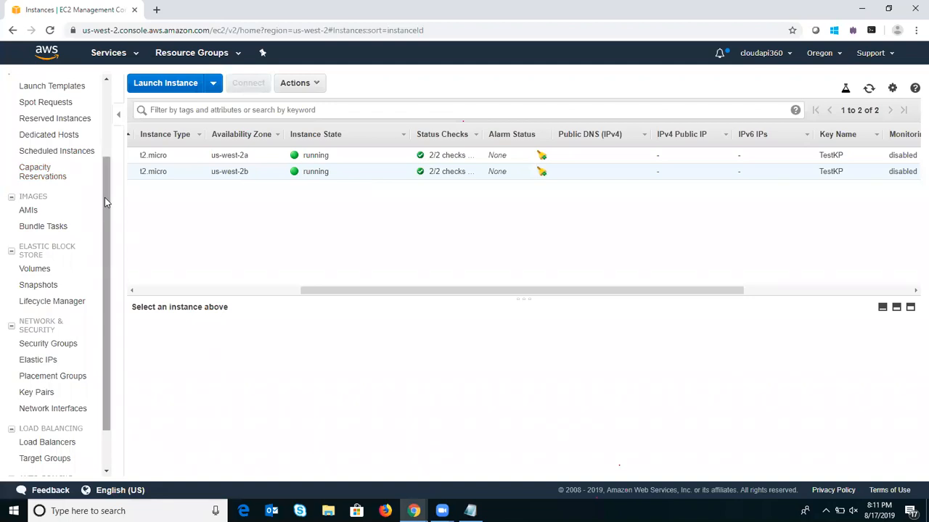
left_click_drag(104, 197, 103, 132)
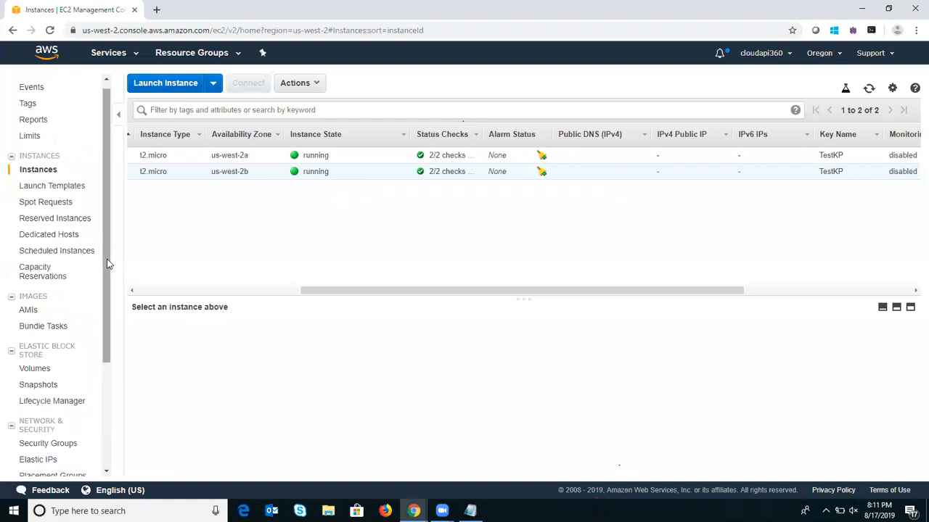
scroll(111, 233, "up", 1)
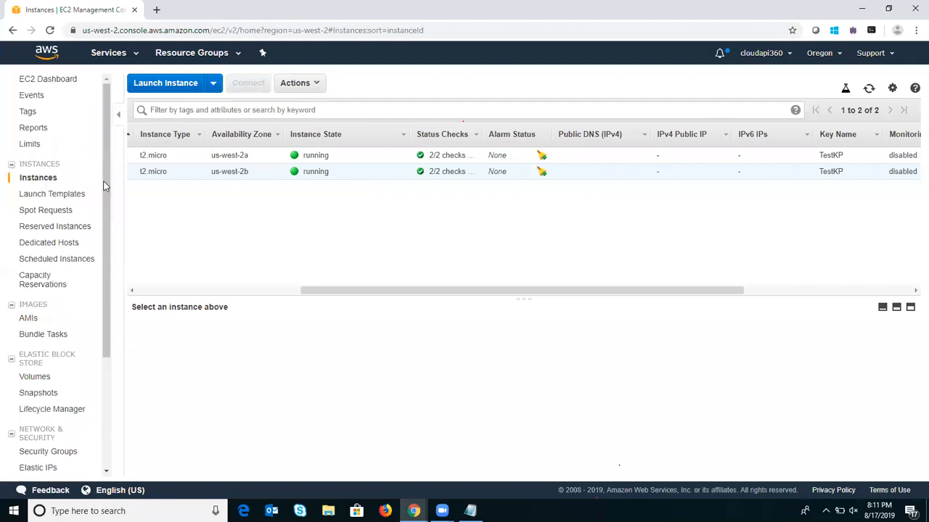
left_click_drag(109, 208, 129, 335)
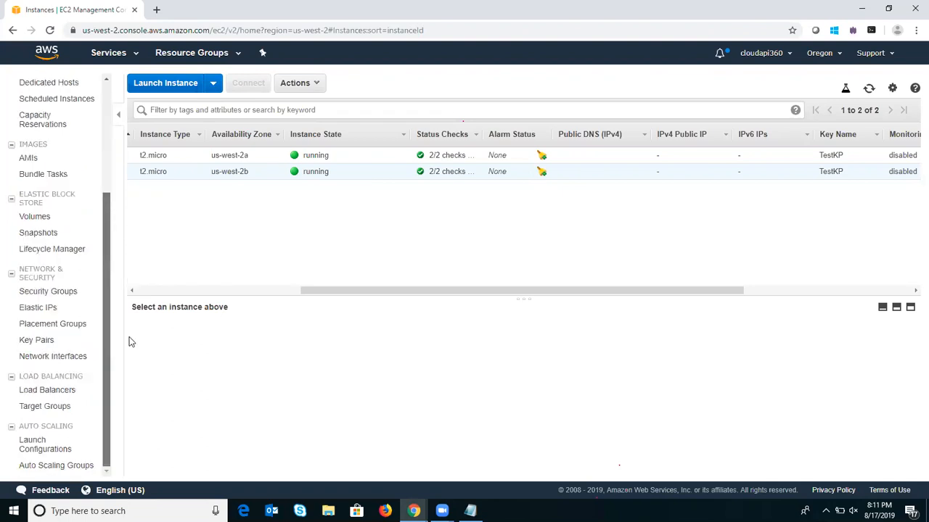
left_click(52, 391)
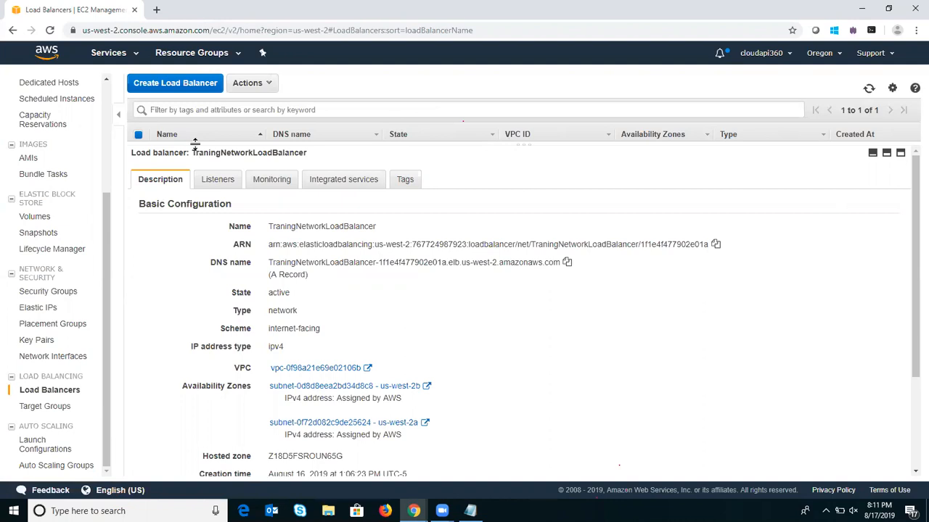
- Follow the listener to TraningTargetGroup and confirm both registered targets are healthy
left_click_drag(194, 142, 198, 252)
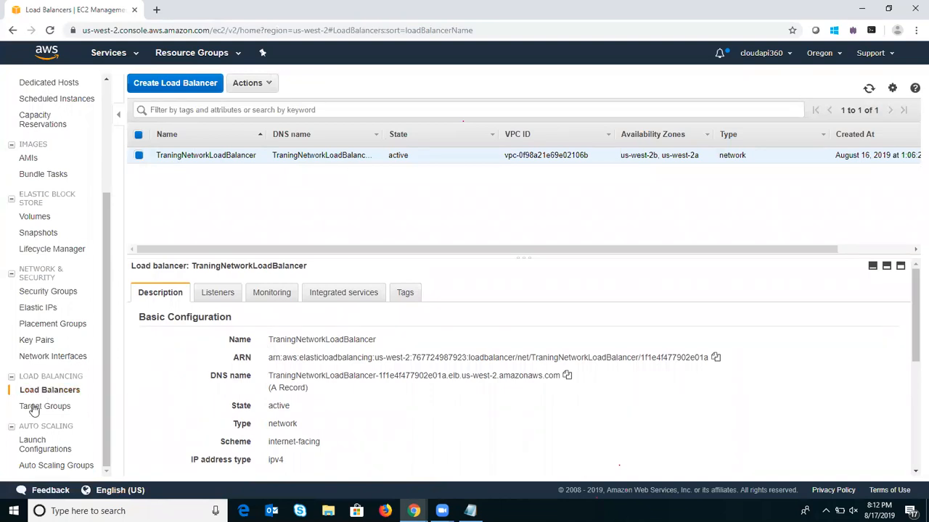
left_click(214, 298)
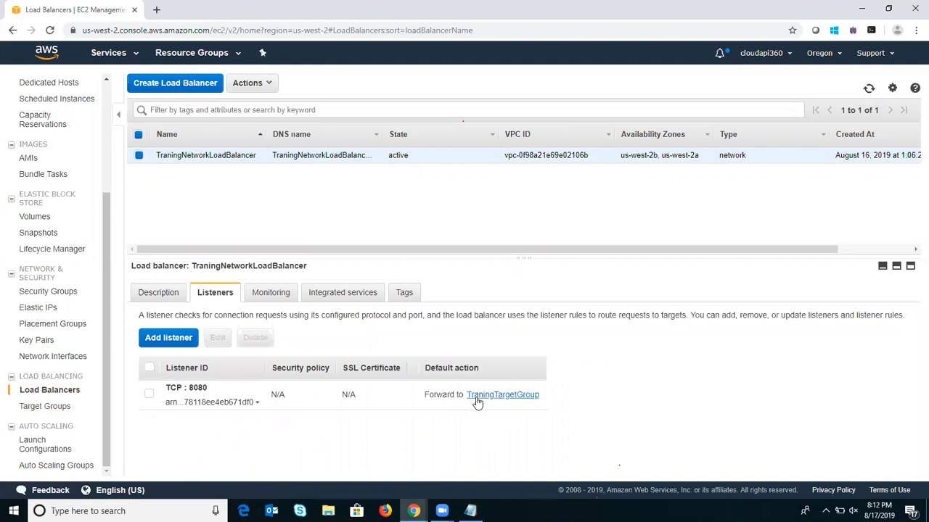
left_click(39, 407)
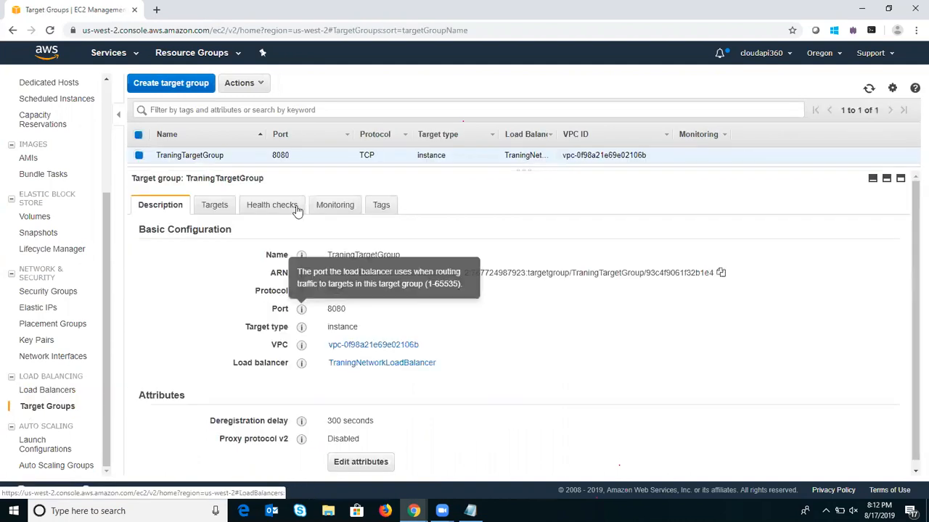
left_click_drag(305, 172, 294, 250)
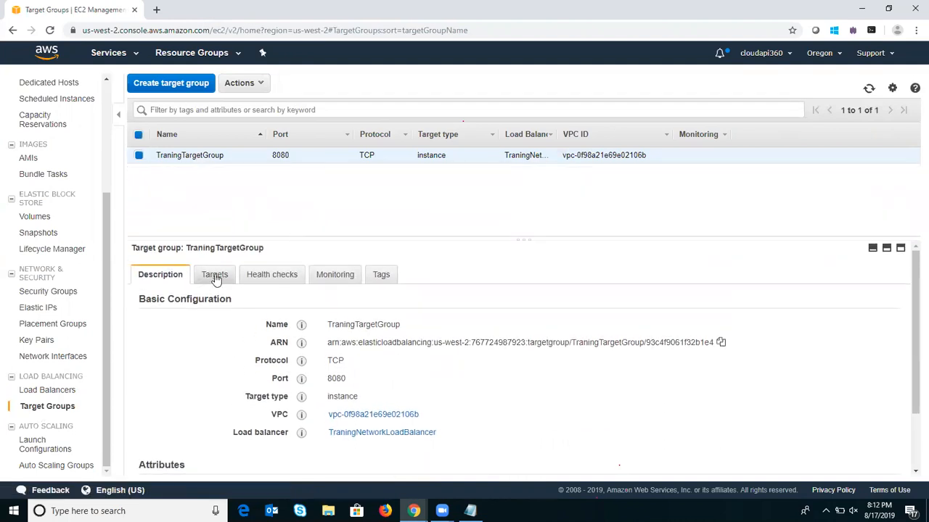
left_click(211, 275)
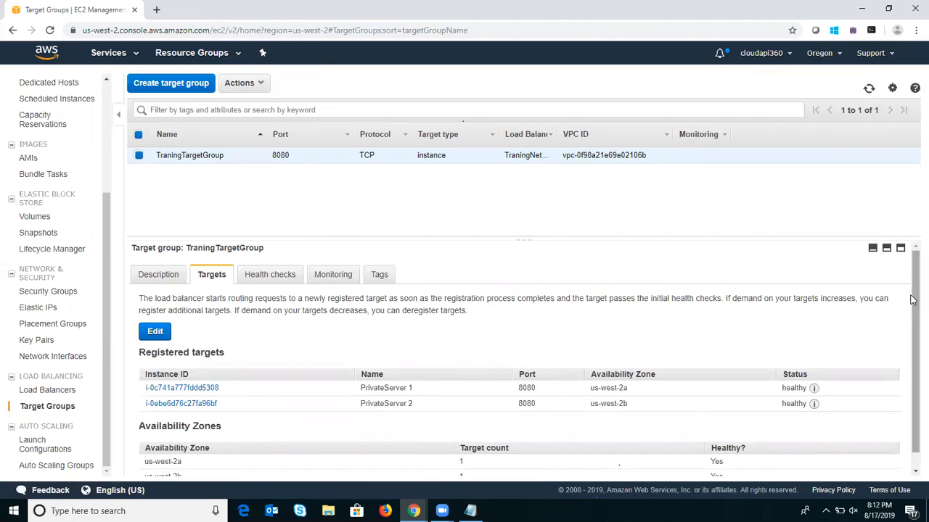
left_click_drag(912, 300, 913, 311)
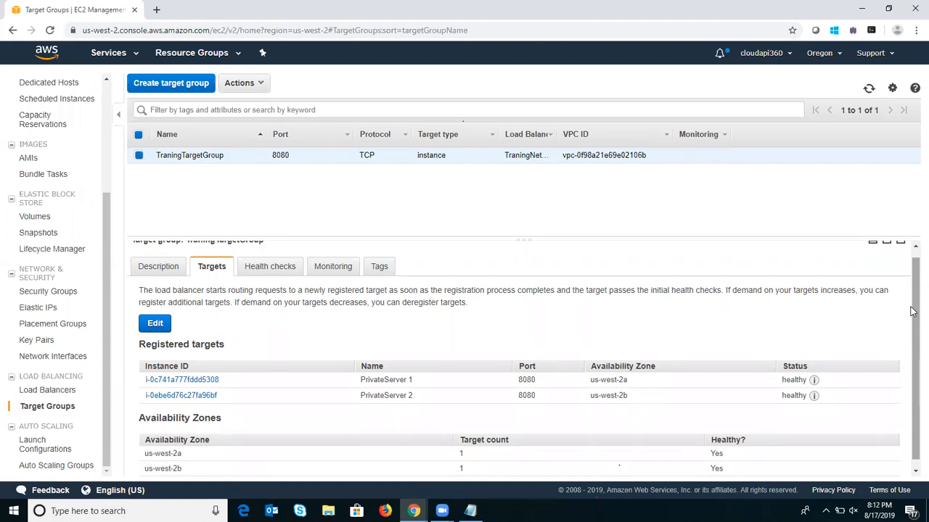
- Copy TraningNetworkLoadBalancer's DNS name from its Description tab
left_click(30, 391)
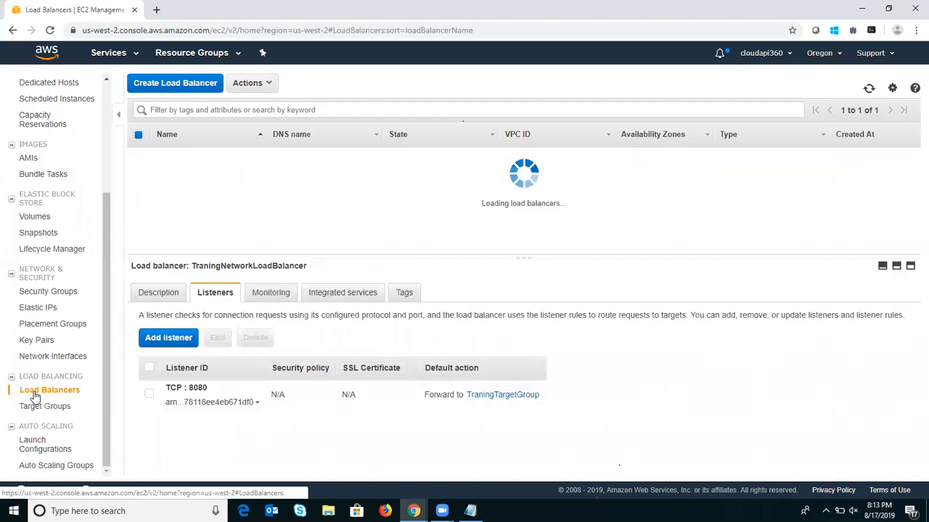
left_click(157, 293)
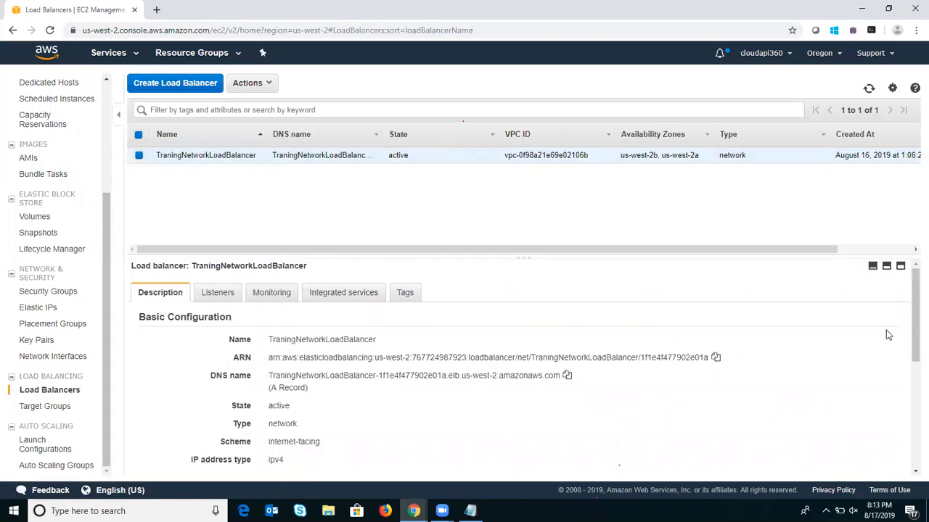
left_click_drag(913, 306, 912, 314)
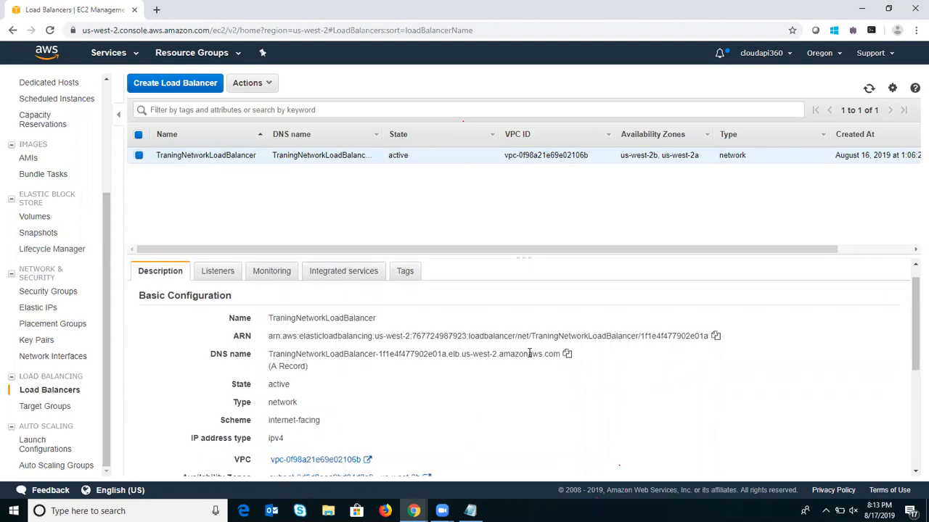
left_click(567, 355)
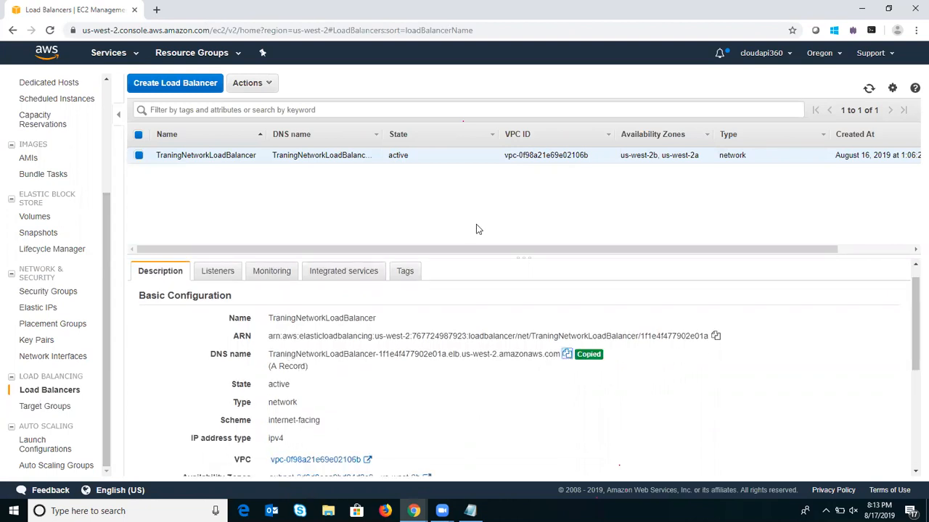
left_click(156, 11)
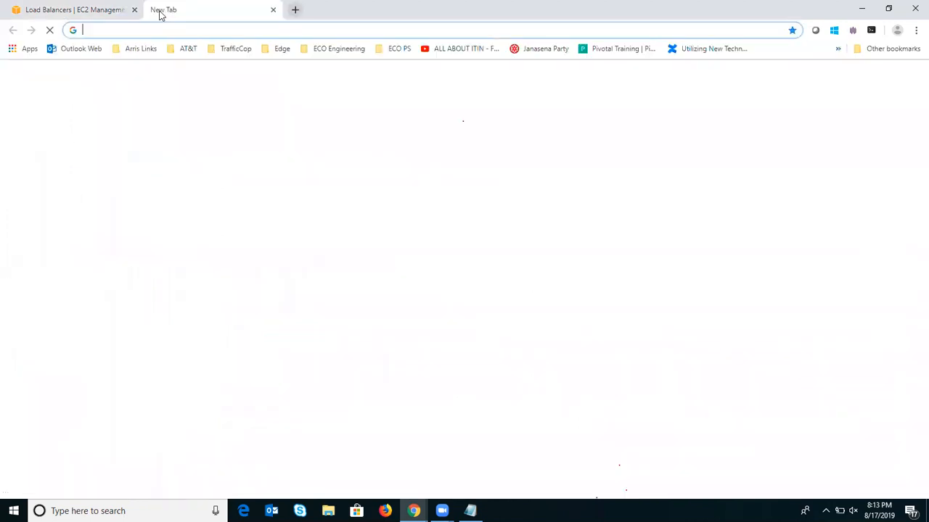
type("htp")
key("BackSpace")
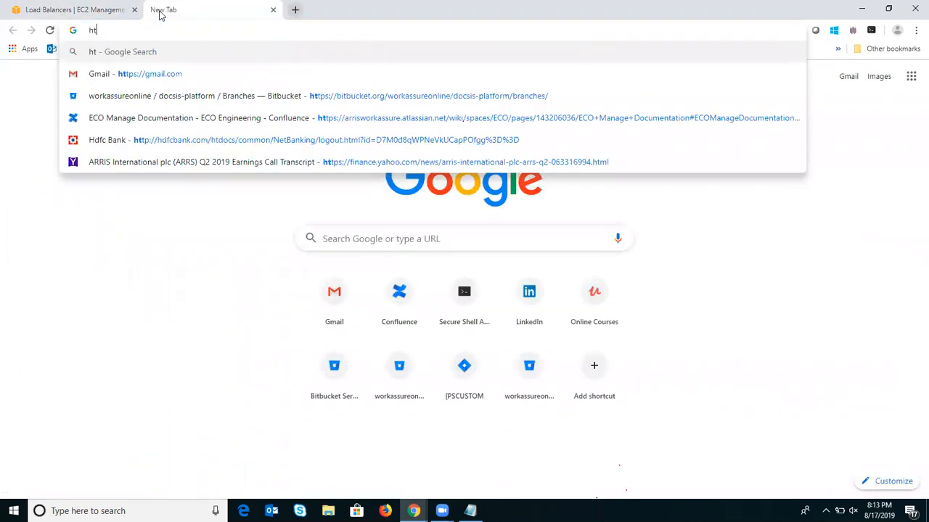
type("tp://")
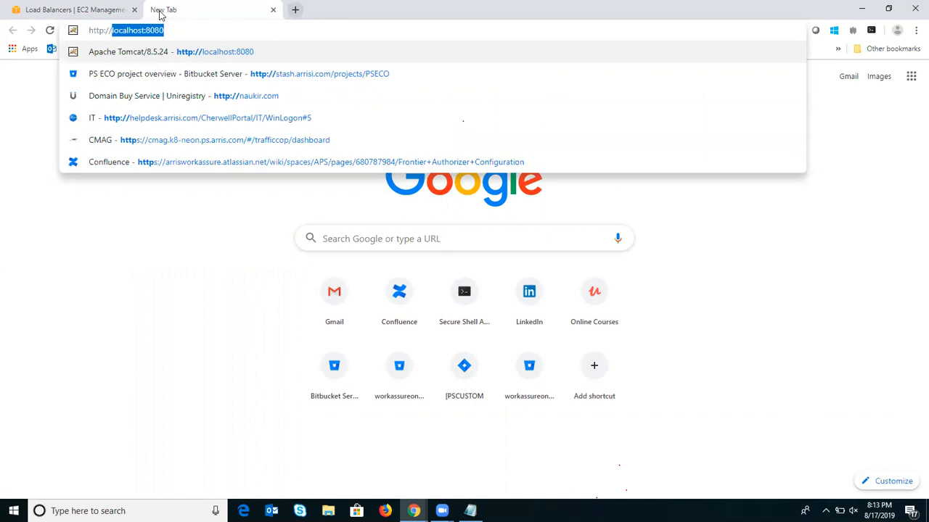
key("Delete")
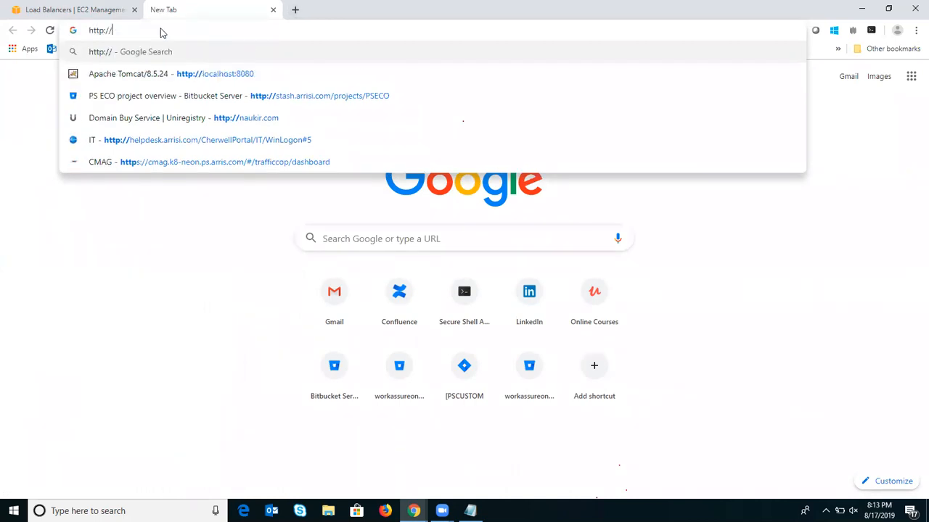
right_click(163, 32)
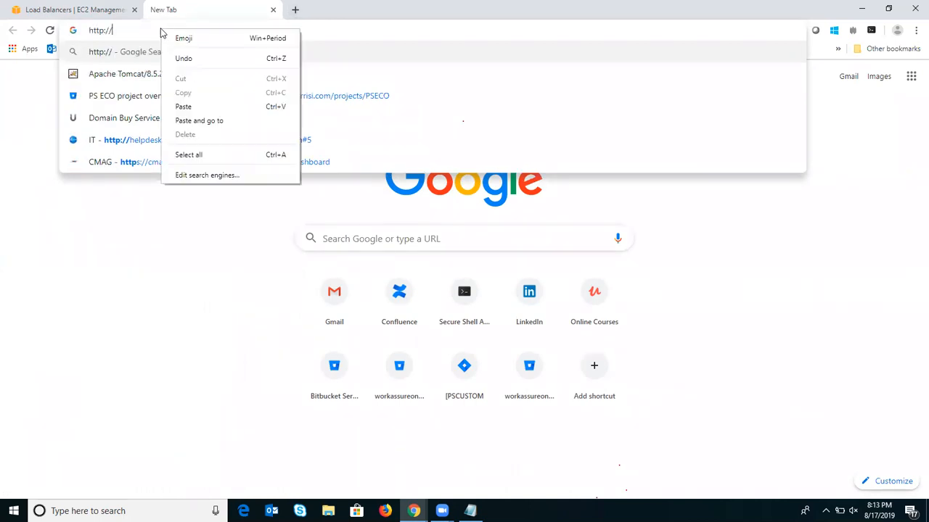
left_click(183, 107)
- Append :8080/calc/add?num1=2&num2=2, load the result 4, and go back to the console tab
type(":80")
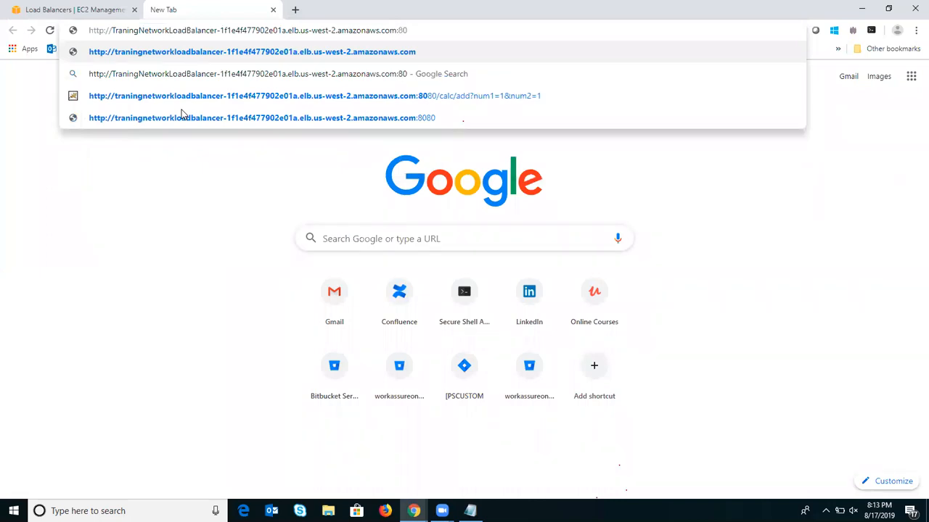
type("80/calc/add")
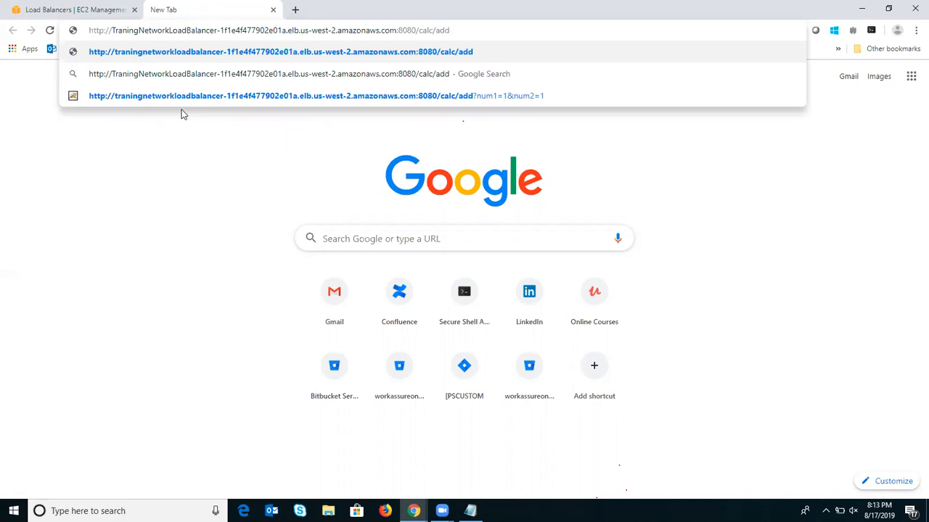
type("?nu m")
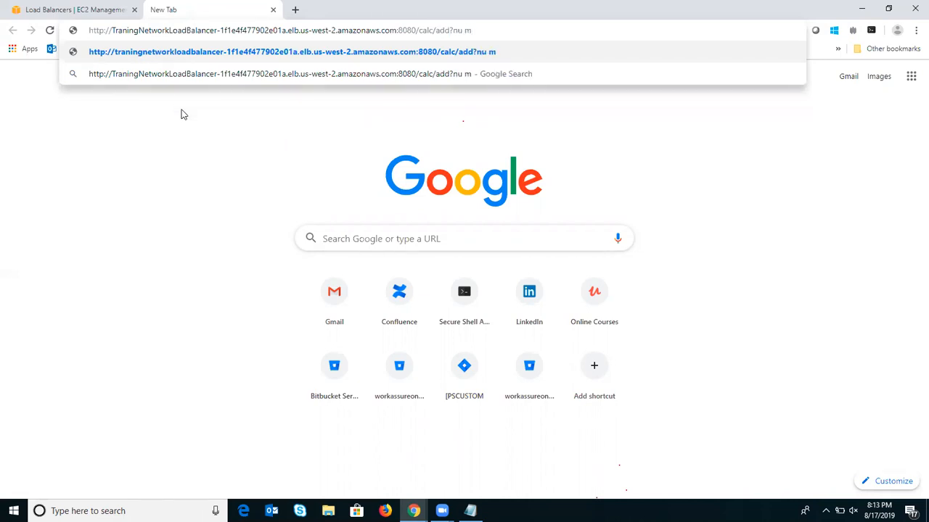
key("BackSpace")
key("BackSpace")
type("m1")
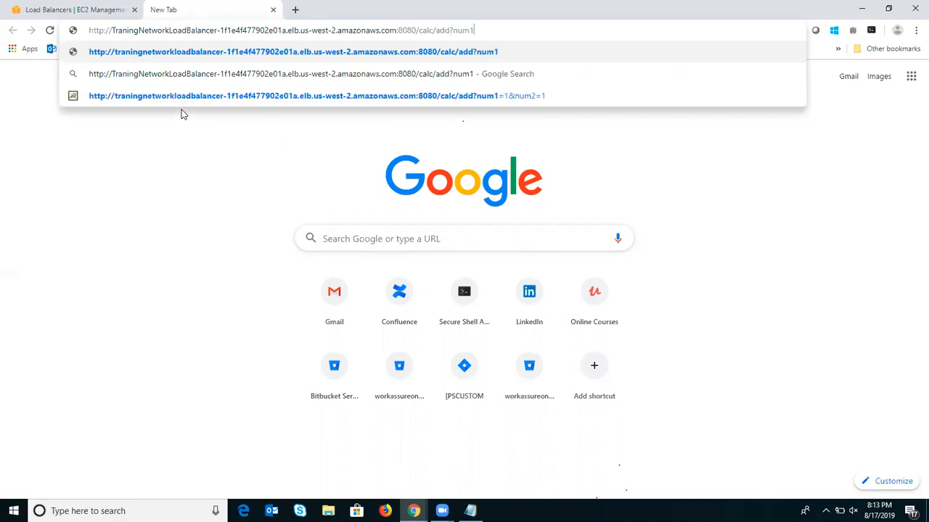
type("=2&nium")
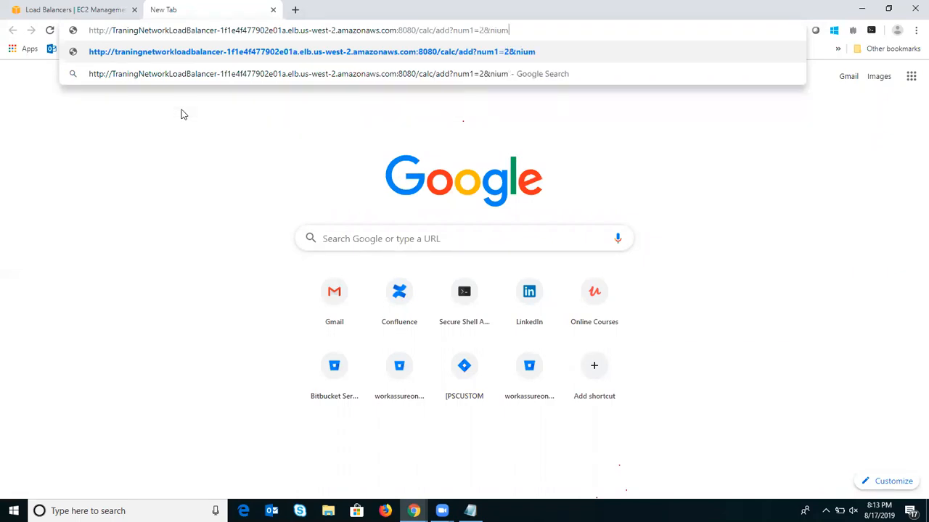
key("BackSpace")
key("BackSpace")
key("BackSpace")
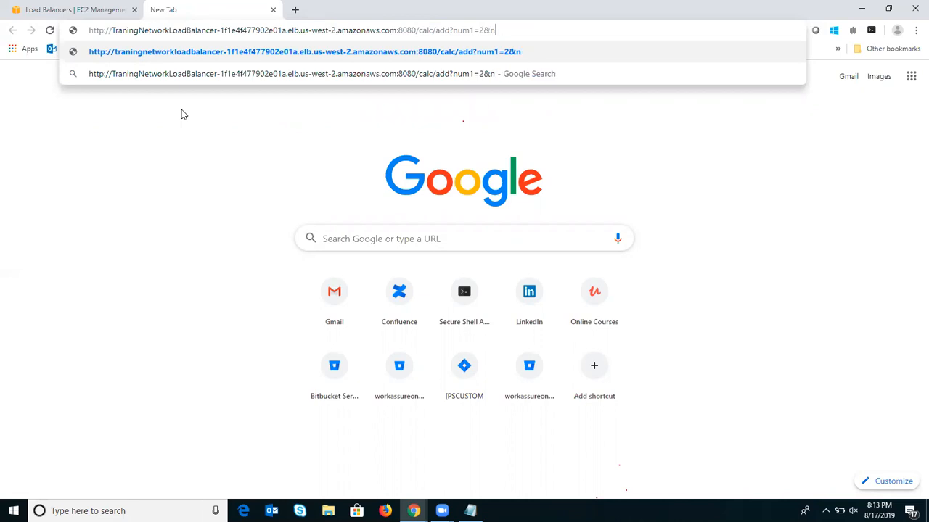
type("um2=2")
key("Return")
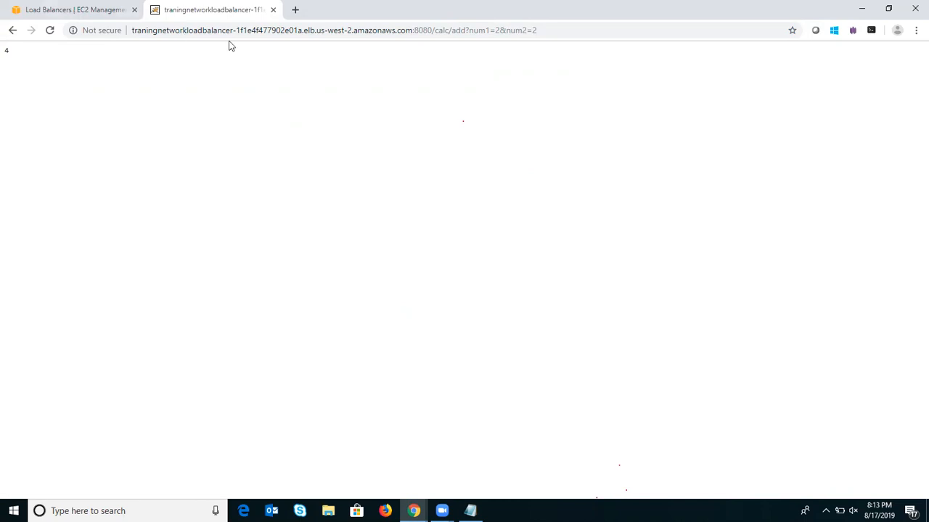
left_click(65, 11)
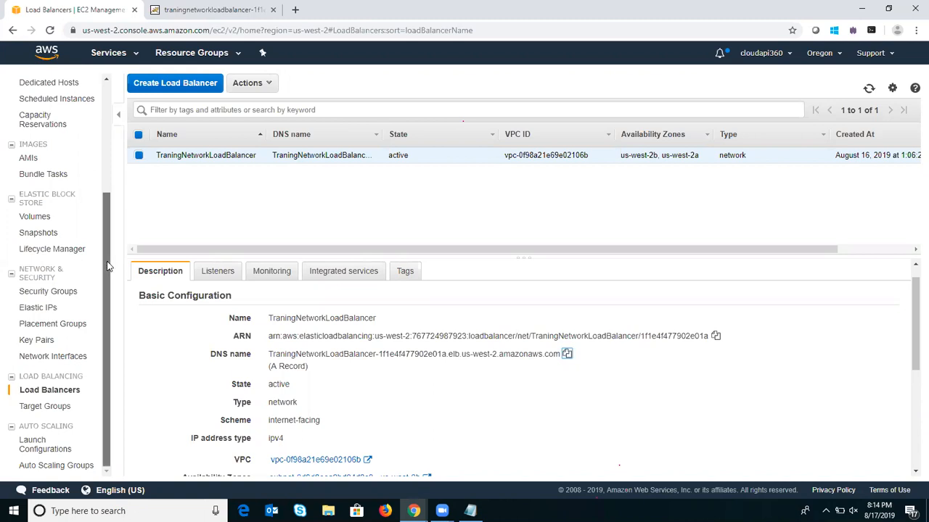
- Scroll the EC2 sidebar back up and bring up the Services menu
left_click_drag(106, 262, 100, 234)
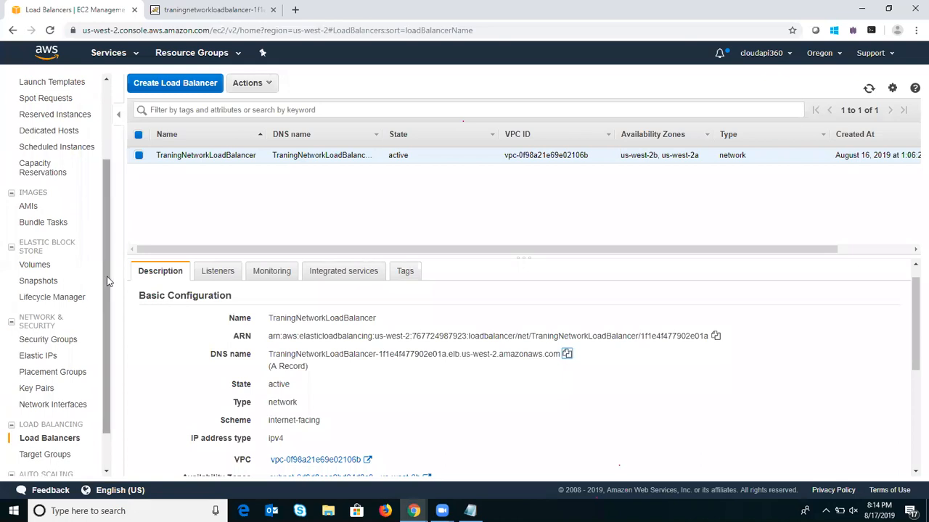
left_click_drag(107, 281, 107, 231)
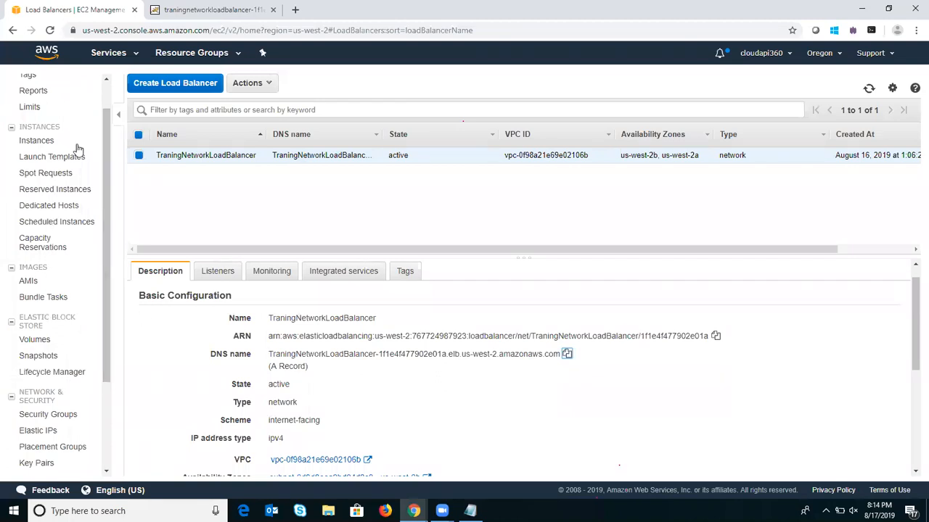
left_click(105, 52)
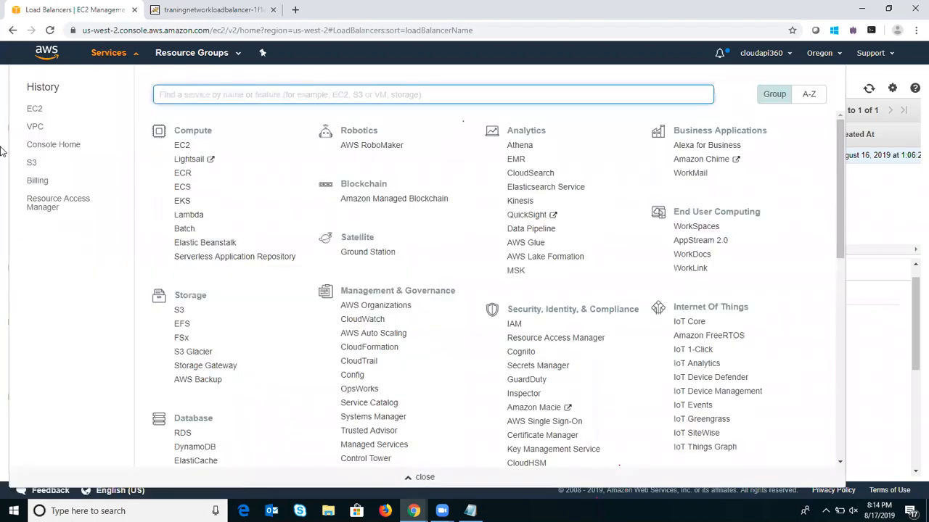
- Confirm TraningNetworkLoadBalancer backs the endpoint service, then view its single root whitelisted principal
left_click(35, 127)
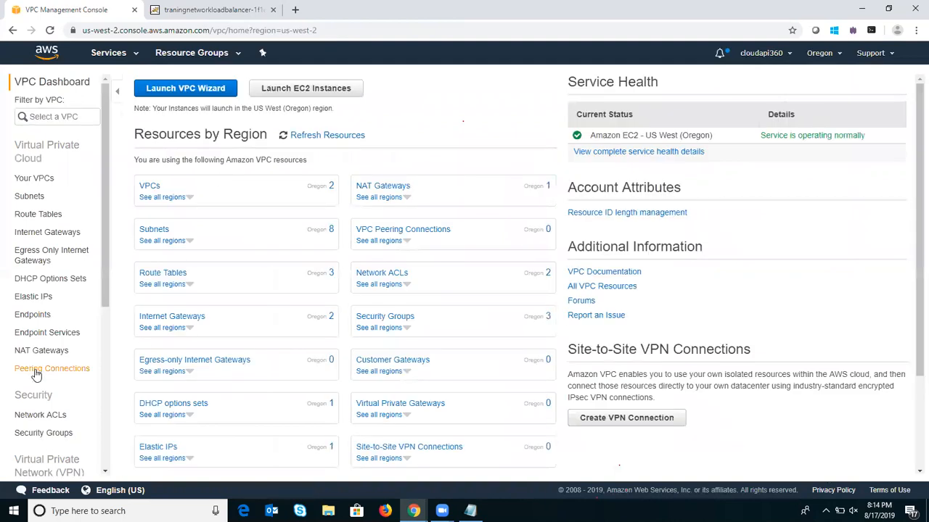
left_click(43, 334)
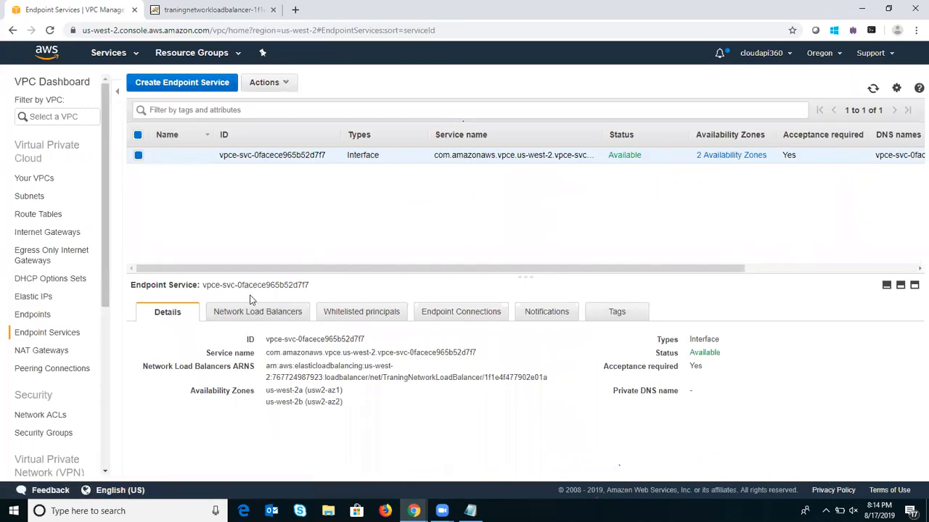
left_click(268, 316)
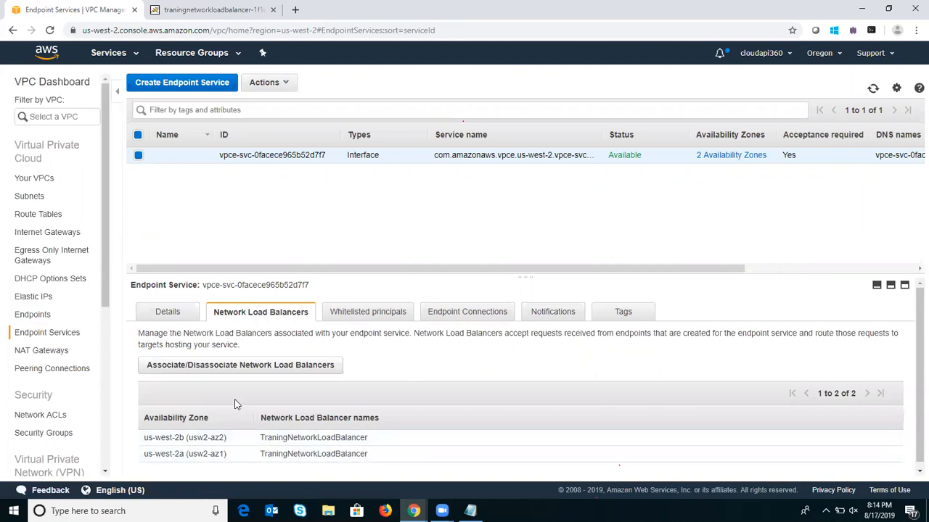
left_click(167, 314)
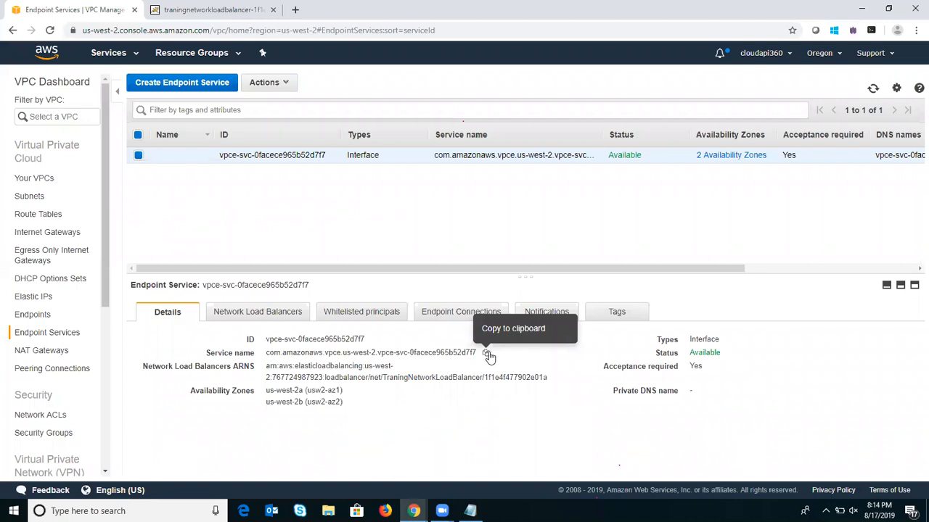
left_click(334, 312)
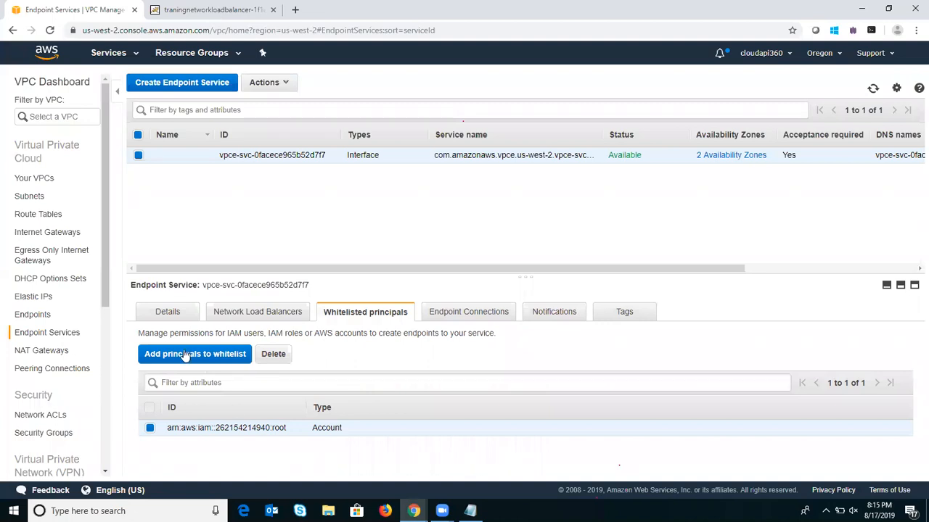
- Start adding a whitelist principal, clear the partial ARN entry, and open a new blank tab
left_click(189, 354)
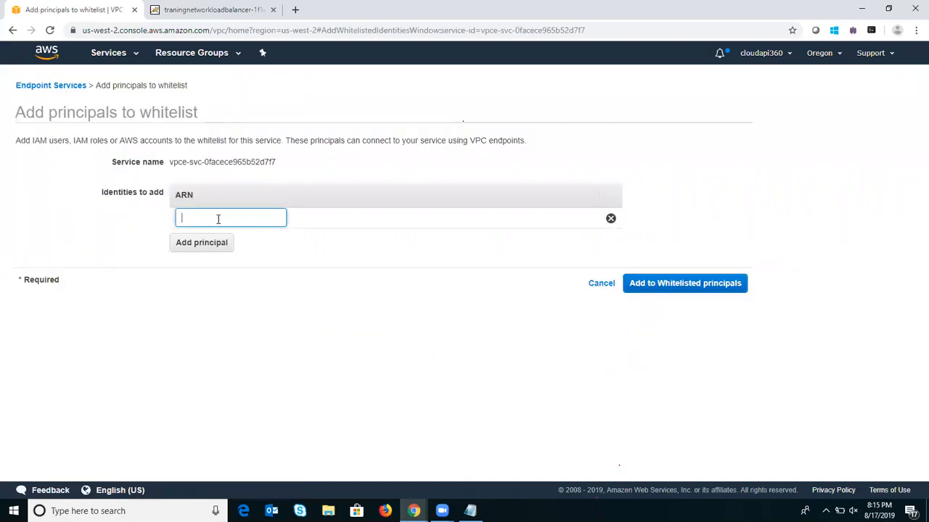
type("Ar")
key("BackSpace")
key("BackSpace")
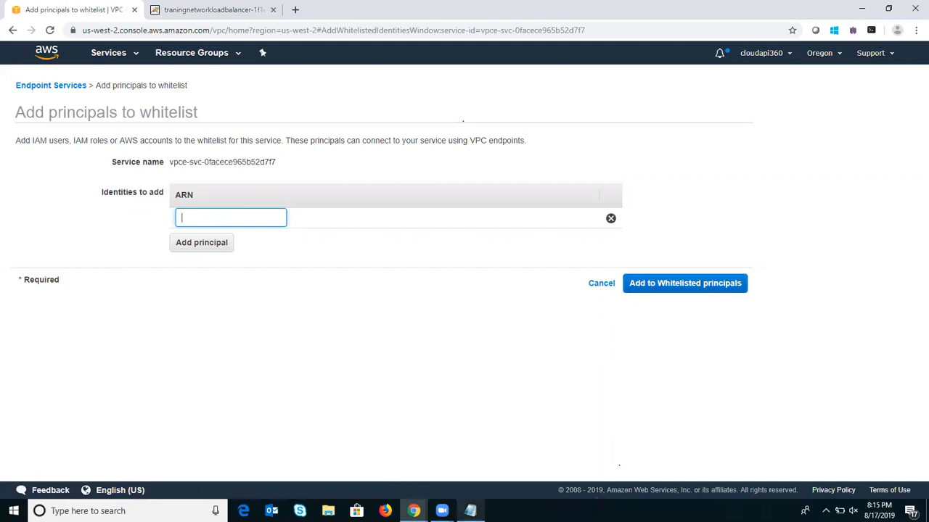
left_click(470, 511)
left_click(176, 348)
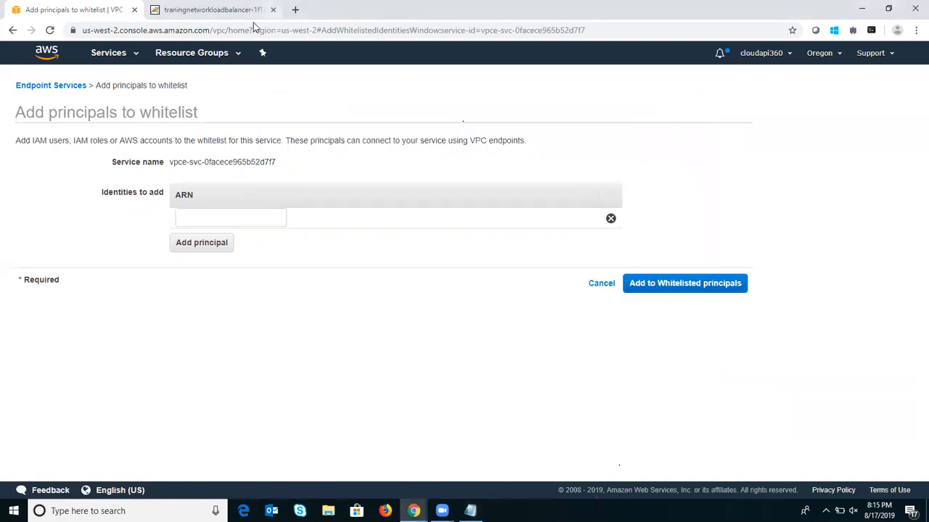
key("ctrl+t")
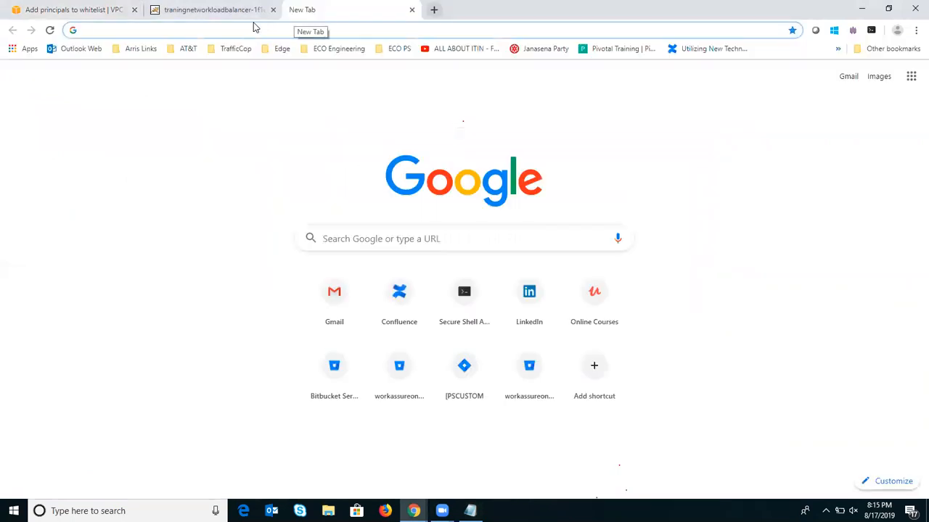
- Search 'AWS ARN', open the AWS ARN Format docs, and select the example IAM user ARN
type("AW")
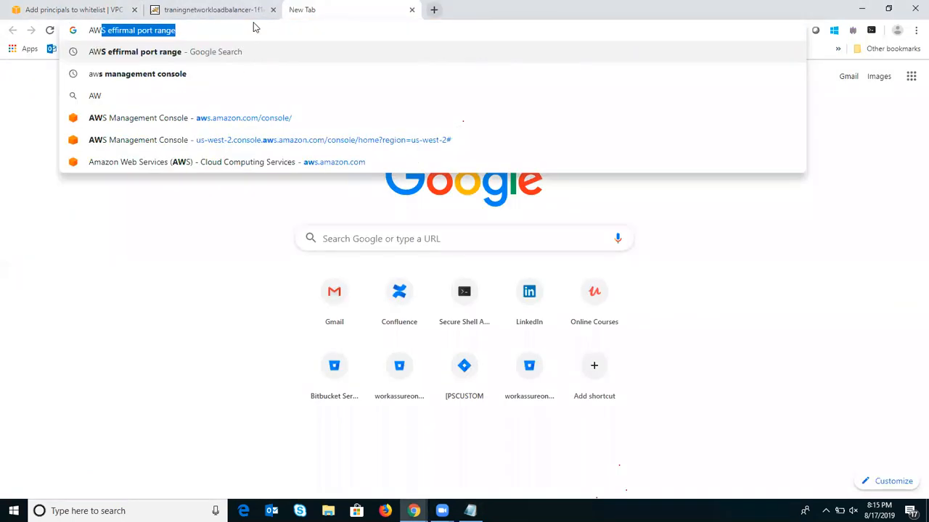
type("S ARN")
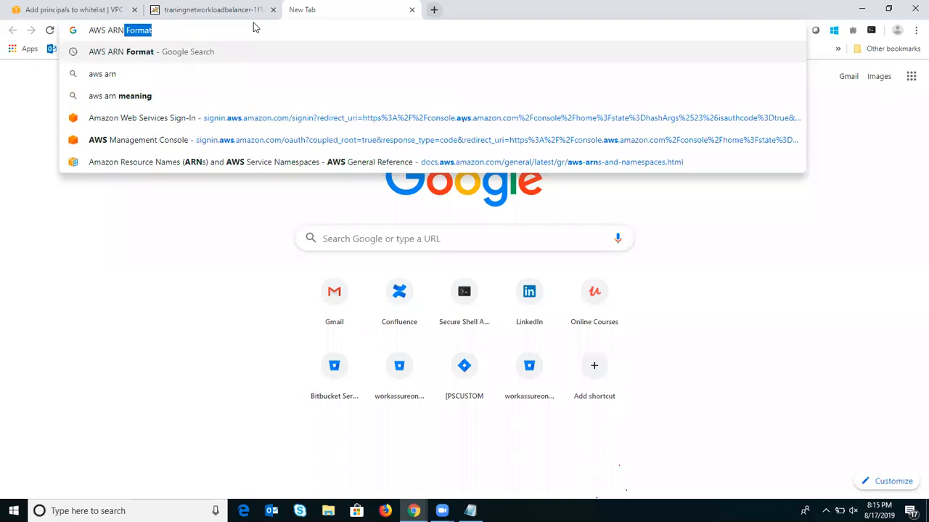
key("Return")
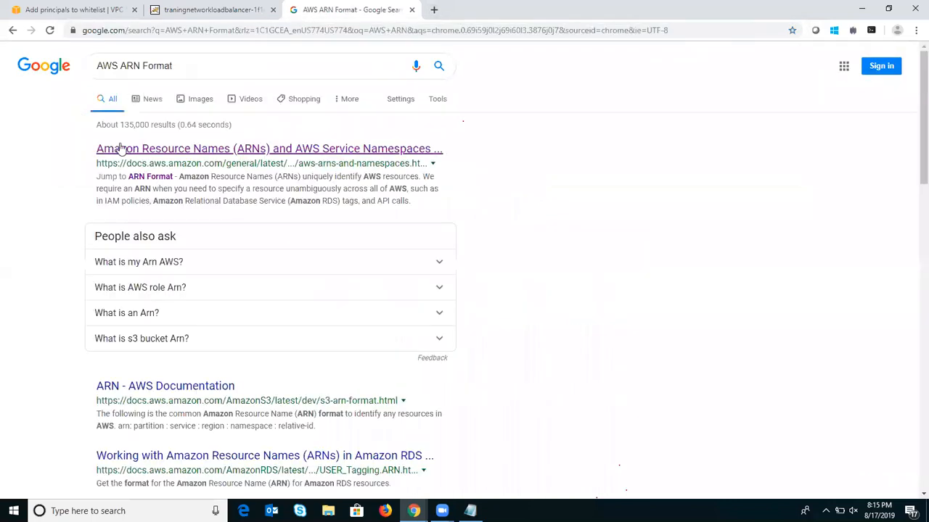
left_click(125, 150)
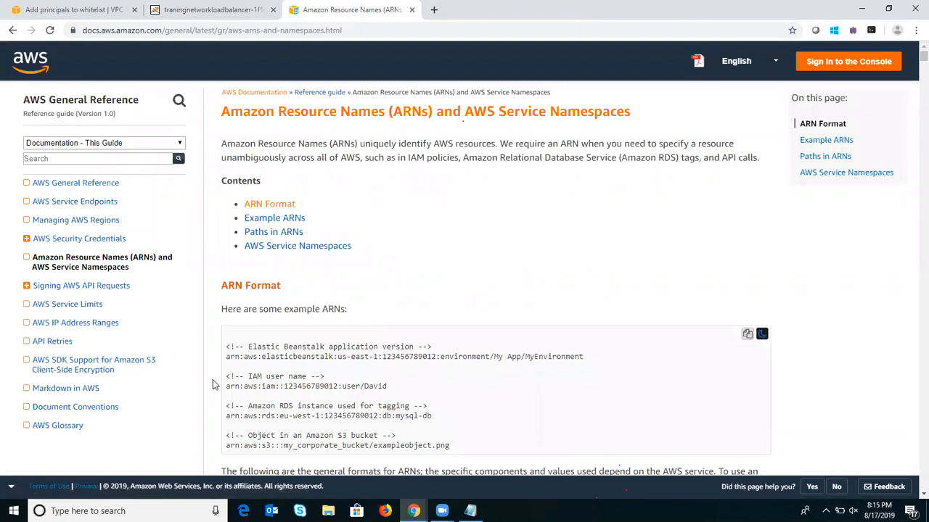
left_click_drag(227, 388, 396, 395)
key("ctrl+c")
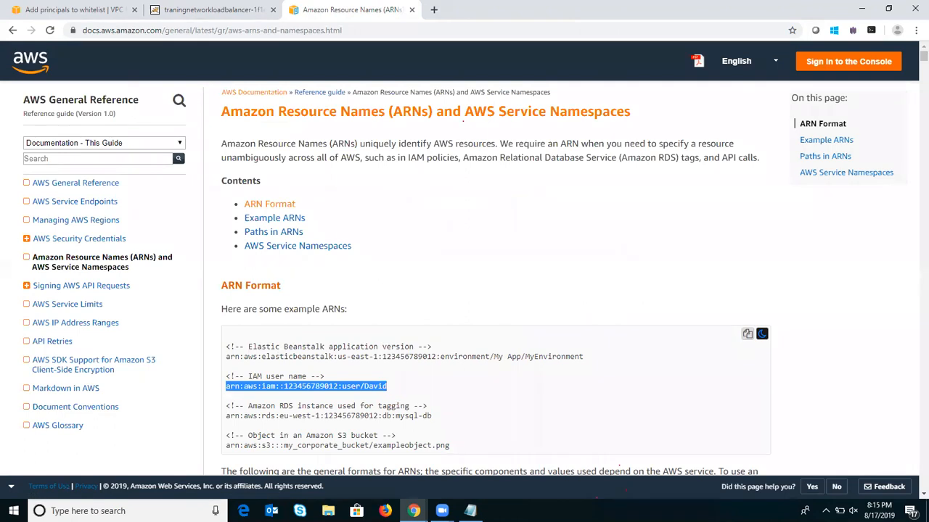
left_click(470, 511)
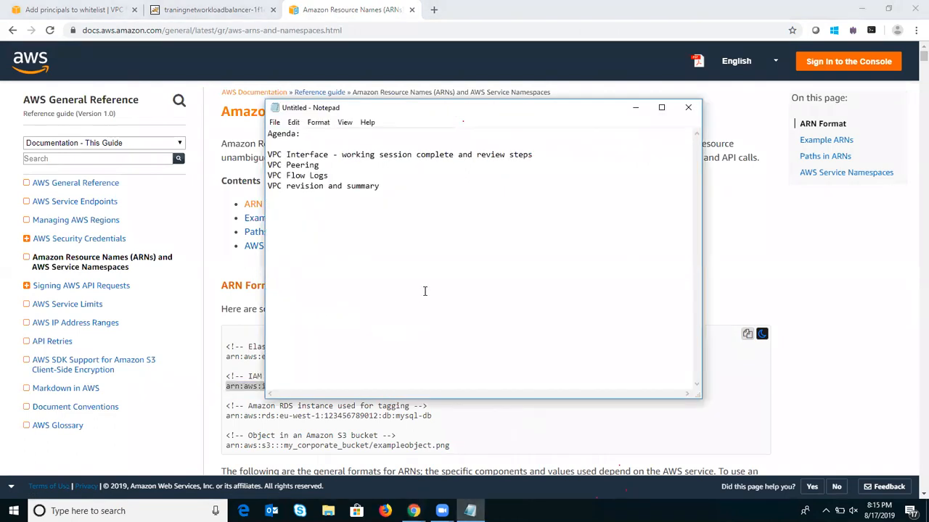
- Paste the example IAM user ARN into the notes below the agenda
key("ctrl+v")
key("BackSpace")
key("BackSpace")
key("BackSpace")
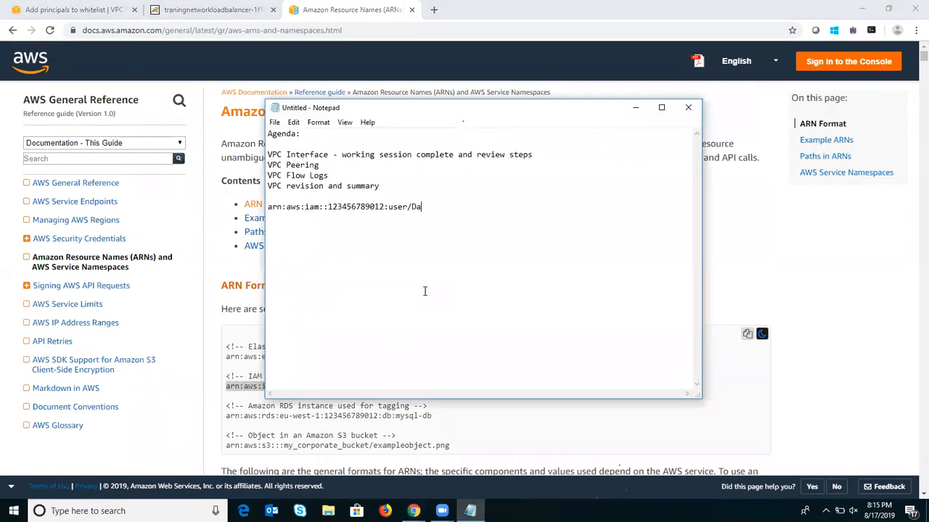
key("BackSpace")
key("BackSpace")
key("Return")
key("Return")
key("shift+Home")
key("ctrl+v")
- Add a second copy of the ARN ending in :root and select its account number
key("Return")
key("Return")
key("ctrl+v")
key("BackSpace")
key("BackSpace")
key("BackSpace")
key("BackSpace")
key("BackSpace")
key("BackSpace")
key("BackSpace")
key("BackSpace")
key("BackSpace")
key("BackSpace")
type("root")
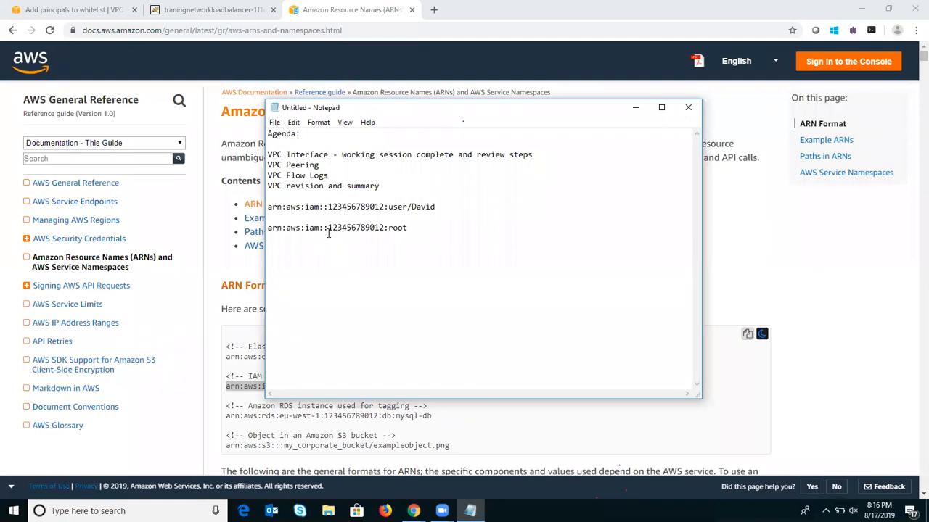
left_click_drag(328, 227, 383, 227)
left_click(75, 10)
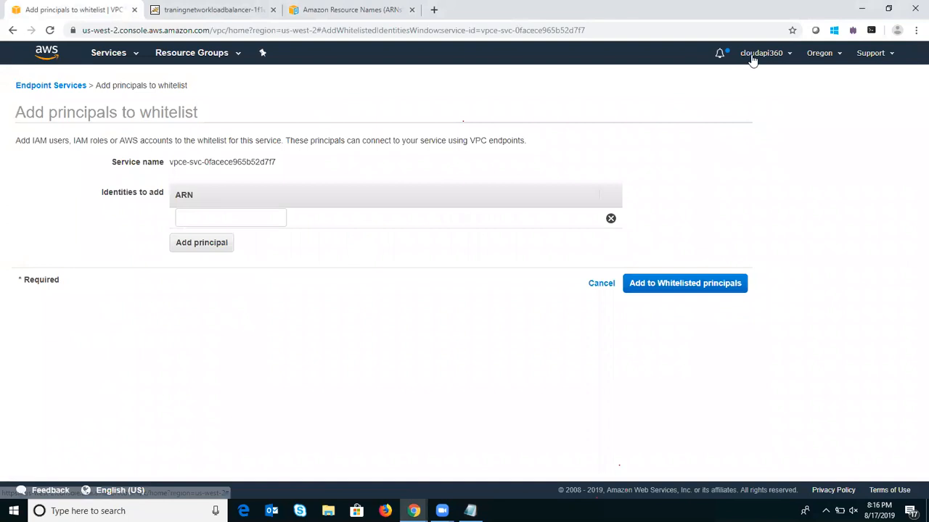
- Copy the Account Id from the My Account page and paste it into the root ARN
left_click(754, 56)
left_click(723, 83)
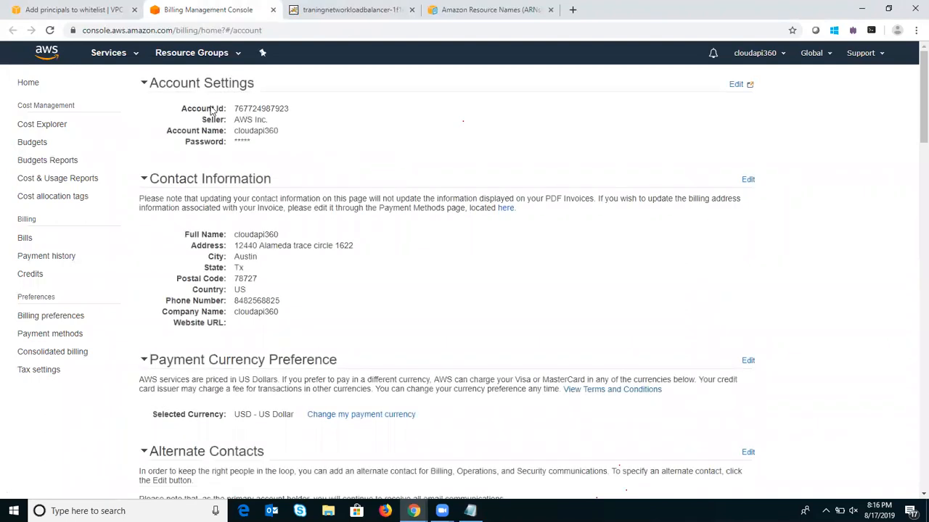
double_click(254, 108)
key("ctrl+c")
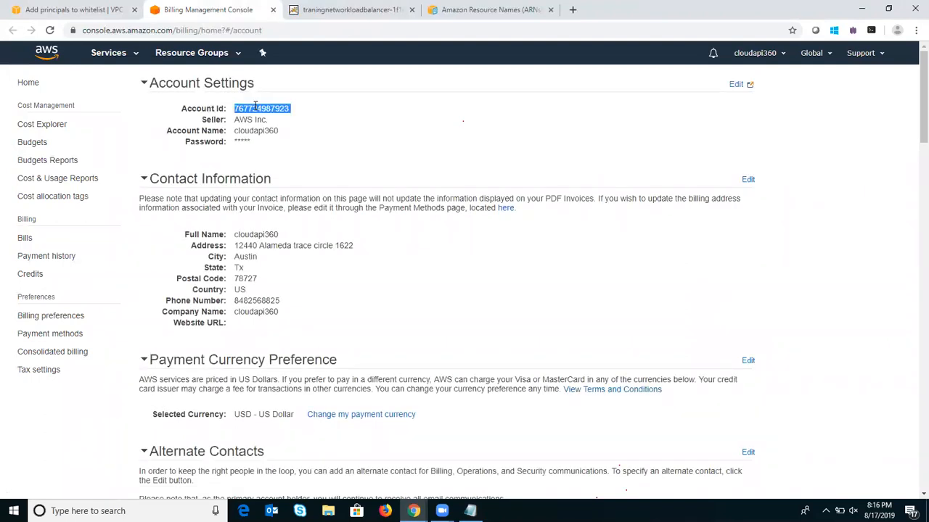
left_click(470, 511)
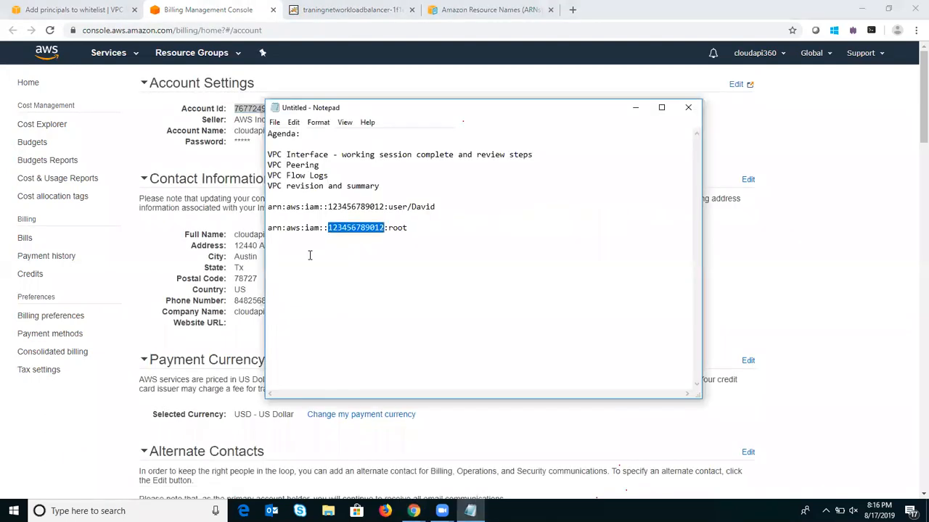
key("ctrl+v")
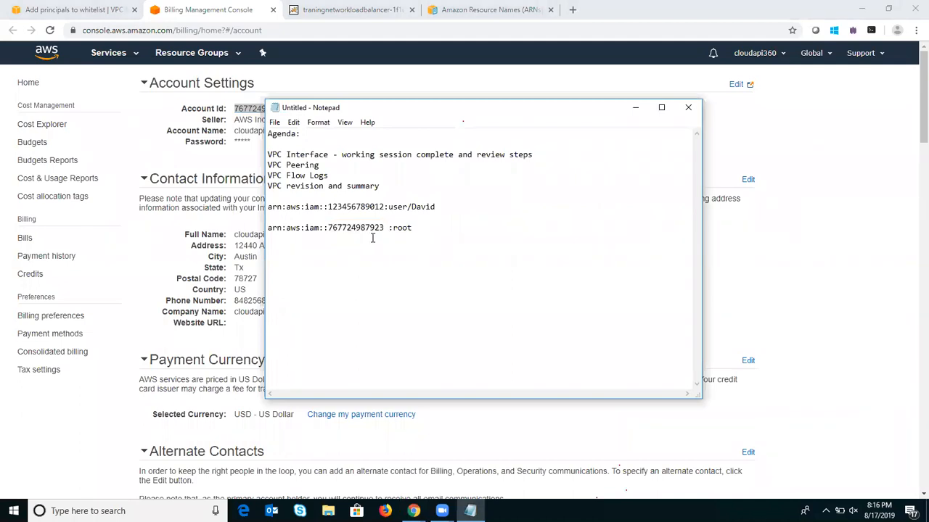
left_click(410, 233)
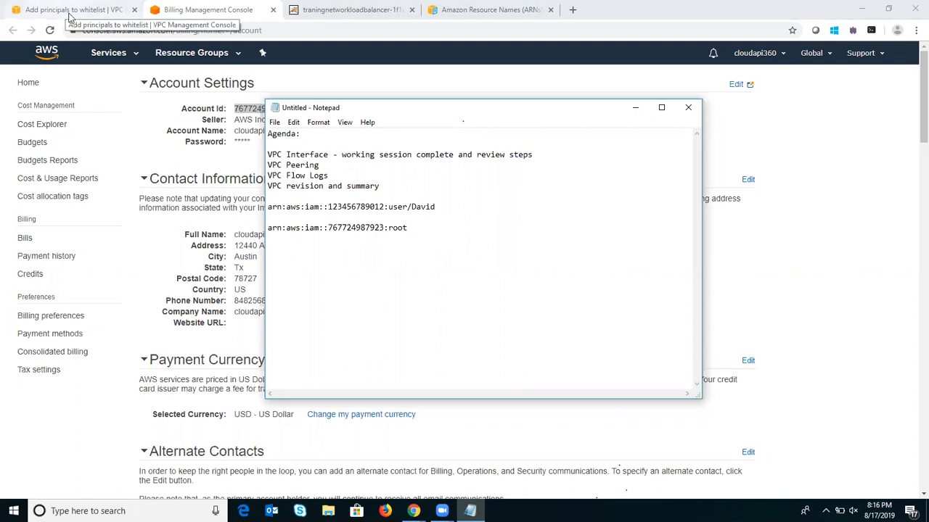
left_click(72, 12)
left_click(72, 11)
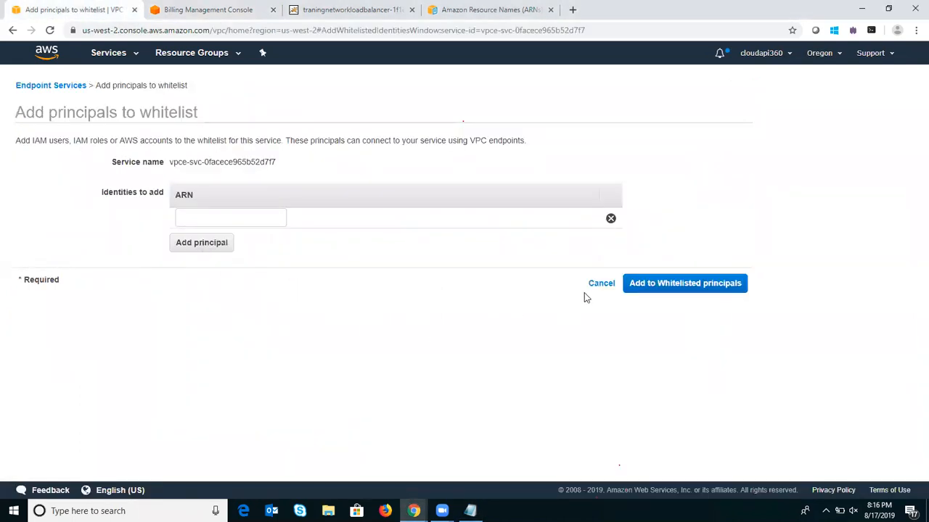
- Cancel adding principals, review the one available endpoint connection, and launch Firefox
left_click(601, 284)
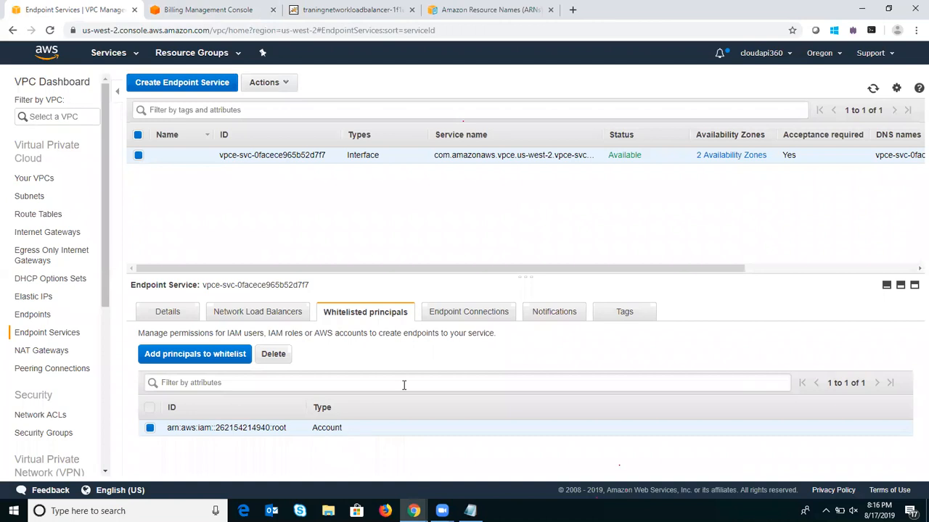
left_click(455, 319)
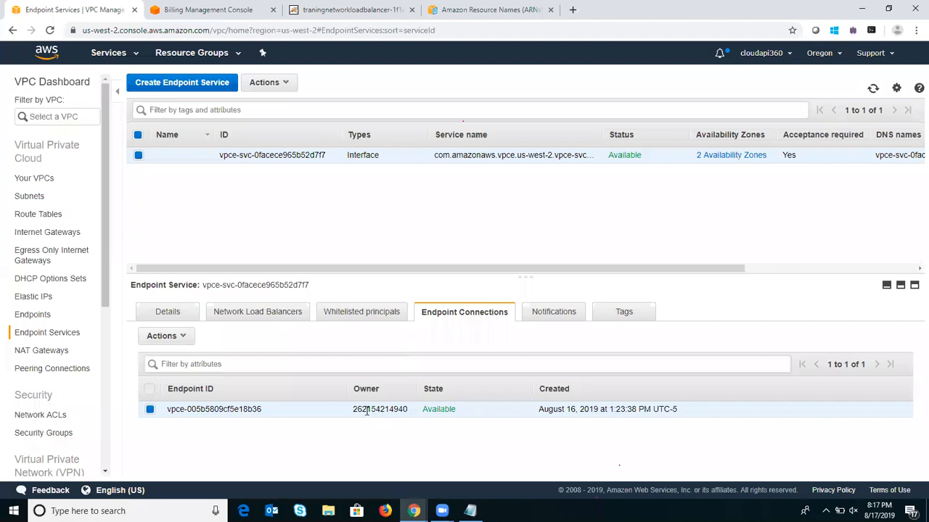
left_click(385, 511)
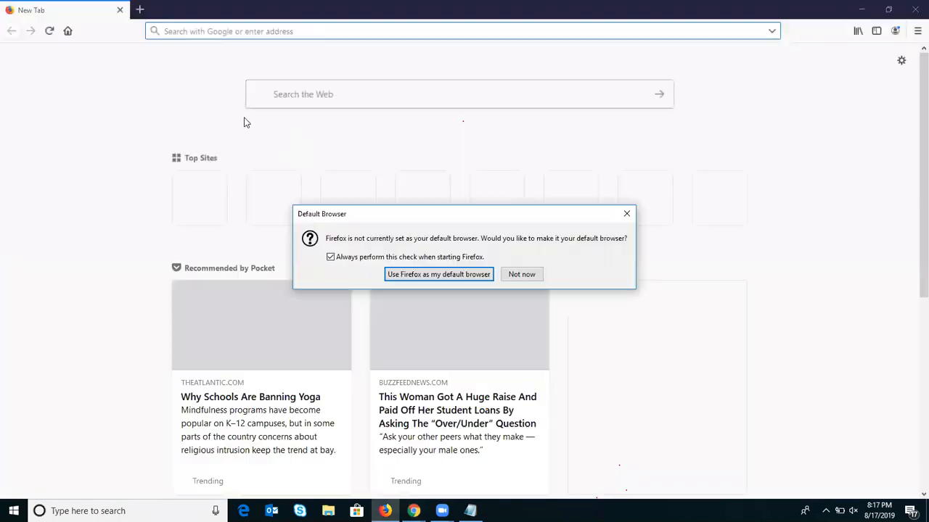
- Dismiss Firefox's default-browser prompt and search for 'AWS Management Console'
key("Return")
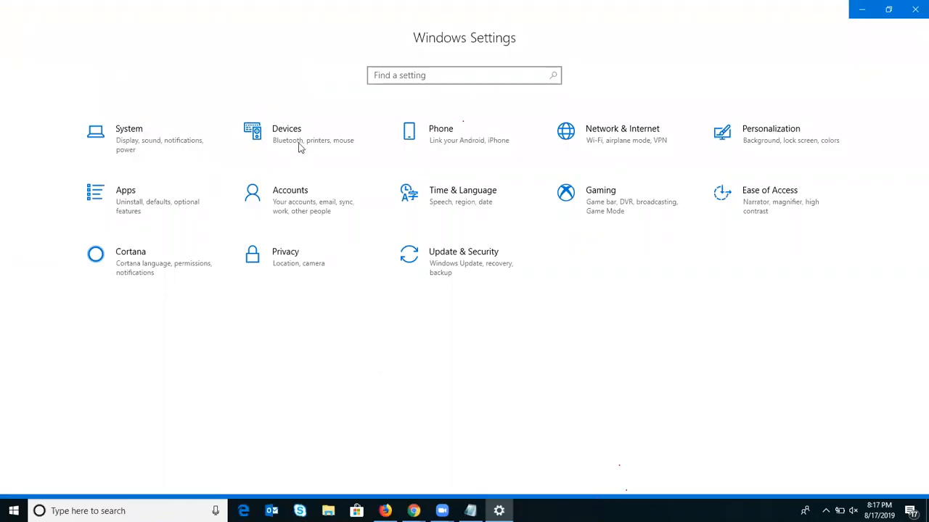
left_click(915, 10)
type("AWS Ma")
type("nagement")
type("COnnso")
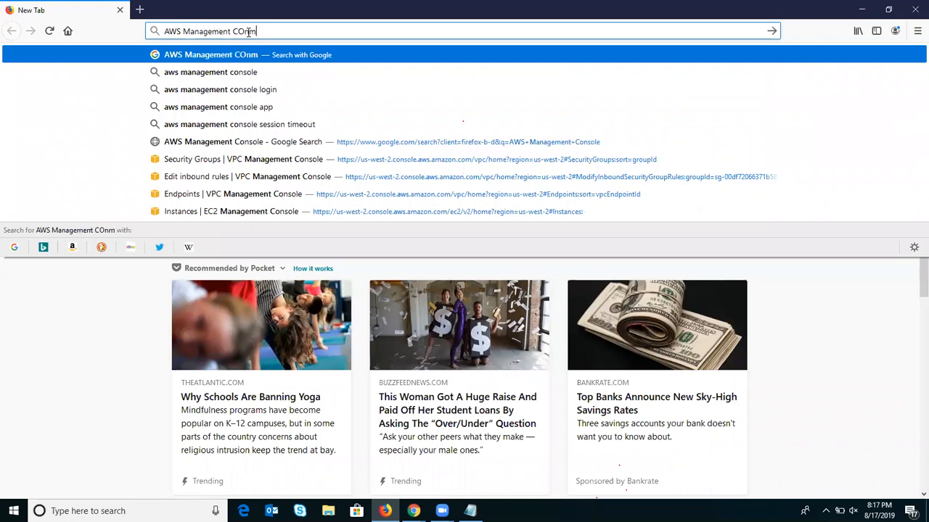
key("BackSpace")
key("BackSpace")
key("BackSpace")
key("BackSpace")
key("BackSpace")
type("onsole")
key("Return")
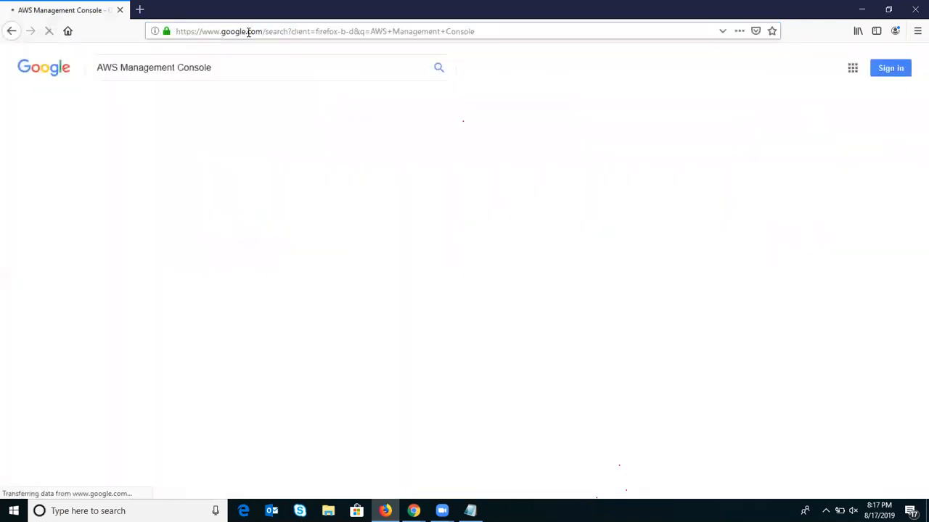
- Open the AWS console search result and go to the AWS Management Console
left_click(151, 158)
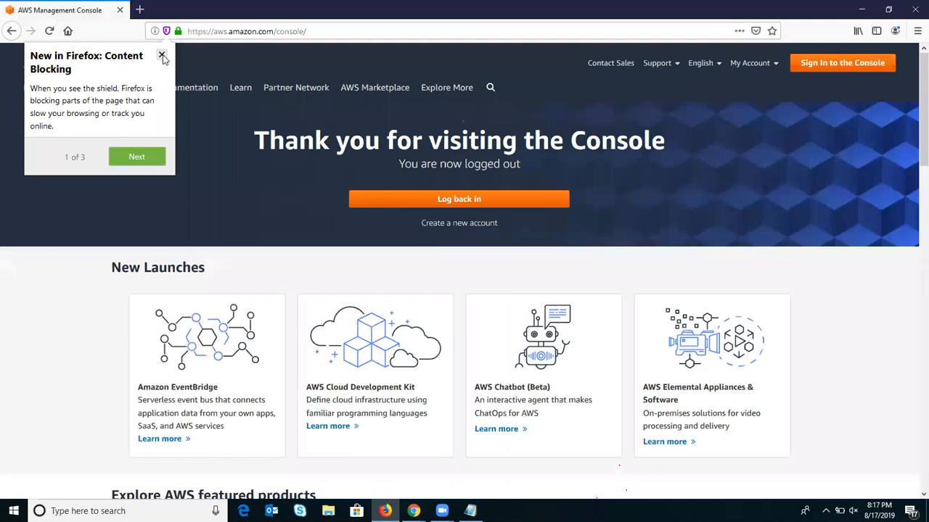
left_click(161, 55)
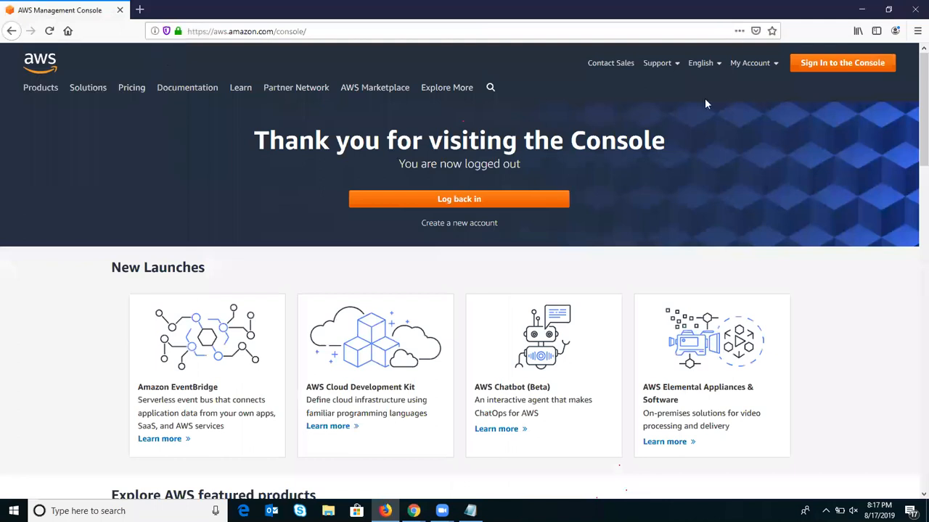
left_click(749, 63)
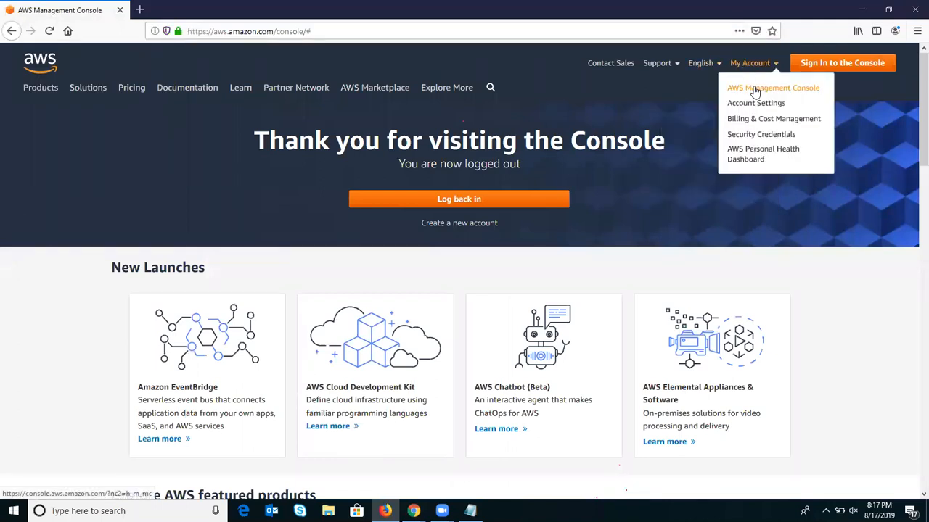
left_click(754, 90)
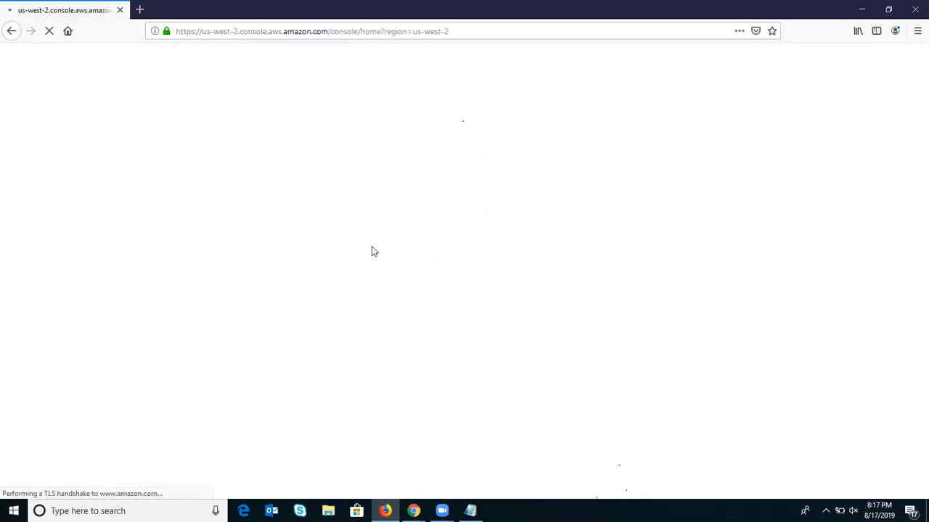
- Enter the root account password and submit the sign-in
left_click(204, 204)
type("••••••••••")
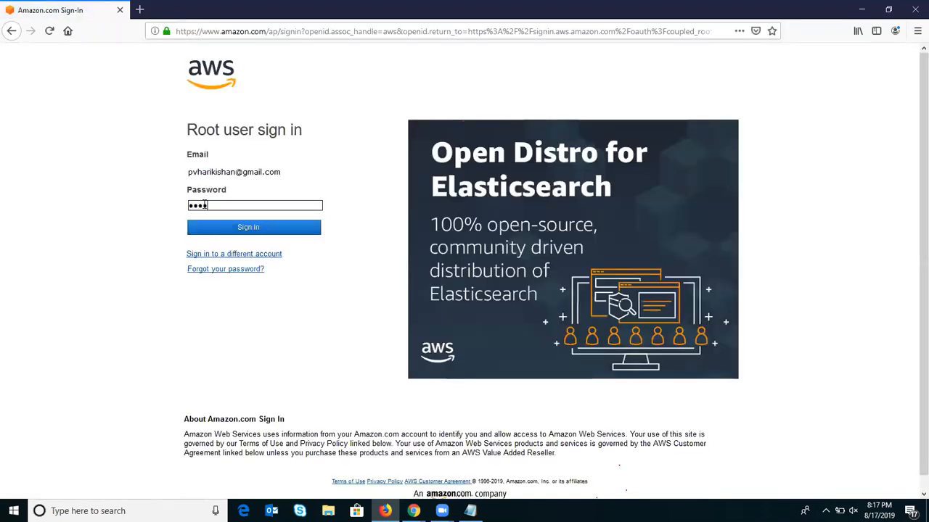
left_click(226, 230)
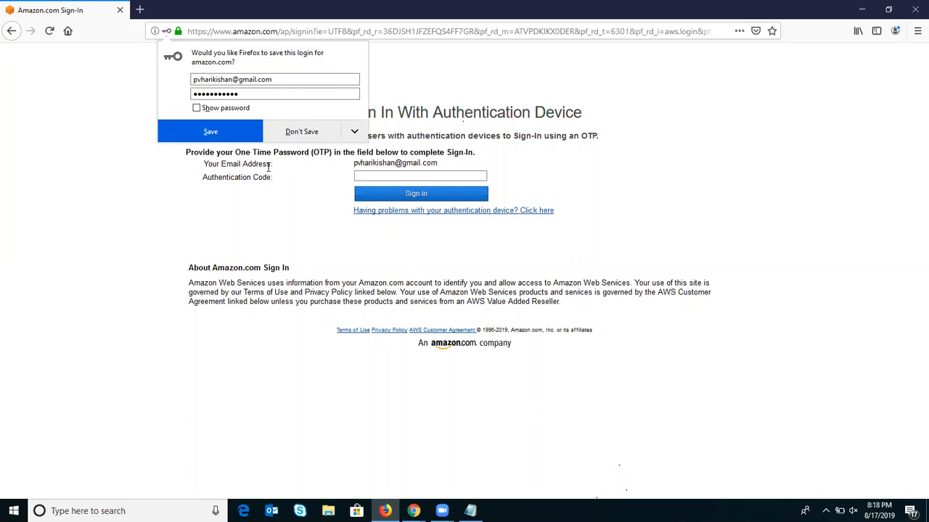
- Dismiss the save-login prompt and submit the MFA one-time code to finish signing in
left_click(390, 86)
left_click(370, 176)
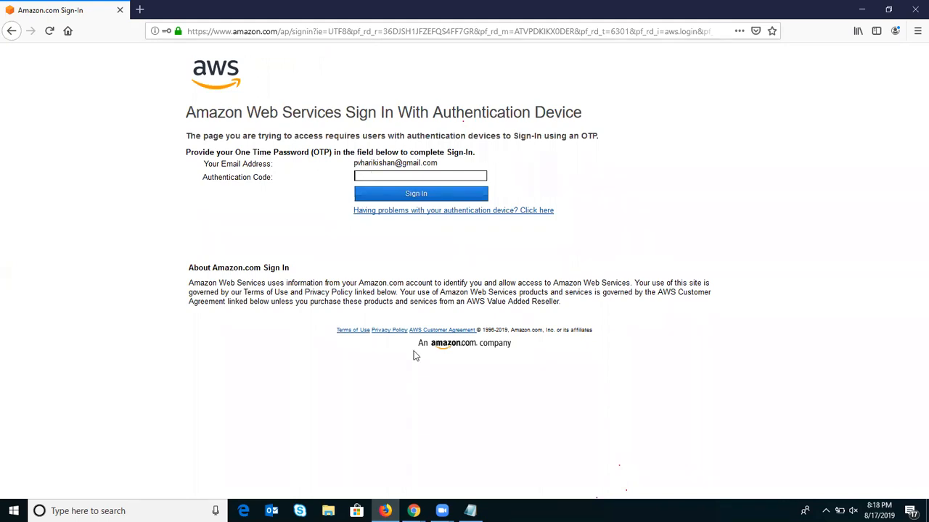
key("XF86AudioMute")
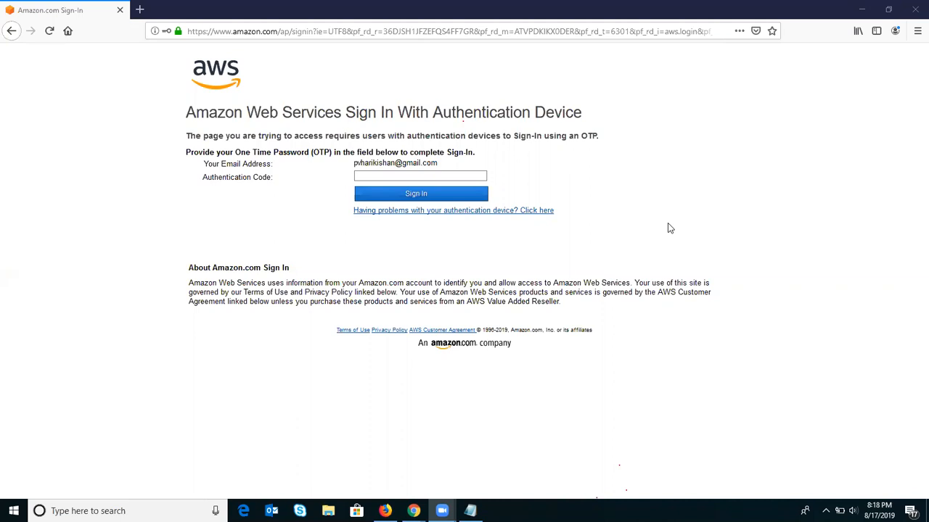
left_click(801, 352)
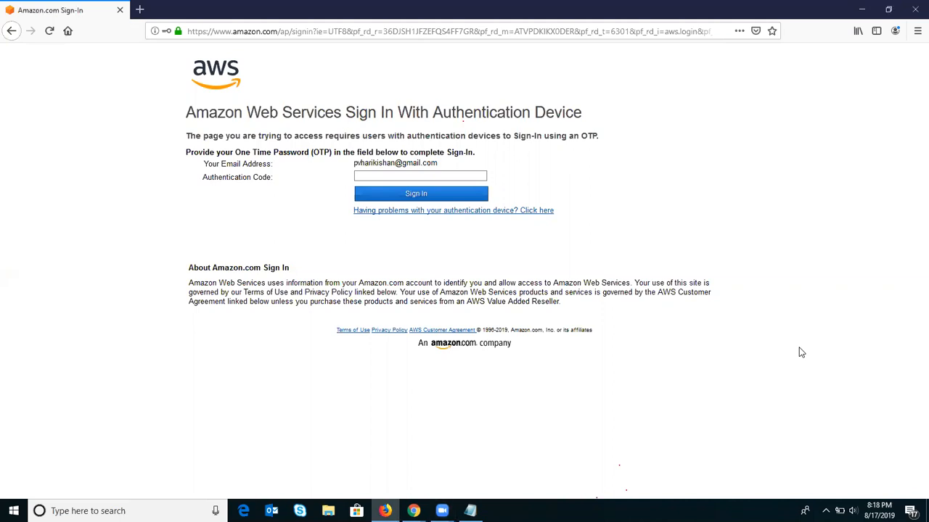
left_click(412, 176)
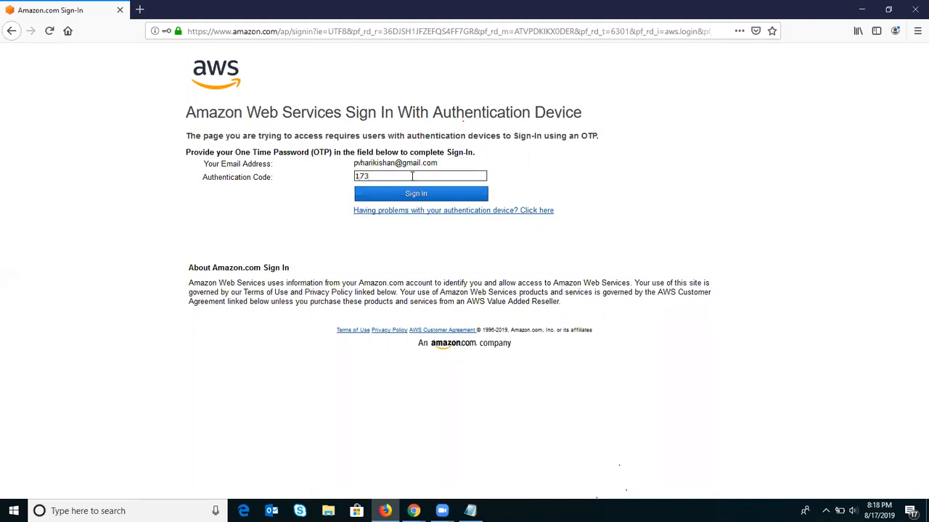
left_click(410, 196)
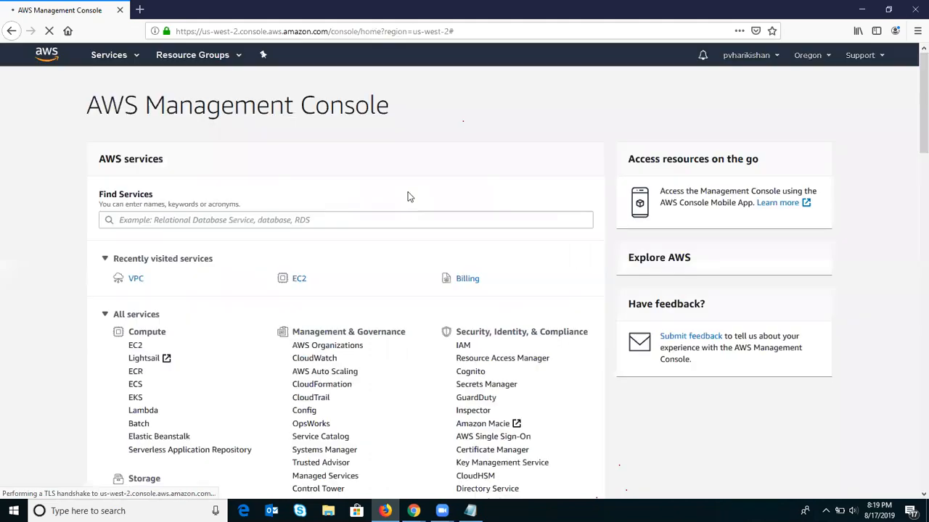
- Open the VPC console, check the service's whitelisted principals in Chrome, then list VPC Endpoints
left_click(135, 281)
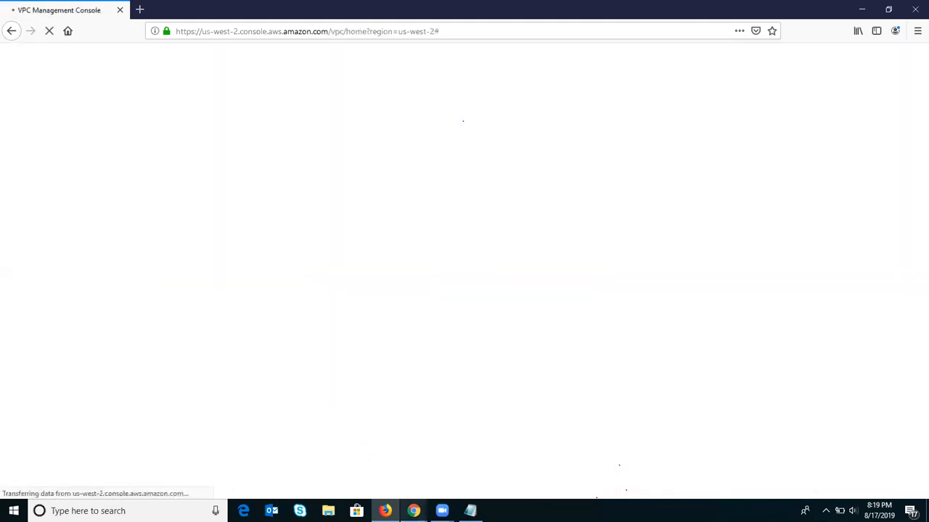
mouse_move(413, 511)
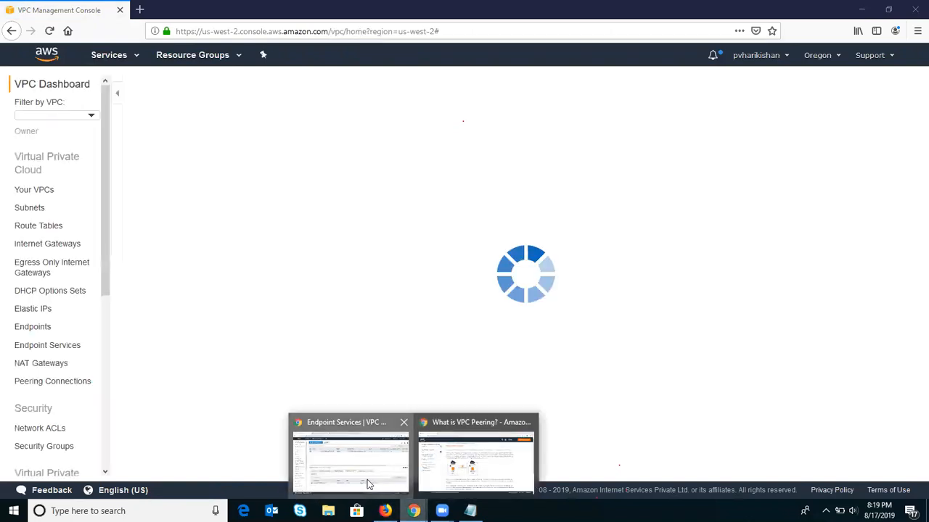
left_click(367, 479)
left_click(355, 310)
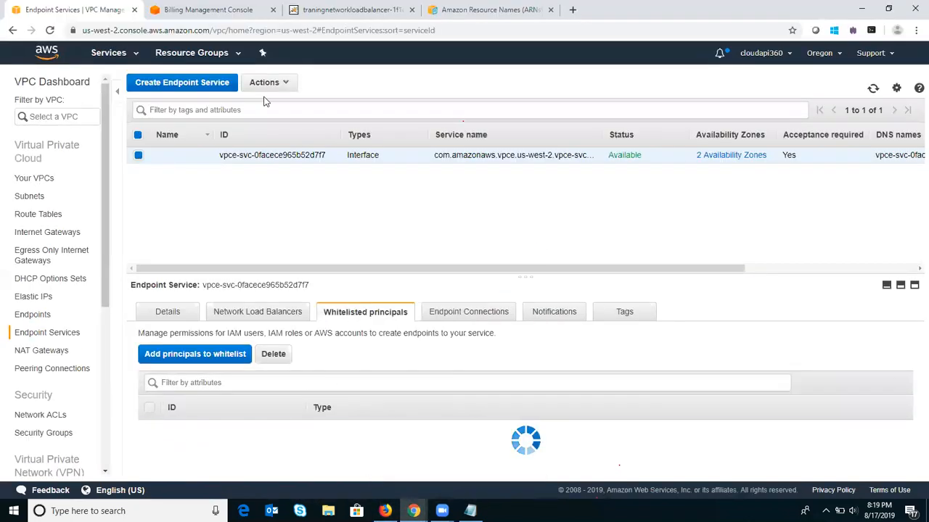
left_click(384, 511)
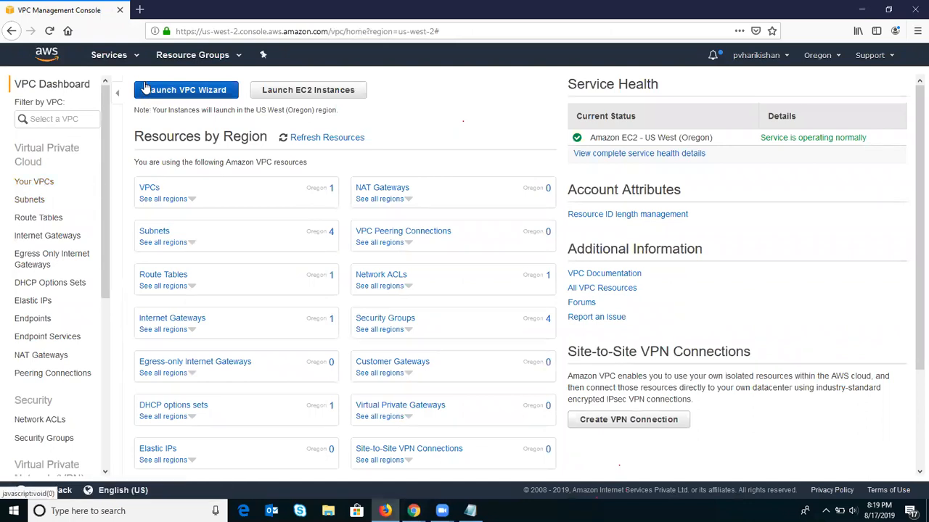
left_click(35, 320)
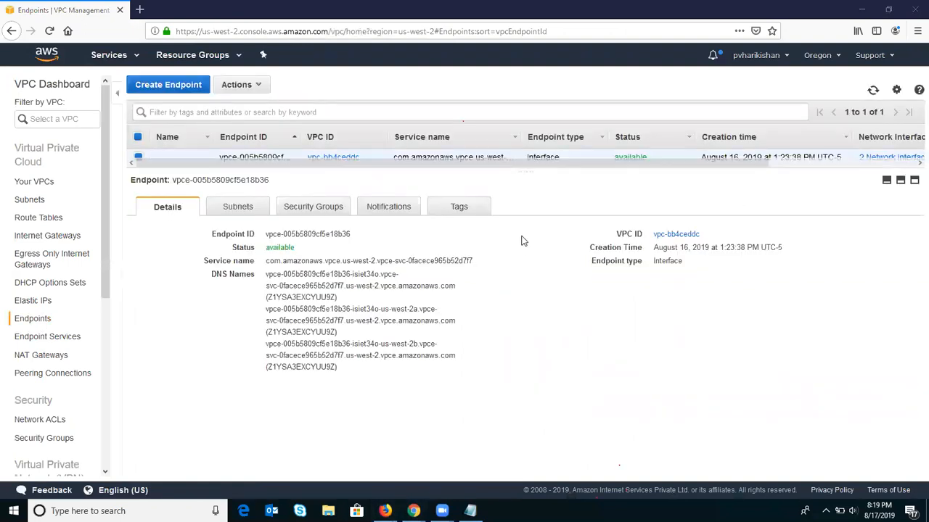
left_click_drag(528, 172, 517, 268)
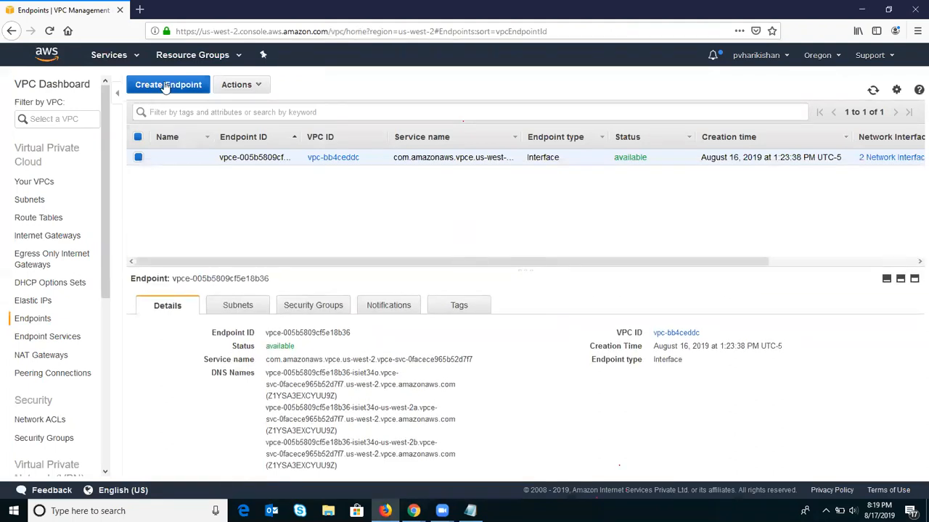
- Begin a new endpoint with service category set to 'Find service by name'
left_click(167, 86)
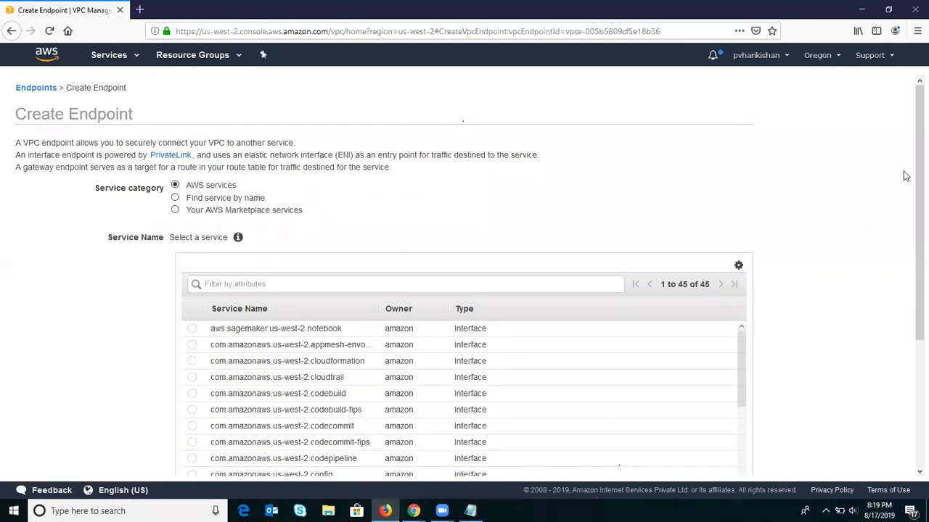
left_click_drag(912, 165, 913, 197)
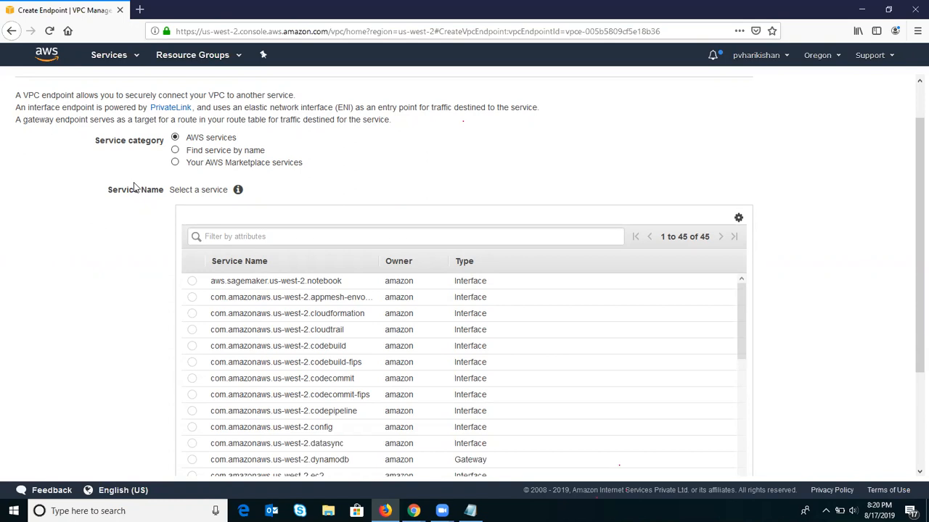
left_click(176, 151)
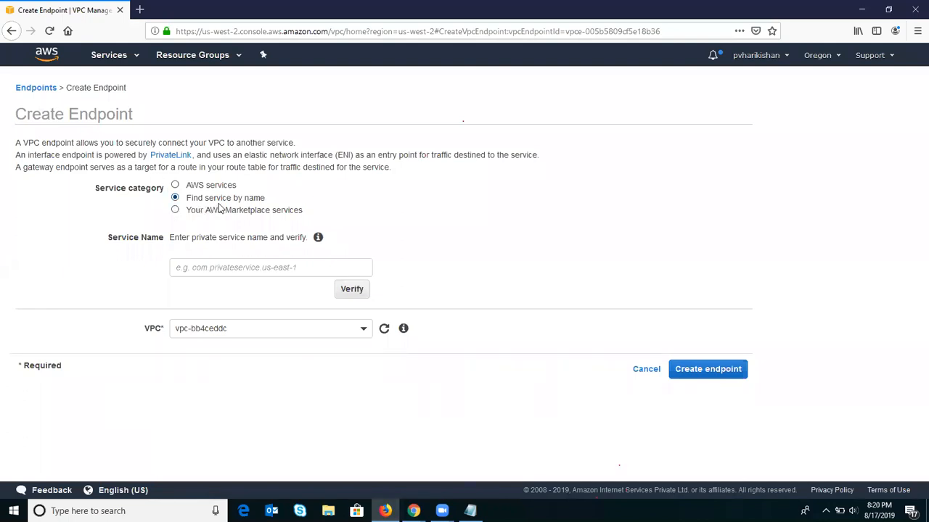
- Copy the endpoint service's Service name from Chrome, paste it into Service Name, and verify it
mouse_move(413, 511)
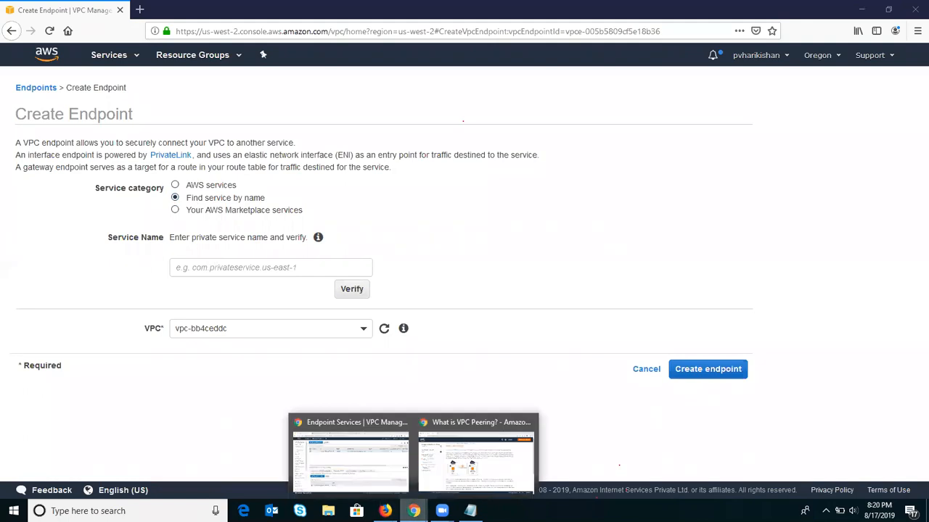
left_click(358, 488)
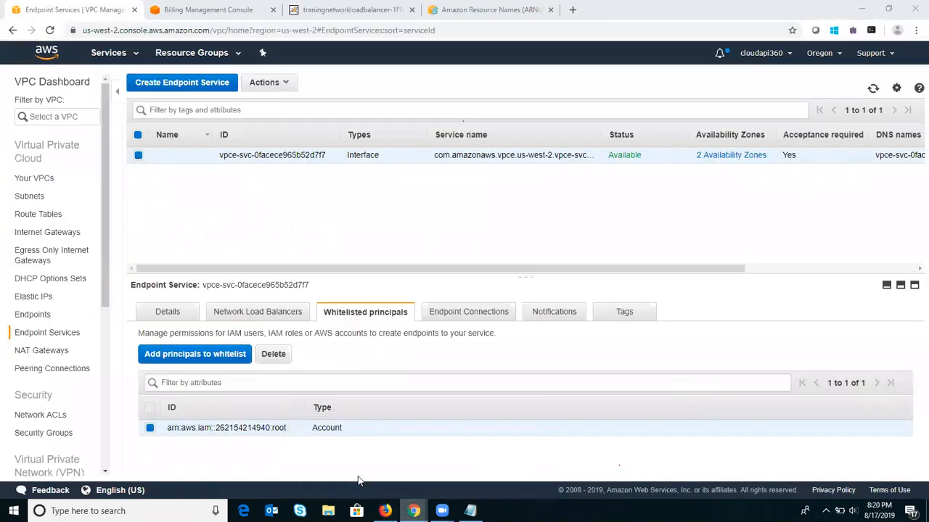
left_click(166, 314)
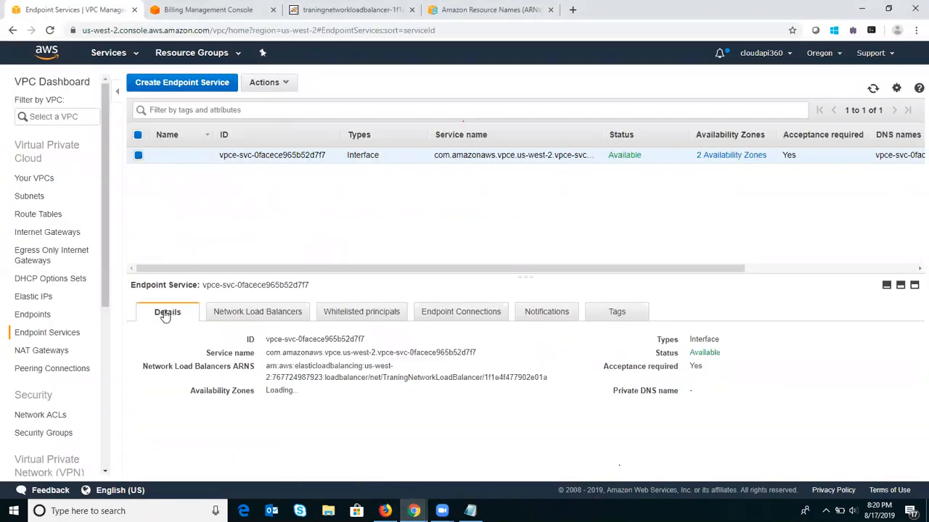
left_click(486, 354)
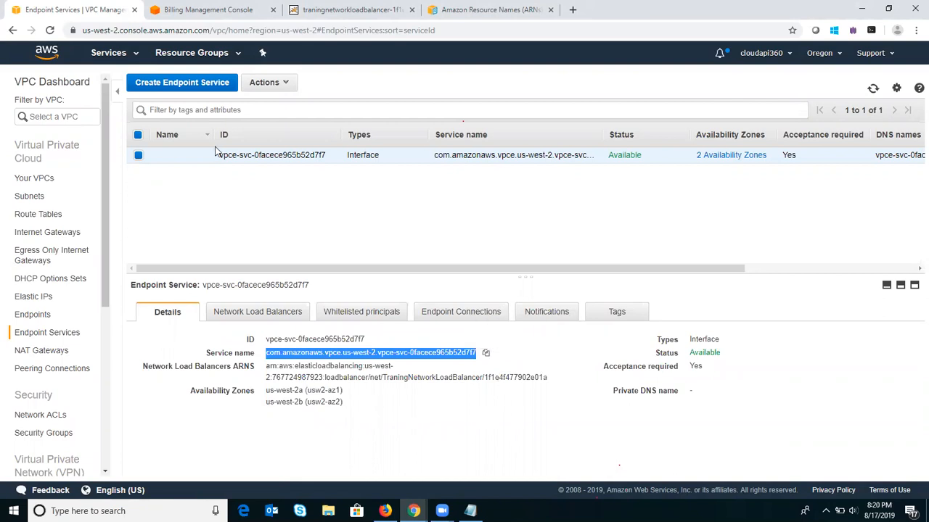
left_click(385, 511)
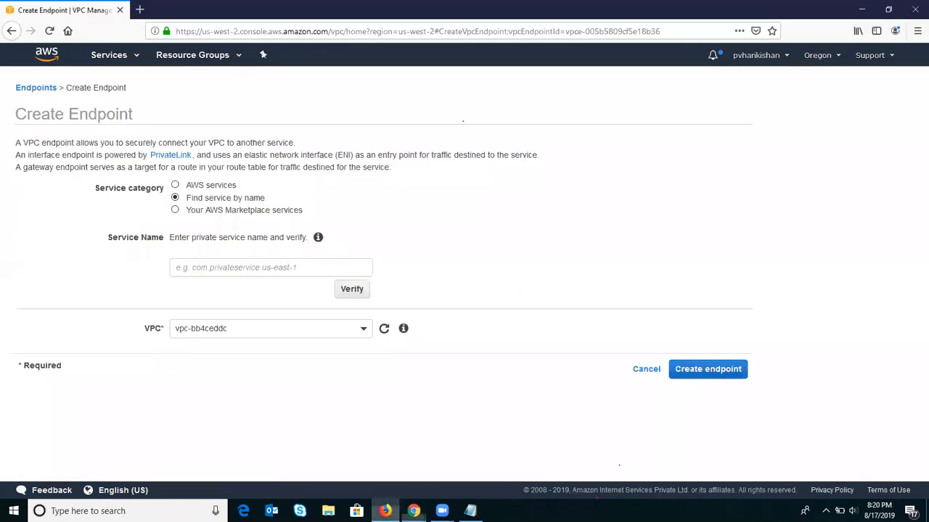
left_click(209, 264)
key("ctrl+v")
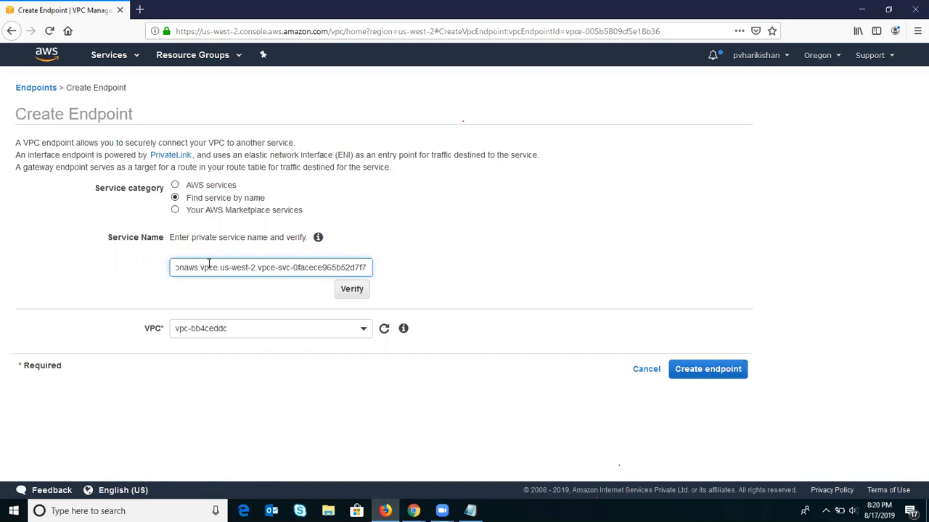
left_click(350, 289)
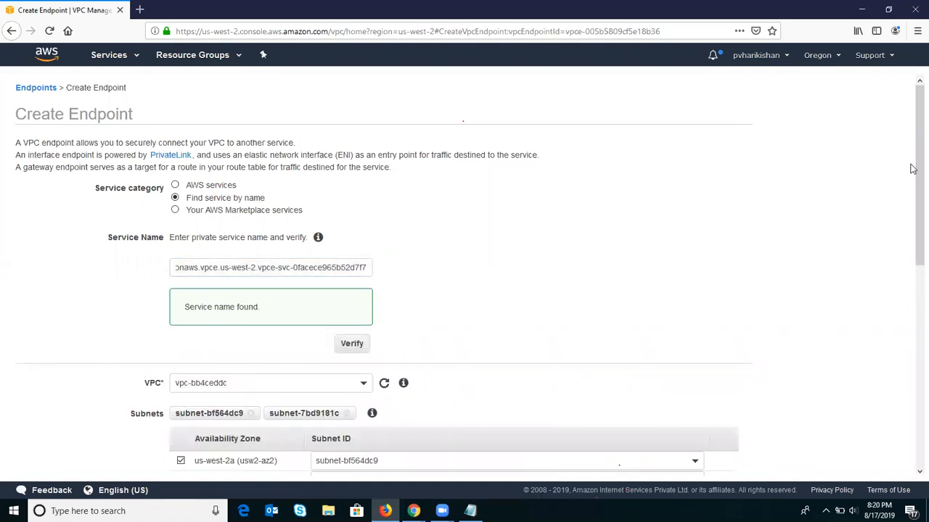
left_click_drag(912, 187, 913, 226)
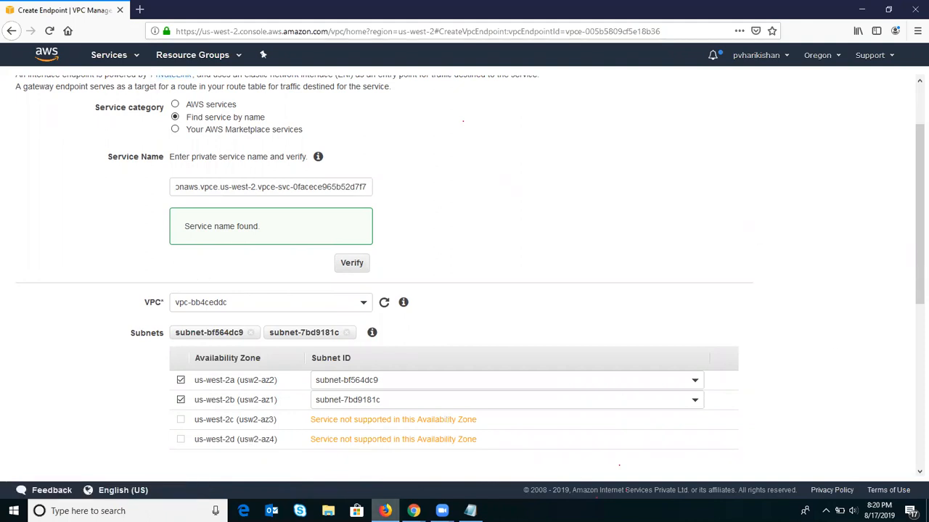
mouse_move(413, 510)
mouse_move(360, 476)
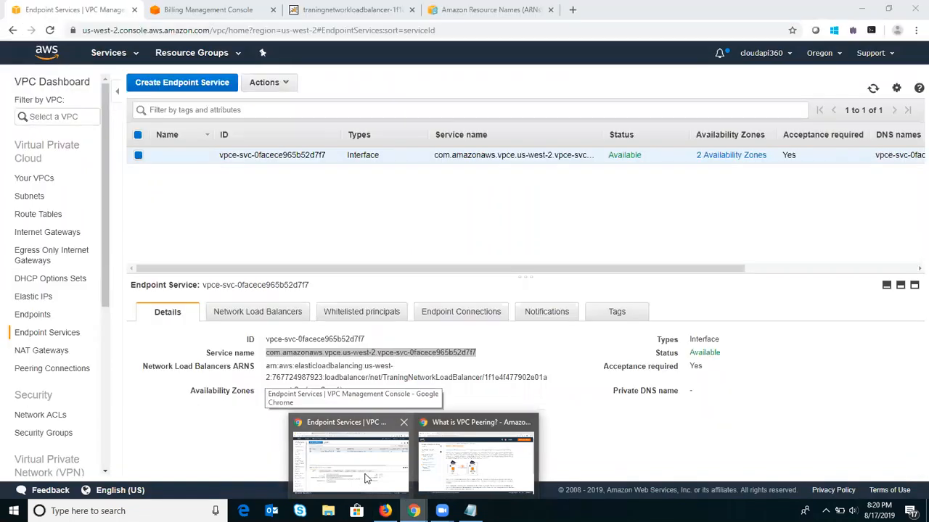
- View the Chrome endpoint service's connections, showing vpce-005b5809cf5e18b36 available
left_click(357, 475)
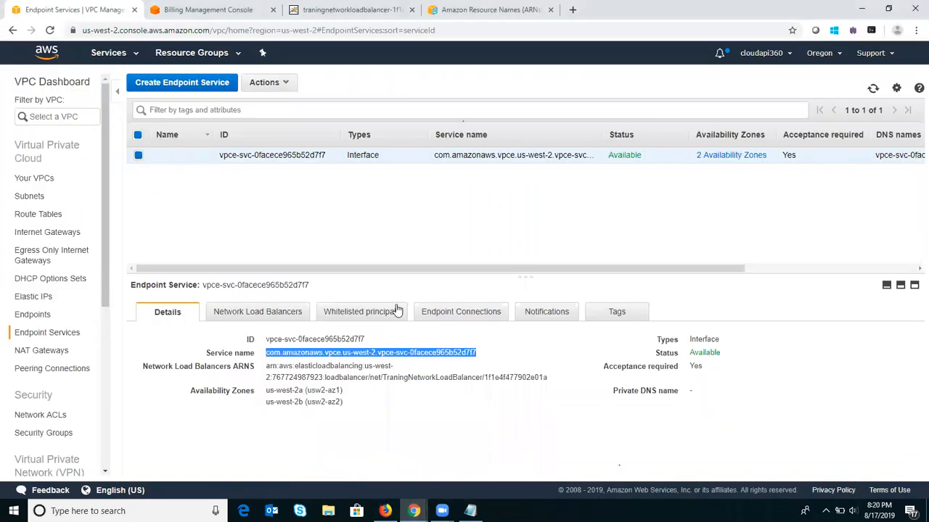
left_click(452, 313)
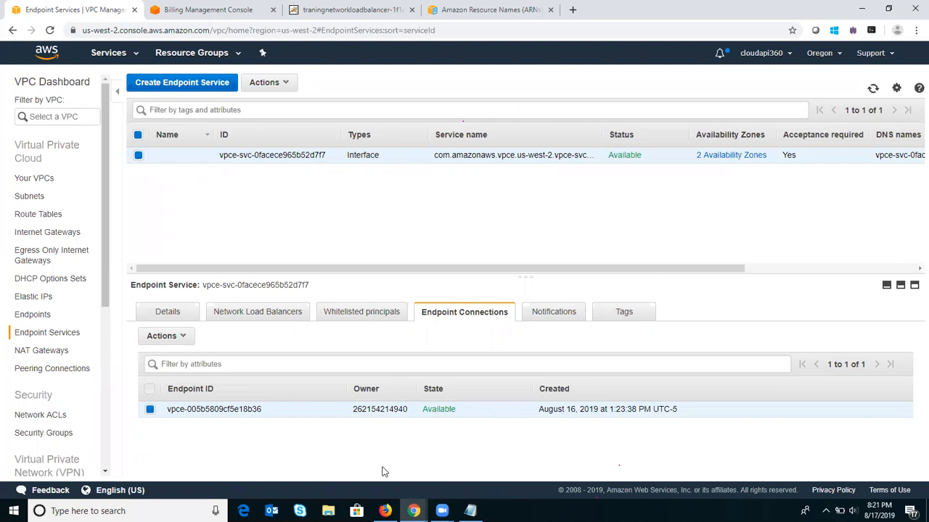
- Cancel the new endpoint creation and return to the existing endpoint in the Endpoints list
left_click(384, 511)
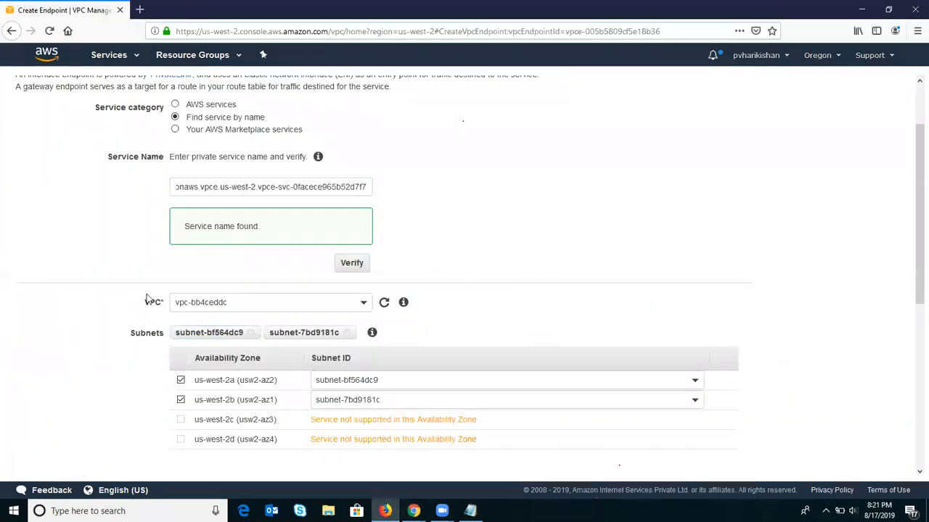
left_click_drag(914, 188, 903, 359)
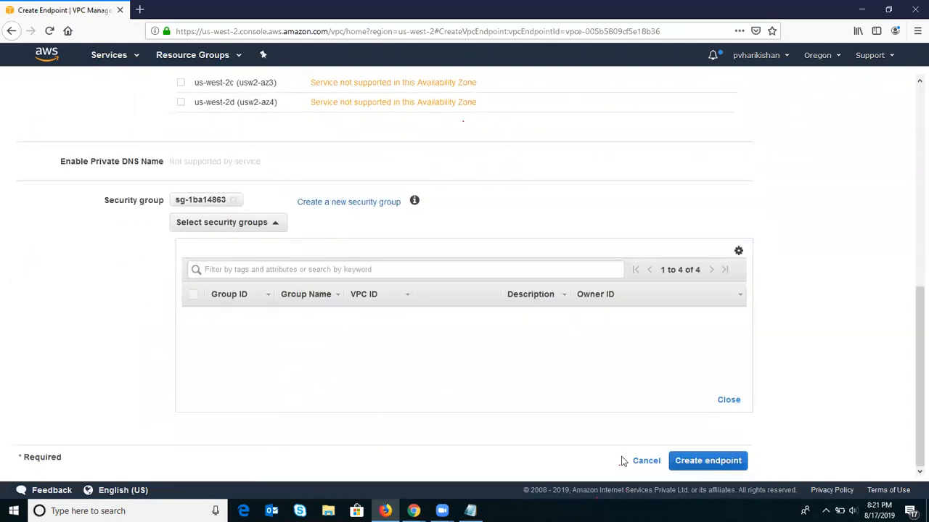
left_click(646, 464)
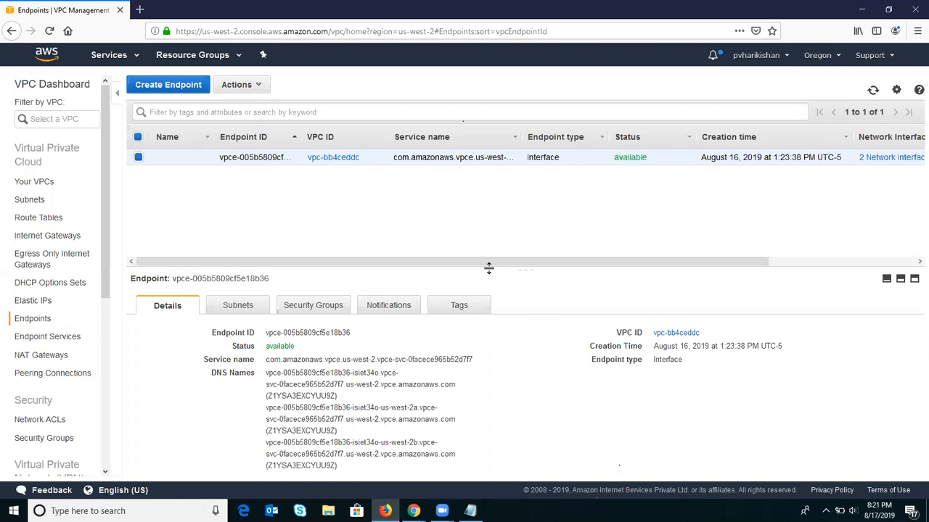
- Enlarge the endpoint details pane and highlight the first and second DNS names to read them
left_click_drag(489, 274, 493, 210)
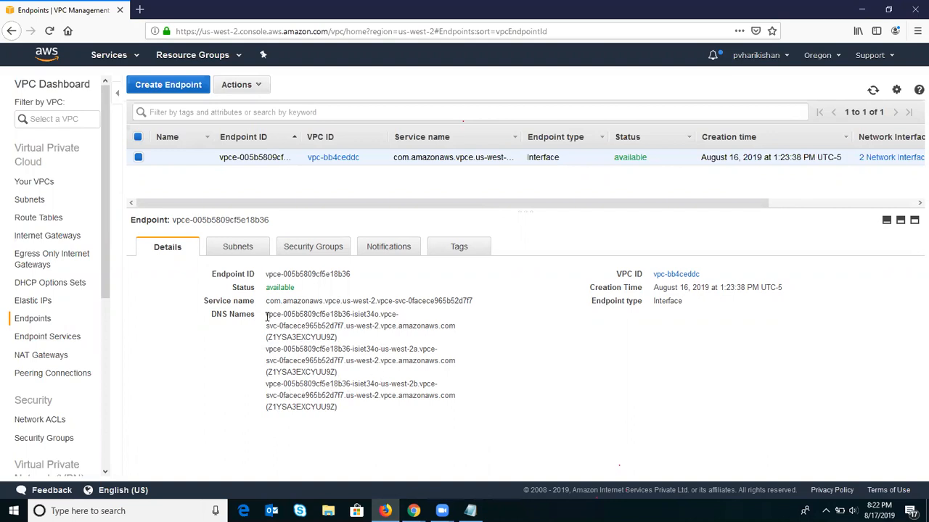
left_click_drag(267, 315, 314, 327)
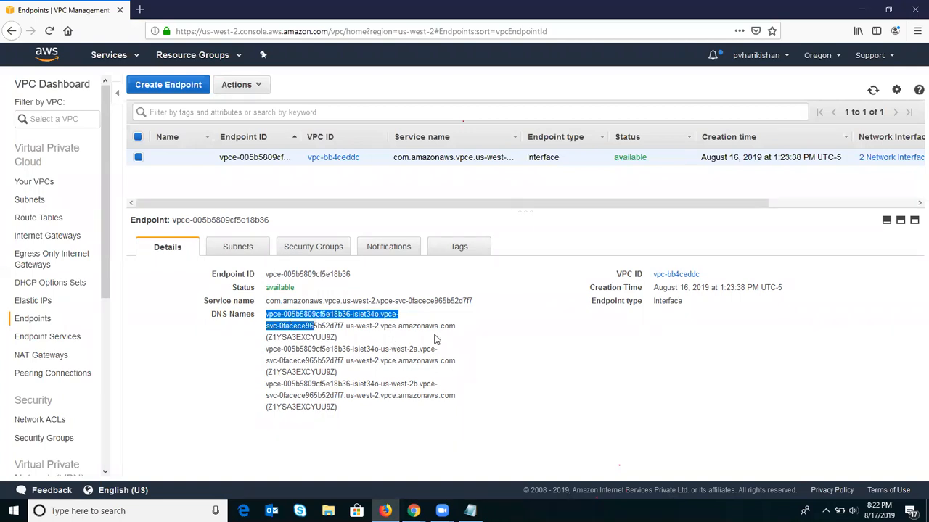
left_click_drag(455, 326, 266, 317)
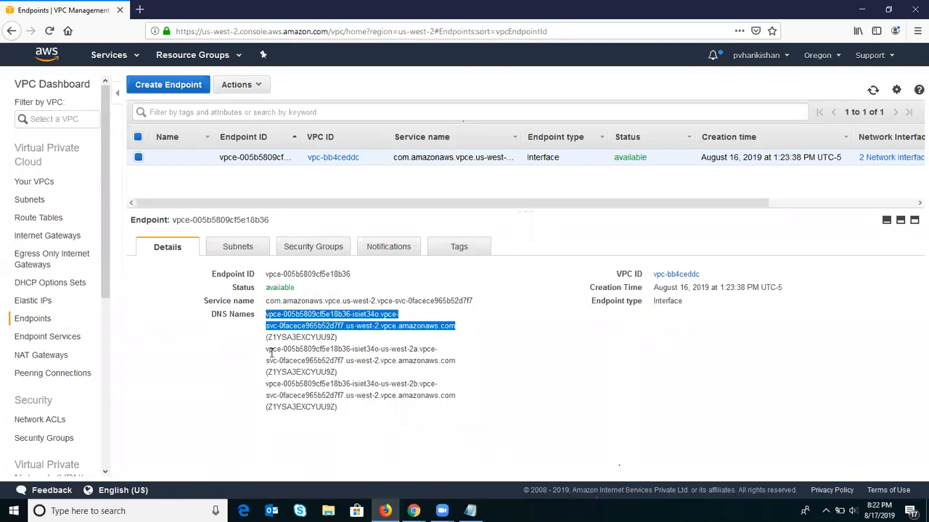
left_click_drag(267, 351, 371, 360)
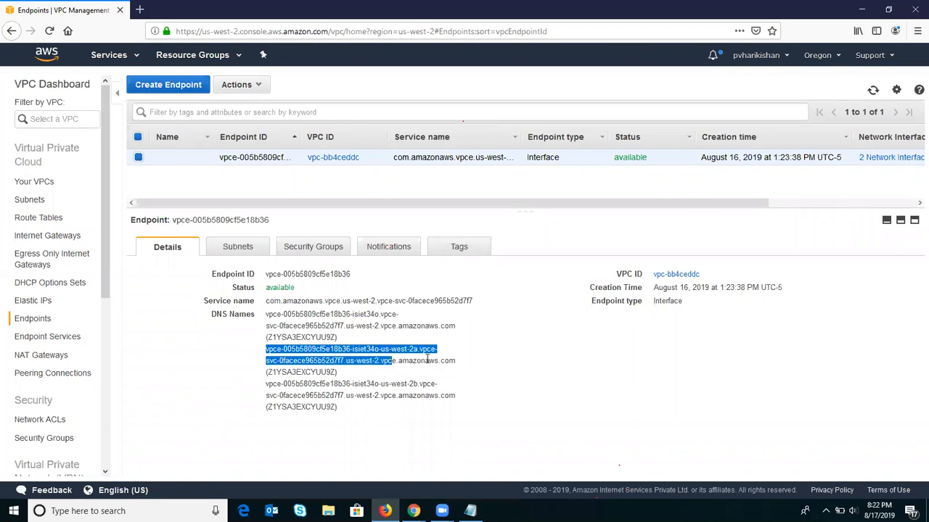
left_click_drag(428, 360, 448, 361)
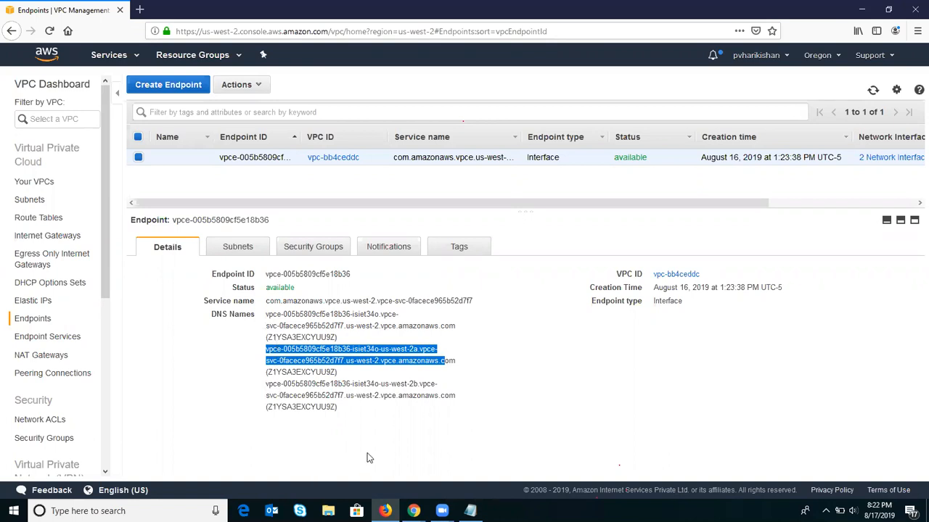
left_click(354, 418)
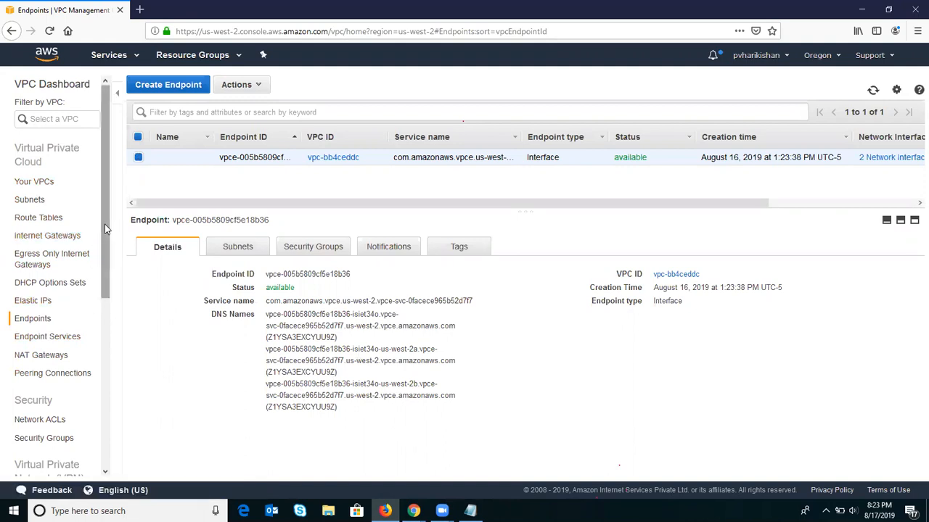
scroll(105, 223, "down", 1)
scroll(105, 222, "up", 1)
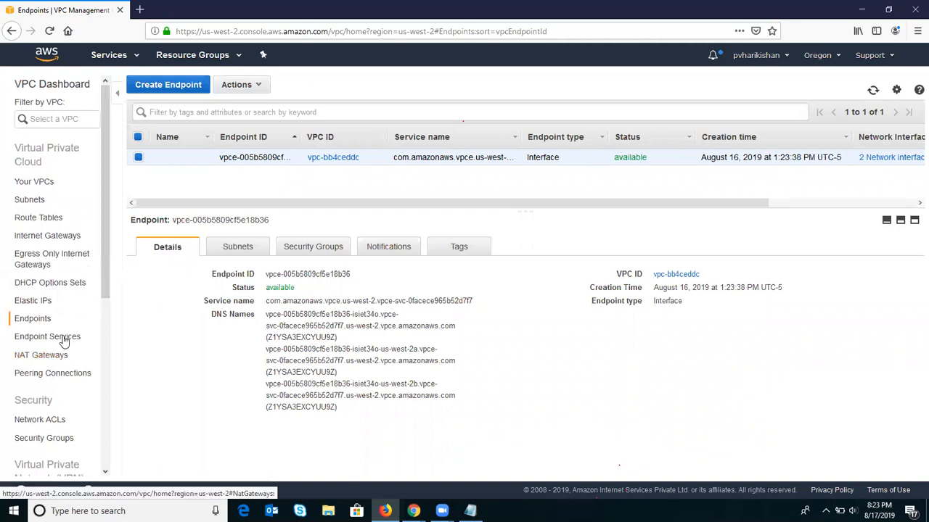
- Go to EC2 Running Instances, widen the Name column, and select ClientFromWest2a
left_click(105, 58)
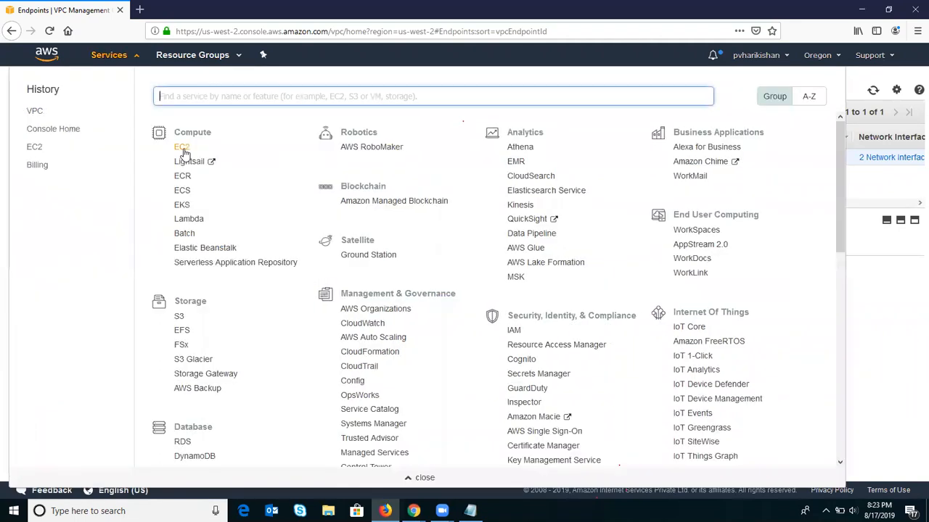
left_click(184, 153)
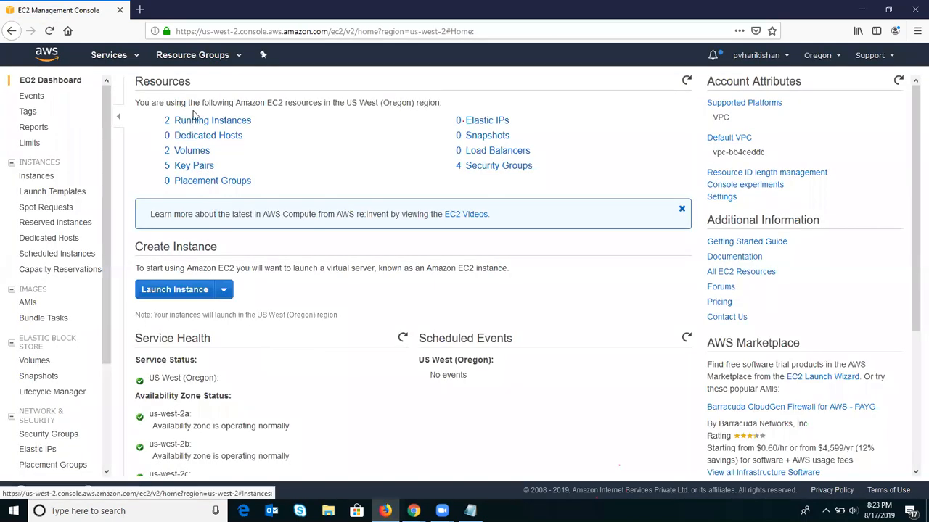
left_click(196, 121)
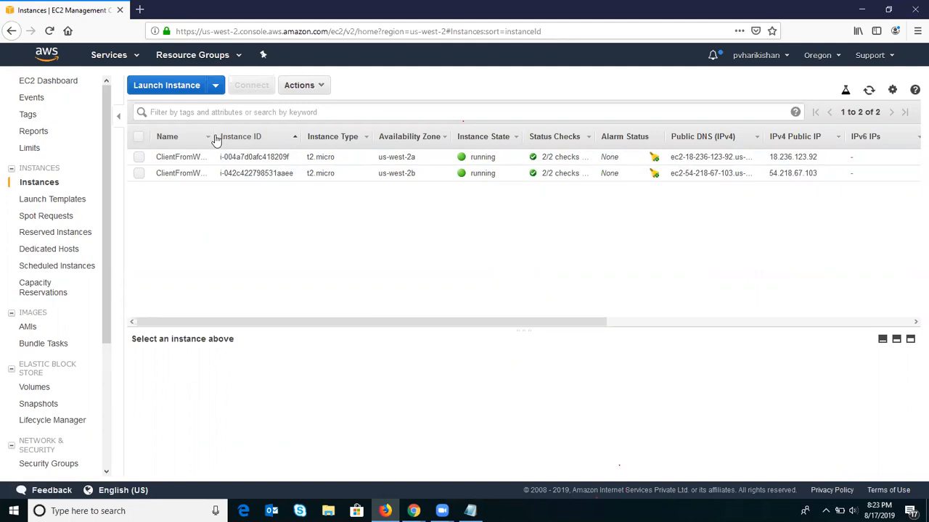
left_click_drag(211, 134, 248, 135)
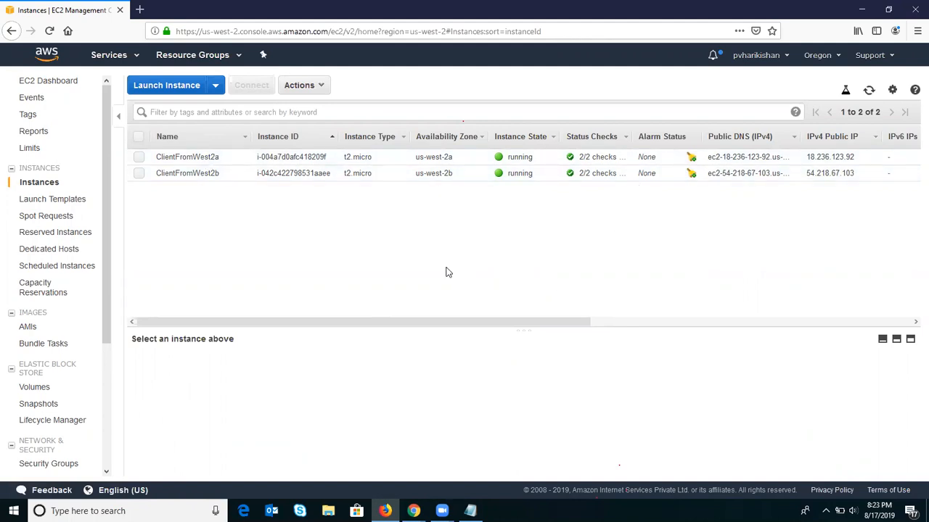
left_click(187, 157)
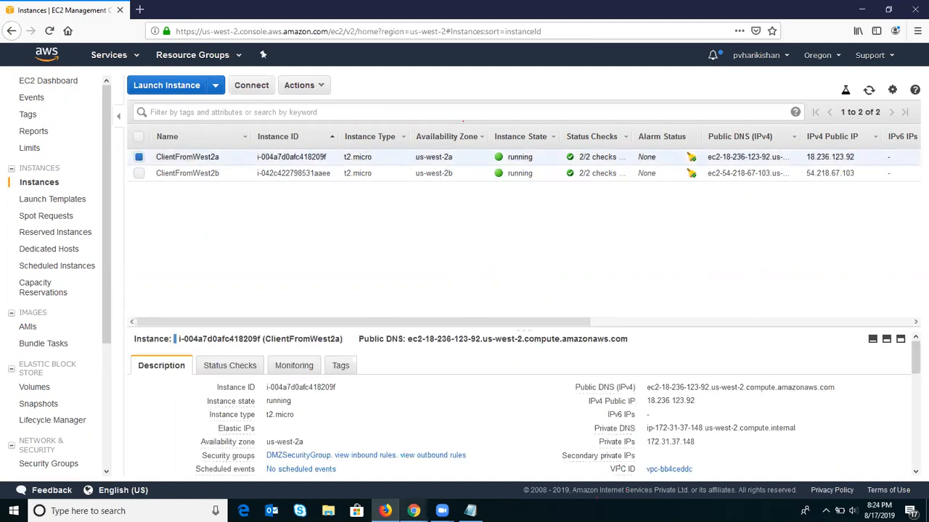
mouse_move(413, 510)
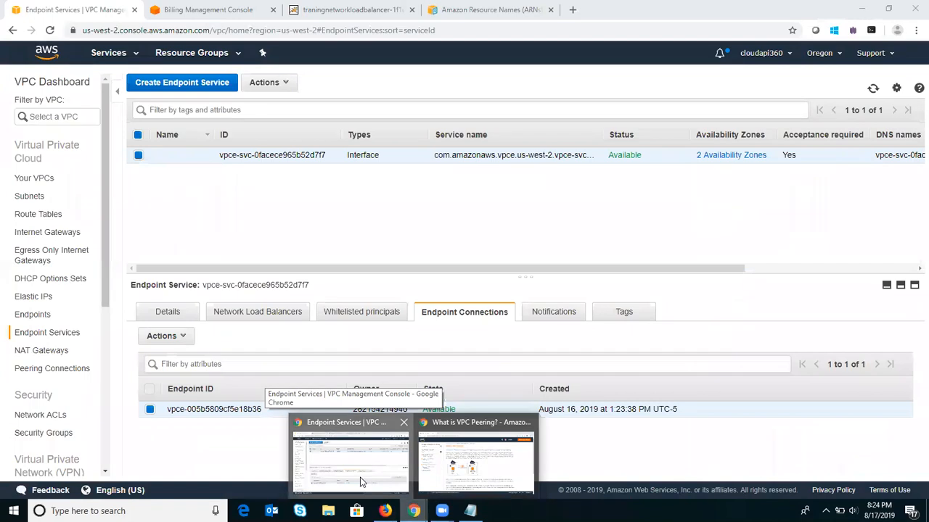
- Bring Chrome forward and shrink its window so the EC2 console shows beside it
left_click(360, 480)
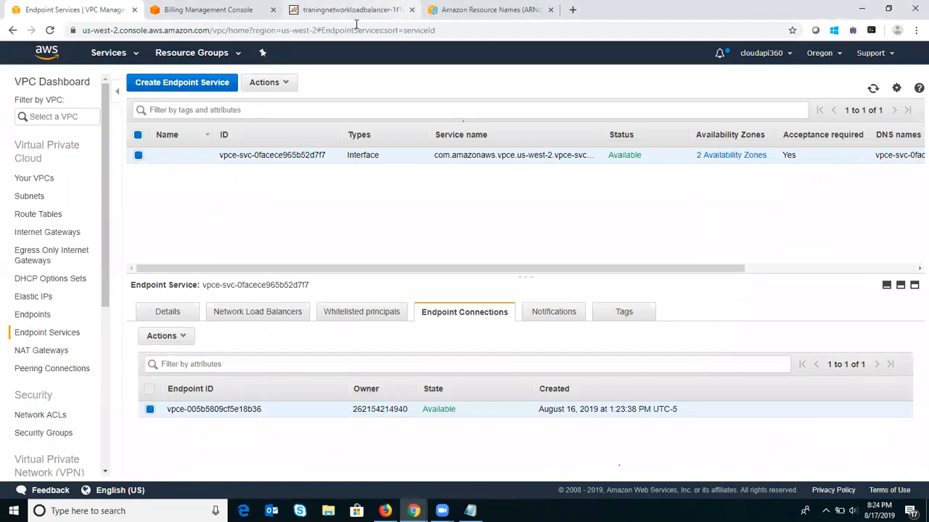
right_click(731, 77)
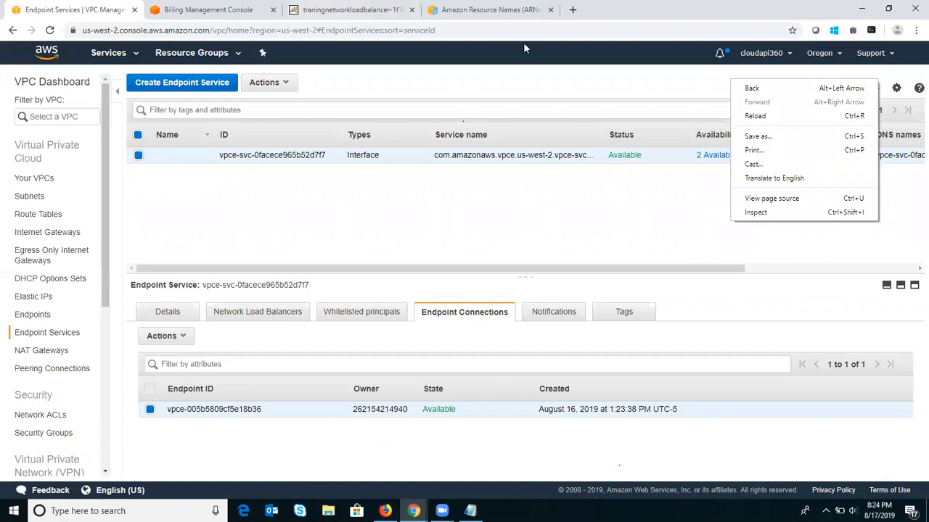
left_click(614, 29)
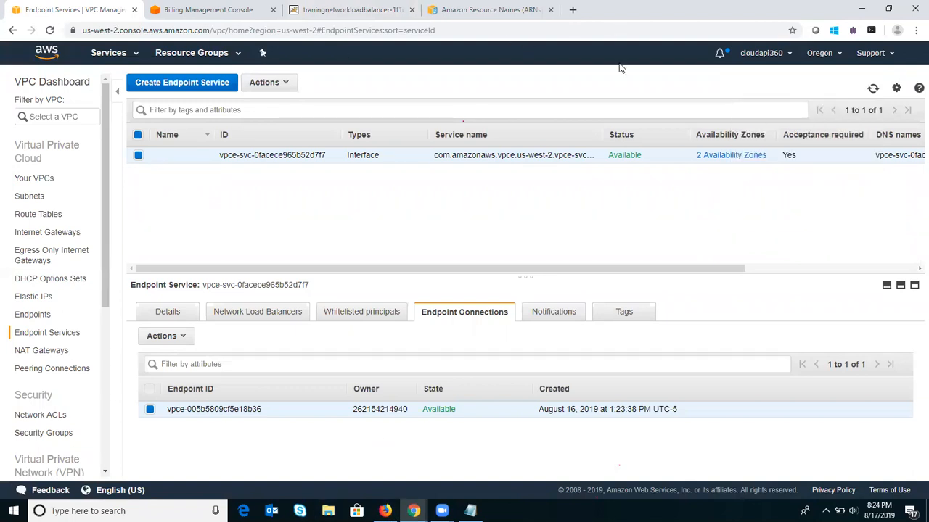
right_click(621, 68)
left_click(887, 10)
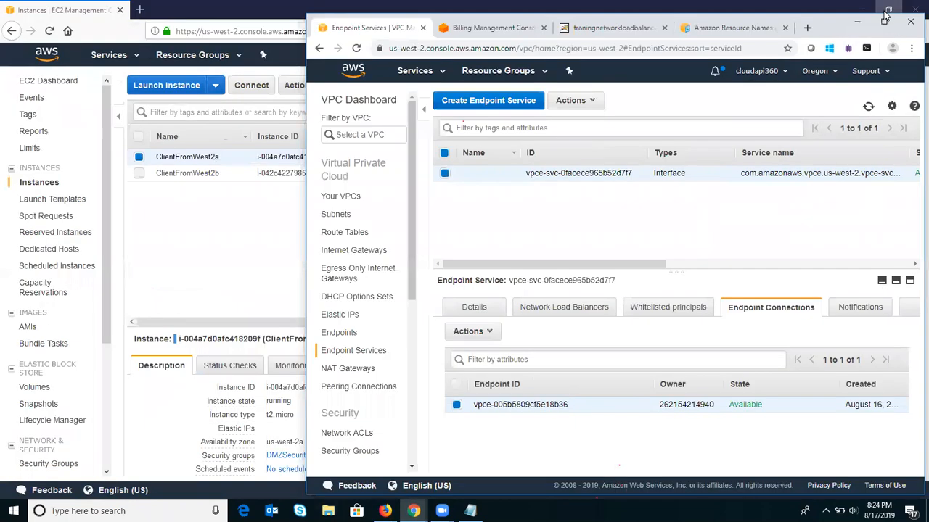
- Search Google for 'secure ssh chrome' and launch the Secure Shell App from its store page
left_click(807, 27)
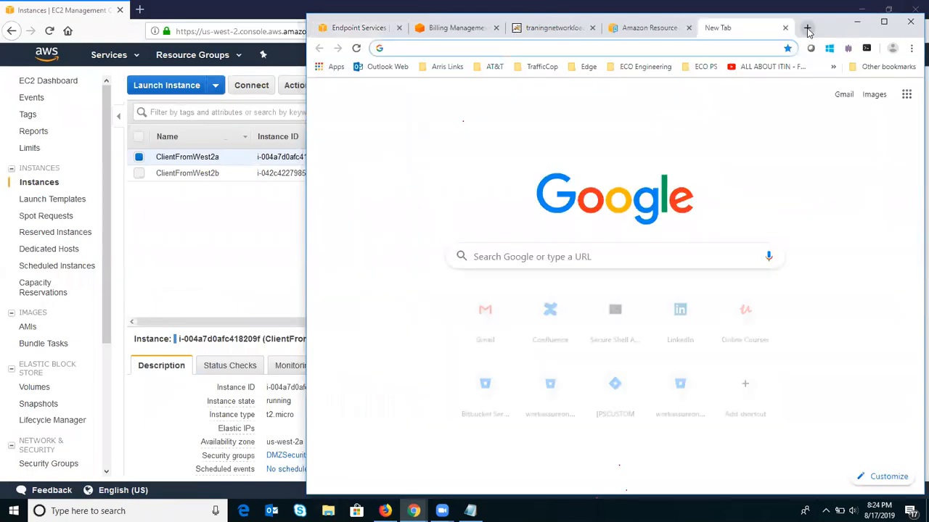
type("VPC")
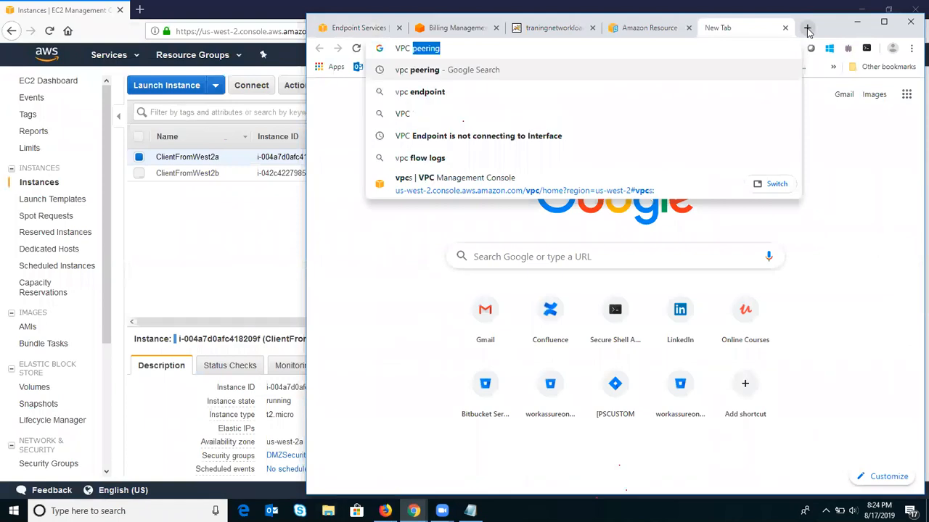
key("BackSpace")
key("BackSpace")
key("BackSpace")
key("BackSpace")
key("BackSpace")
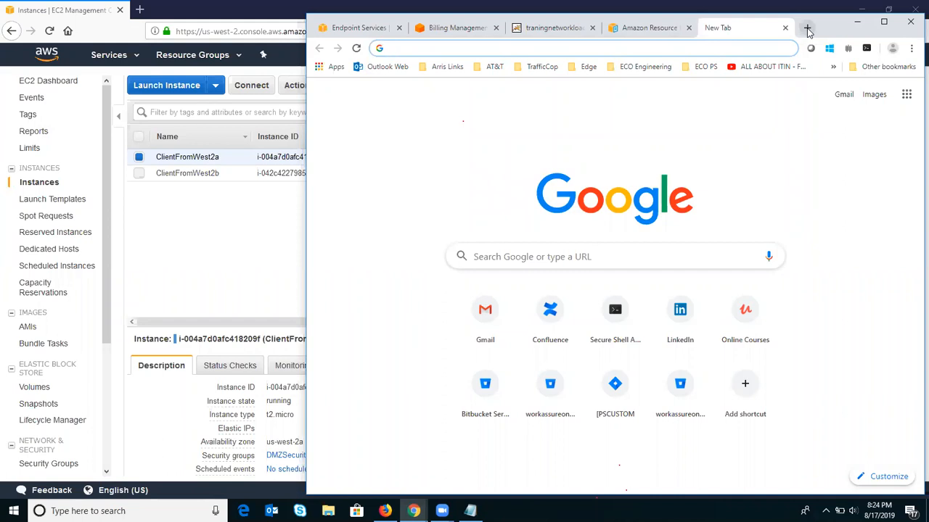
type("s")
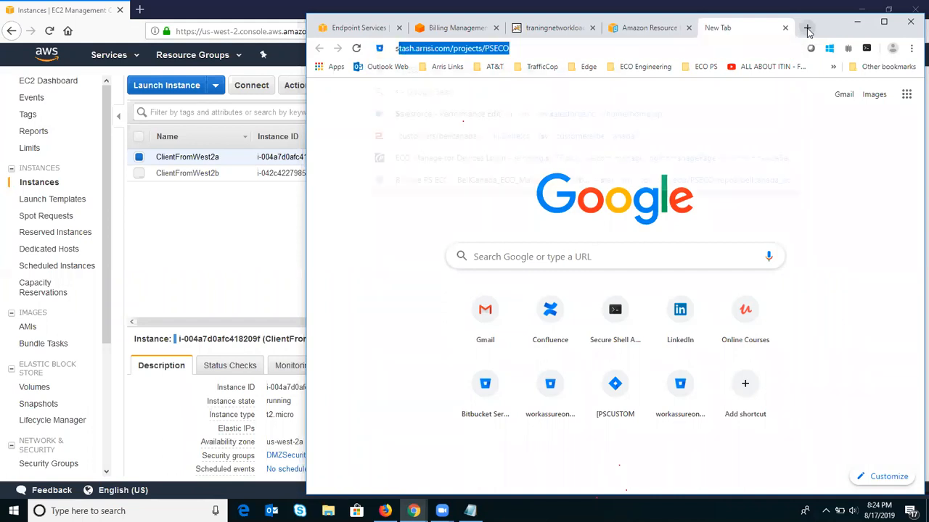
type("ecure ss")
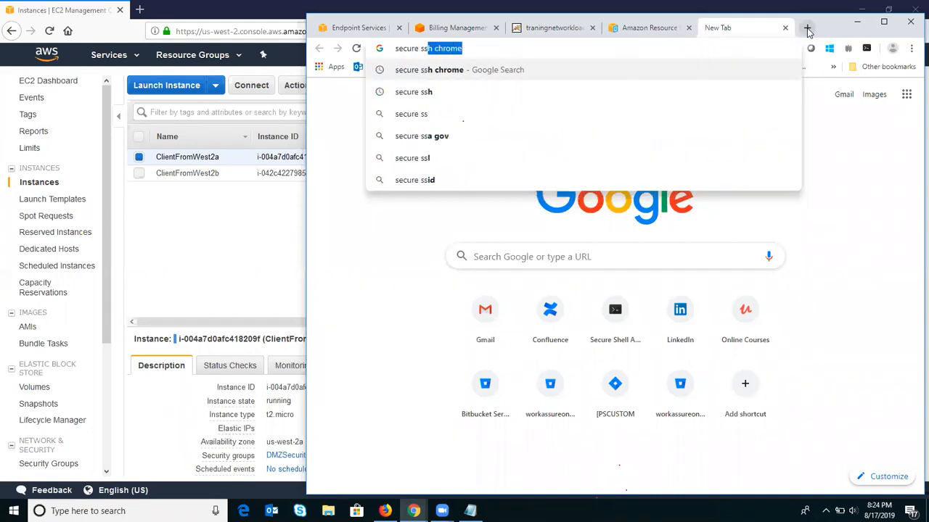
type("h chromw")
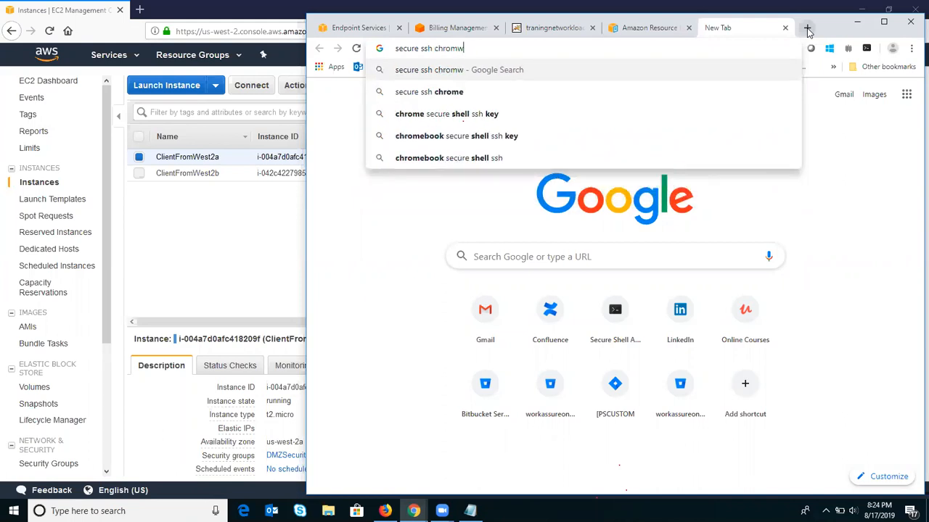
key("BackSpace")
type("e")
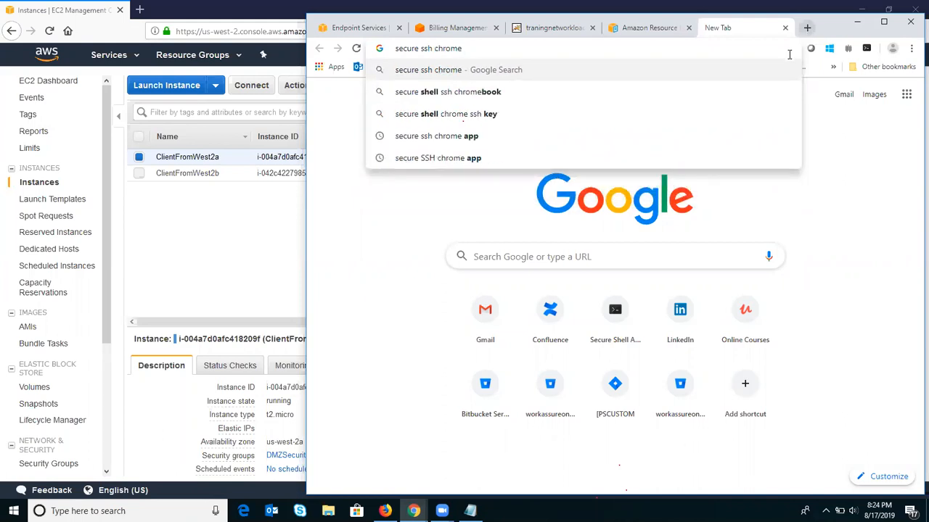
left_click(424, 73)
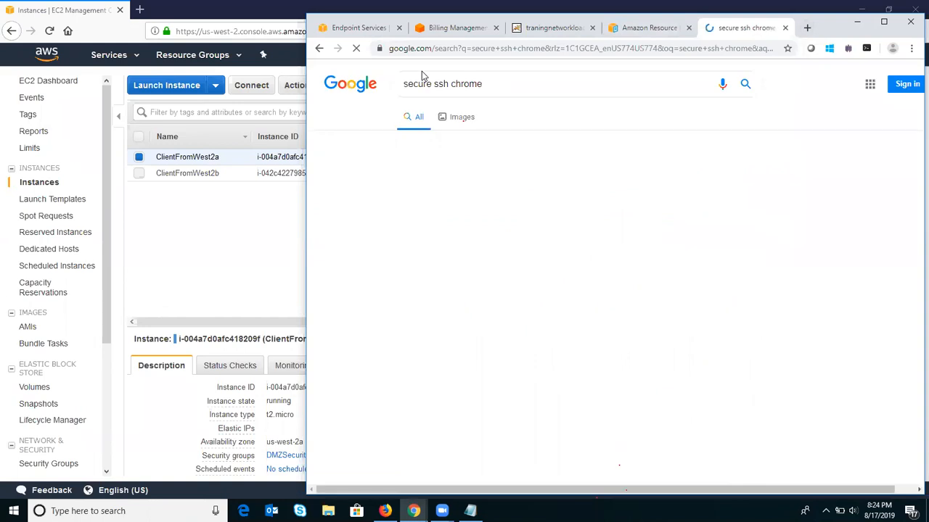
left_click(428, 167)
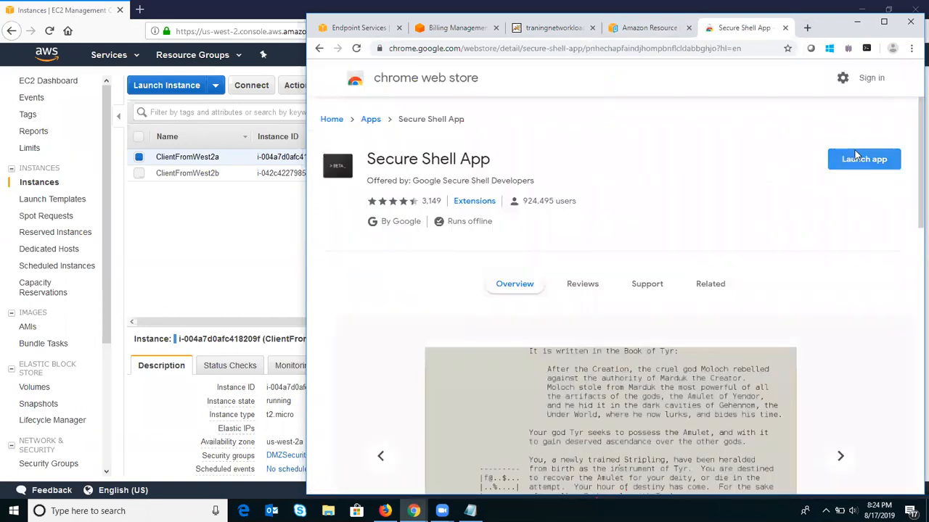
left_click(856, 157)
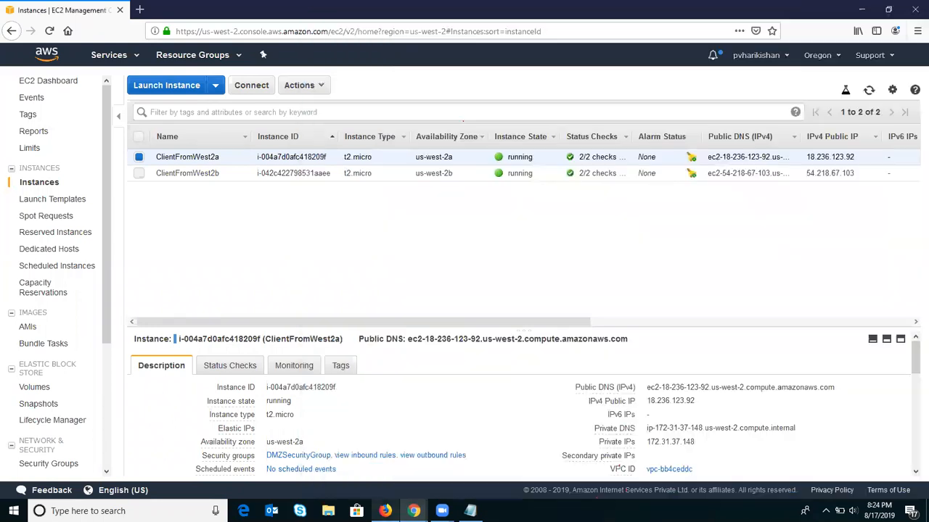
left_click(384, 511)
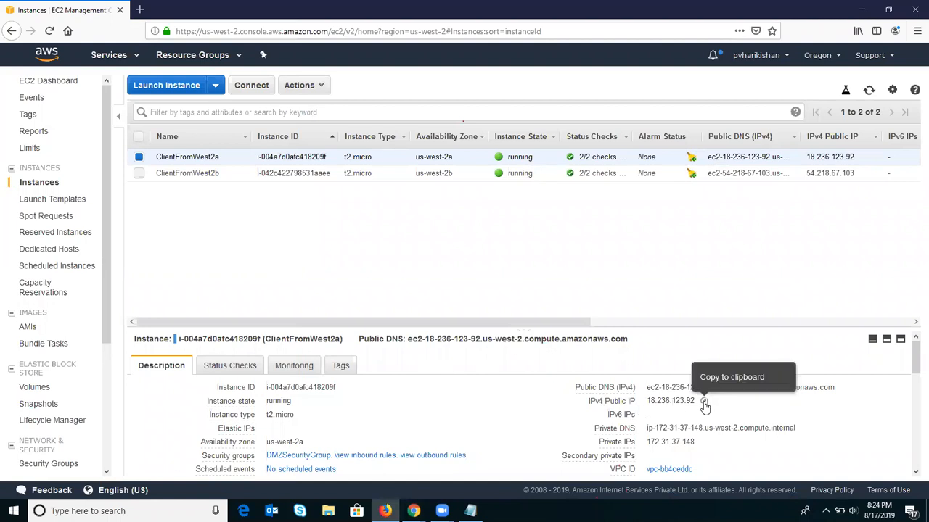
left_click(702, 404)
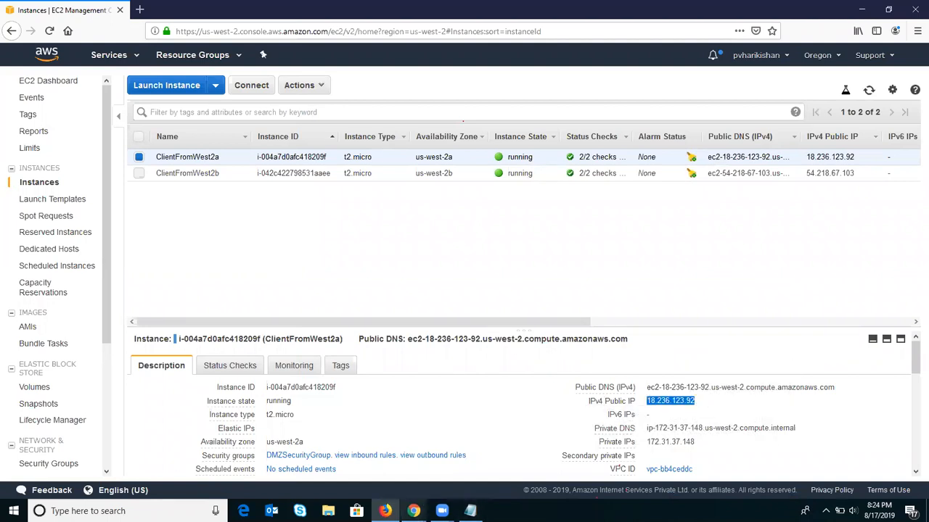
mouse_move(414, 510)
left_click(360, 453)
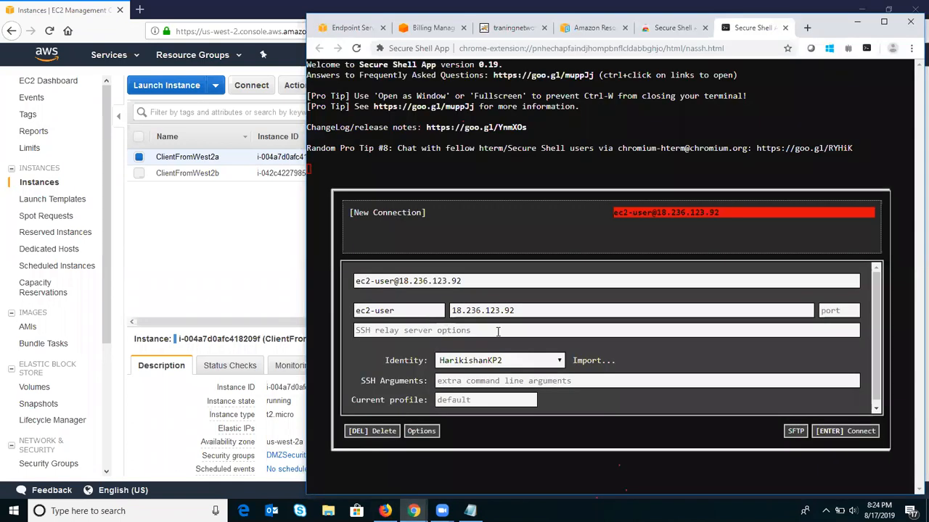
left_click(480, 281)
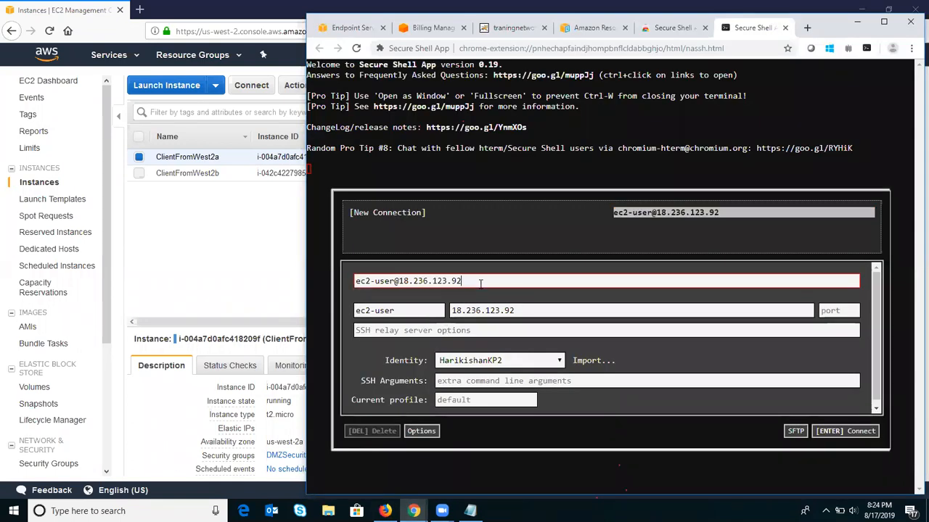
key("BackSpace")
key("BackSpace")
key("BackSpace")
key("BackSpace")
key("BackSpace")
key("BackSpace")
key("BackSpace")
key("BackSpace")
key("BackSpace")
key("ctrl+v")
left_click(828, 432)
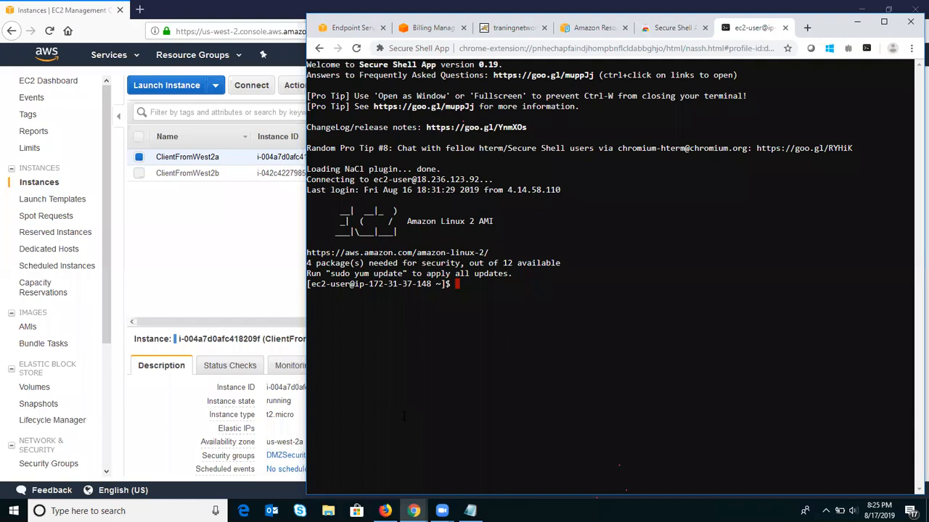
type("wget -qO - \"http://")
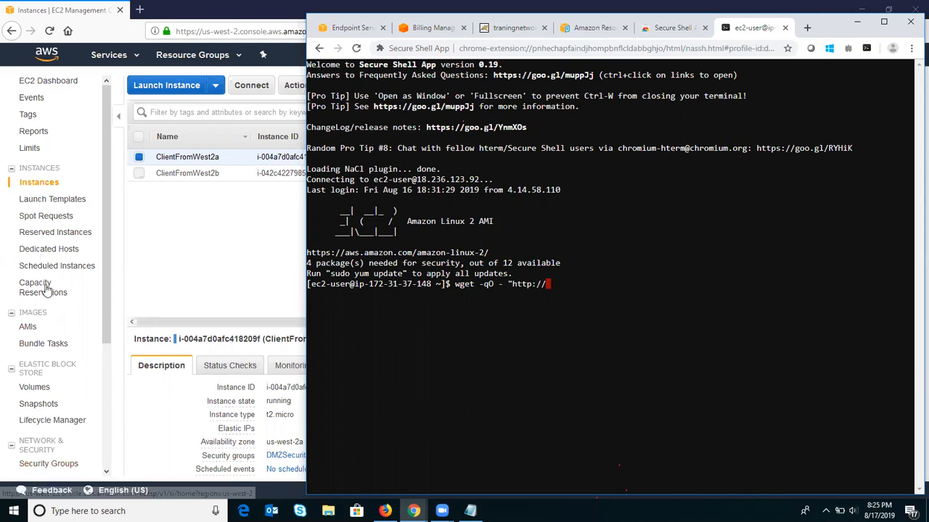
- Navigate the console to the VPC Endpoints list
left_click(104, 278)
scroll(104, 290, "down", 1)
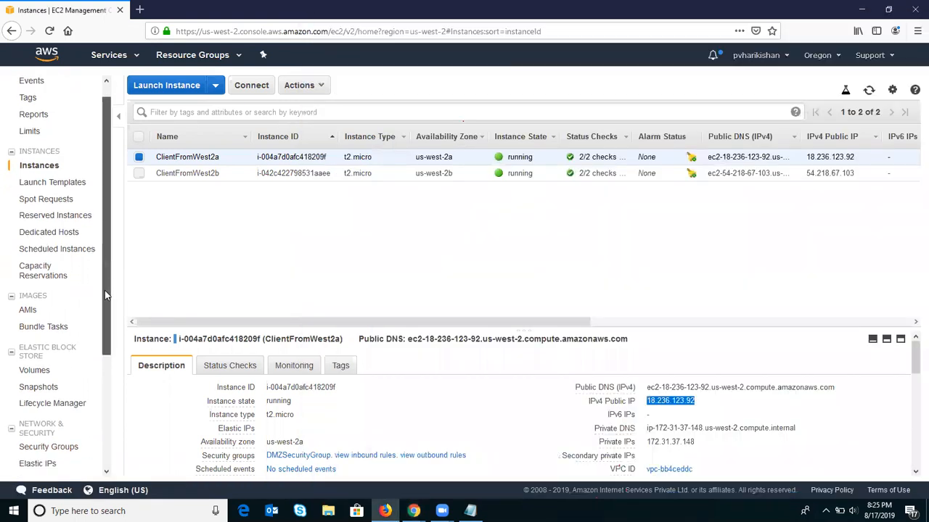
scroll(96, 162, "up", 1)
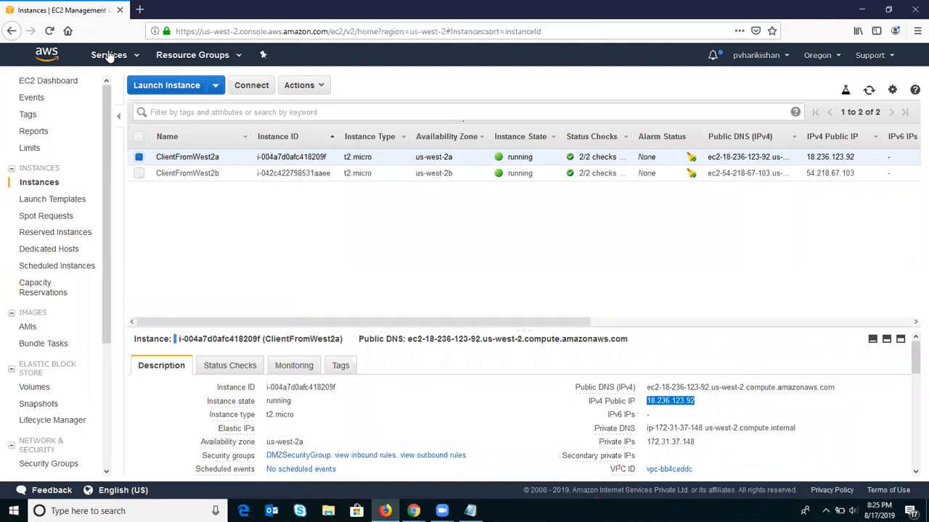
left_click(107, 55)
left_click(38, 131)
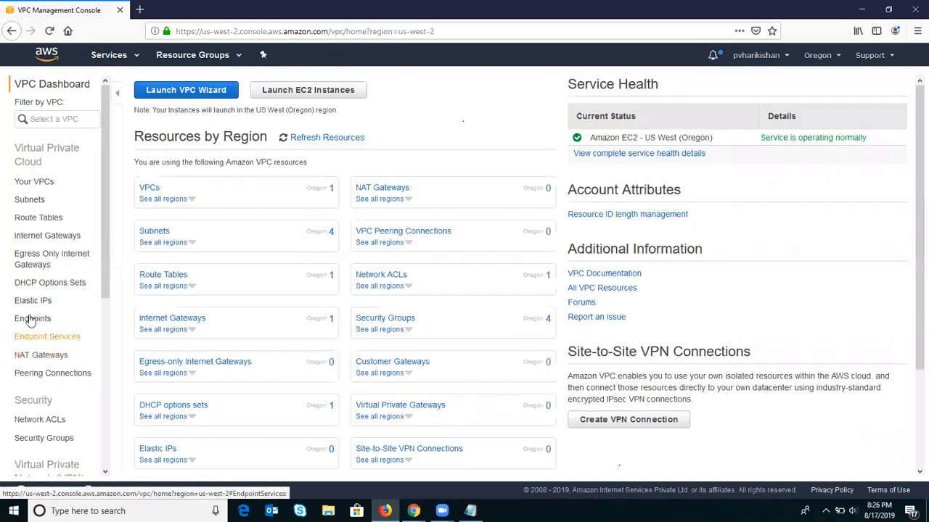
left_click(27, 321)
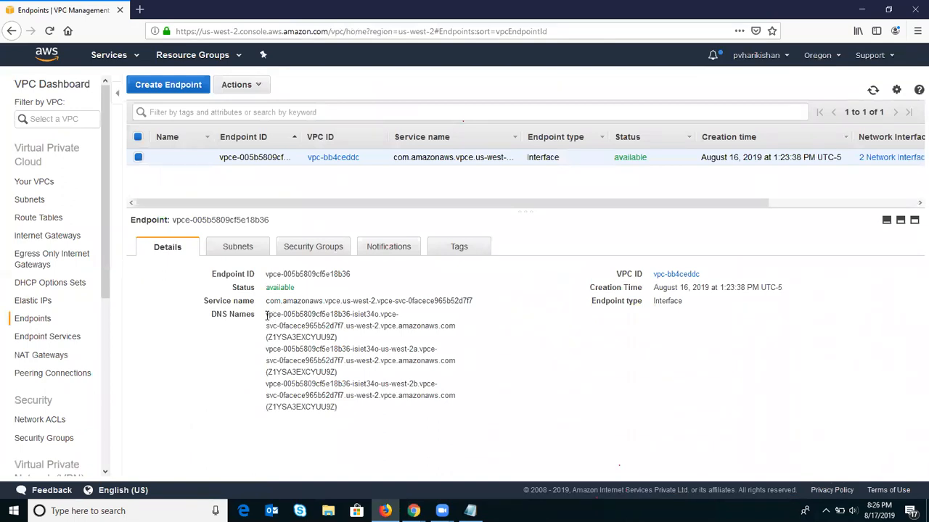
- Copy the endpoint's first DNS name and switch back to the Secure Shell terminal
left_click_drag(266, 314, 457, 330)
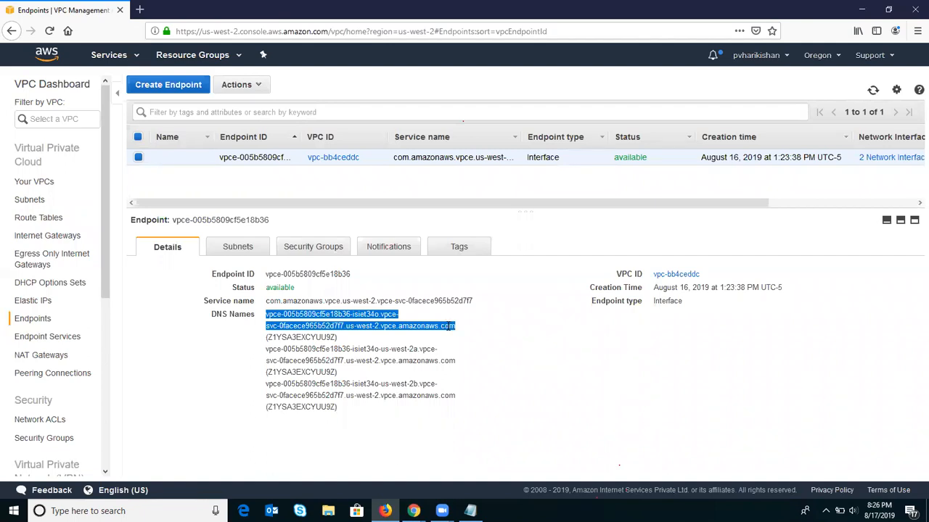
right_click(450, 320)
left_click(468, 419)
left_click(414, 511)
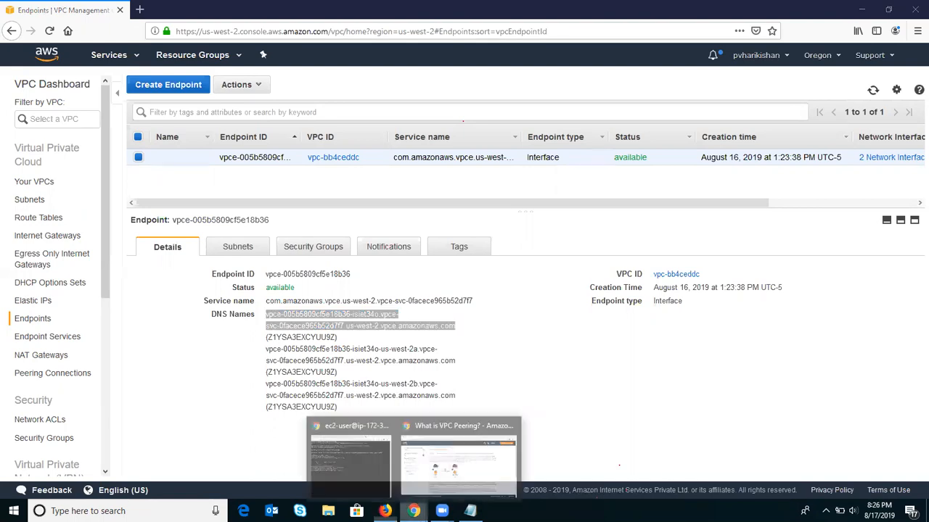
left_click(363, 475)
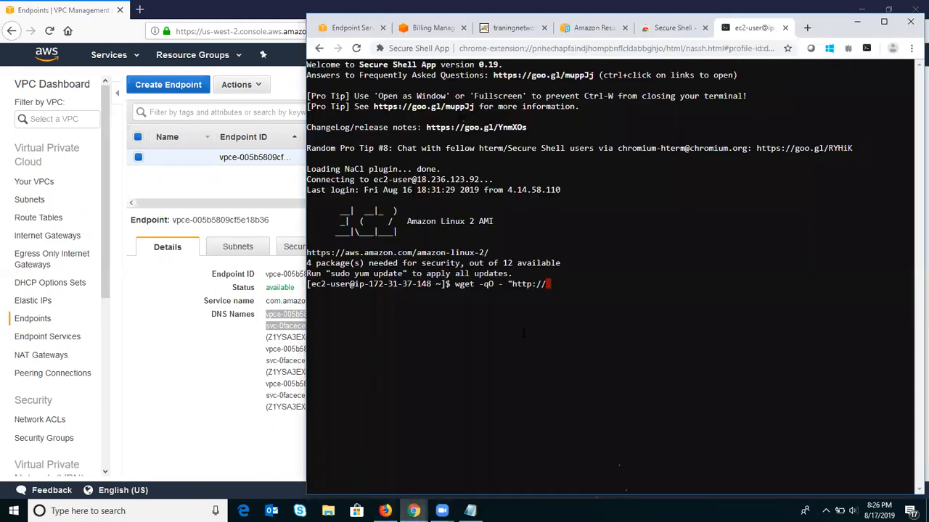
- Complete and run wget to the endpoint DNS name's :8080/calc/add?num1=60&num2=40, getting 100
key("ctrl+shift+v")
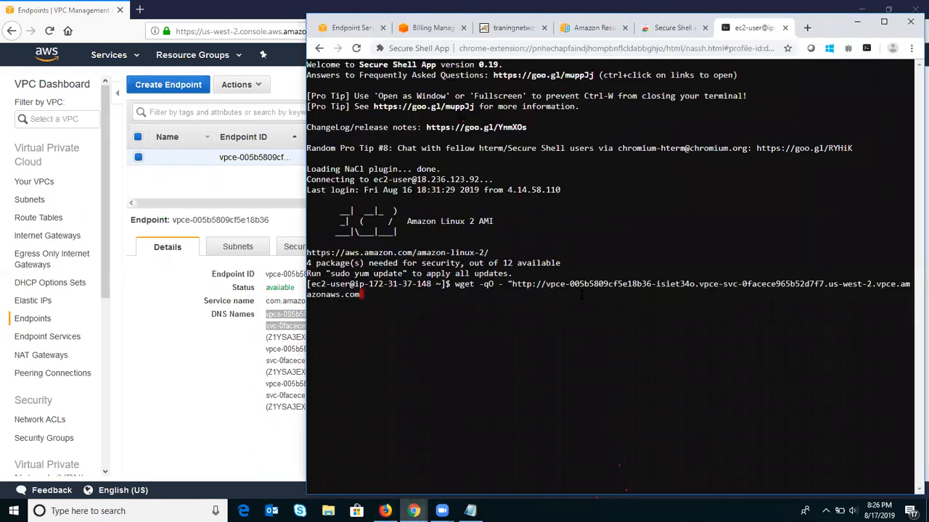
type(":8")
left_click(883, 22)
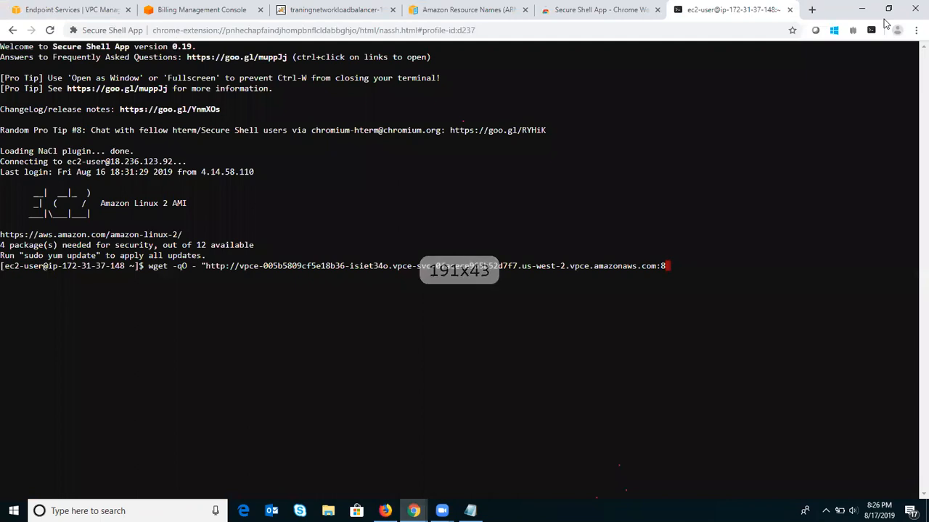
type("080/")
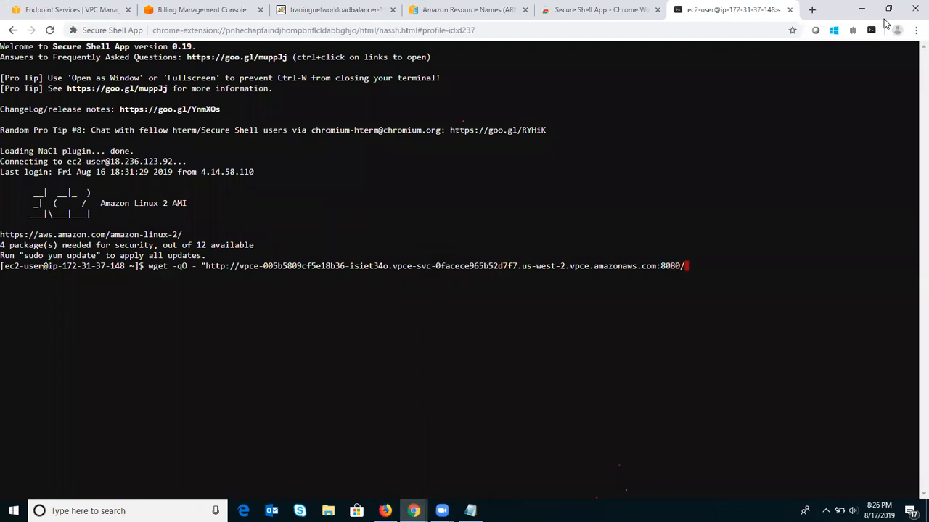
type("calc/add?num1=60")
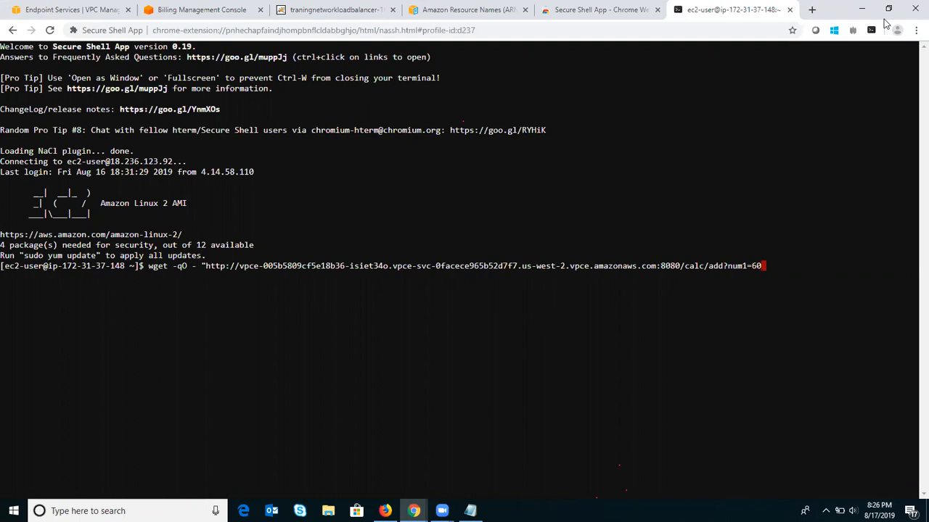
type("&num2=40\"")
key("Return")
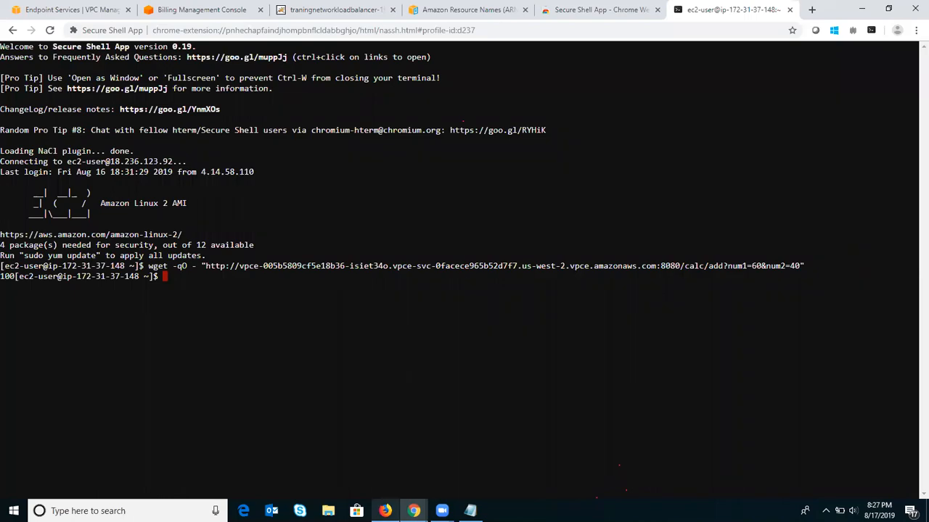
left_click(384, 511)
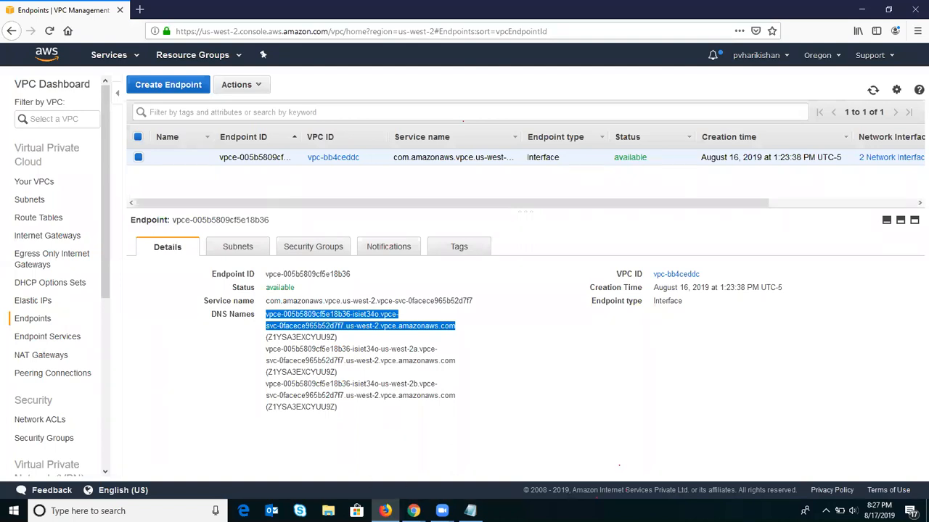
- Bring the VPC Endpoints page showing vpce-005b5809cf5e18b36 and its DNS names back in front
mouse_move(470, 511)
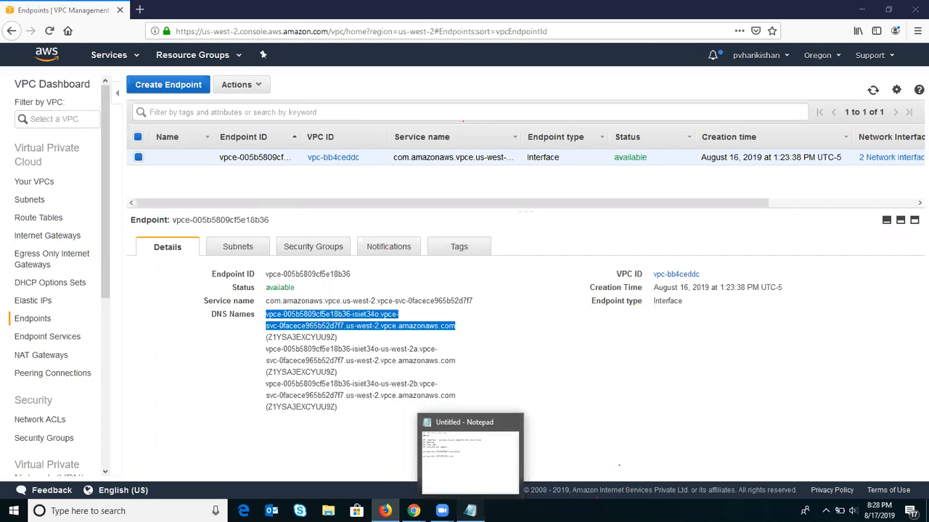
- Bring the Untitled - Notepad agenda notes forward over the console
left_click(470, 454)
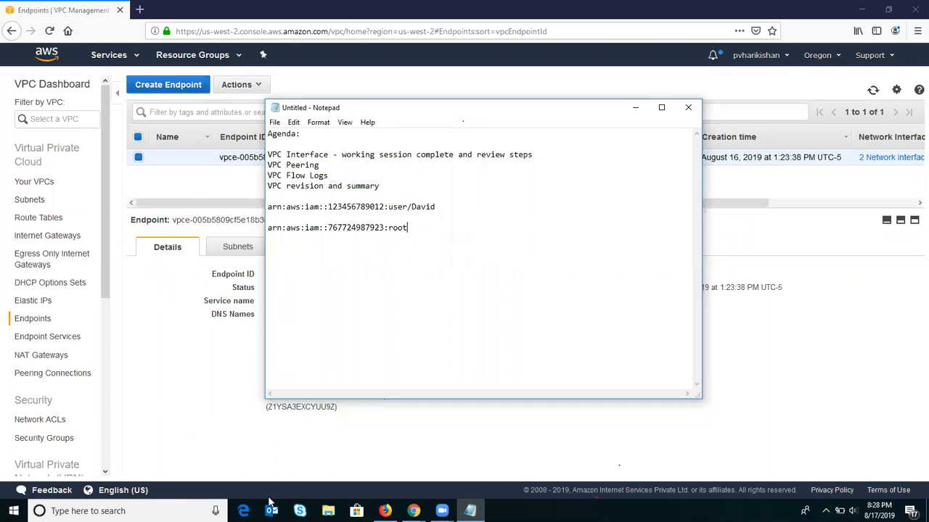
- Bring the 'What is VPC Peering?' page forward and scroll down to Inter-Region VPC Peering
mouse_move(414, 511)
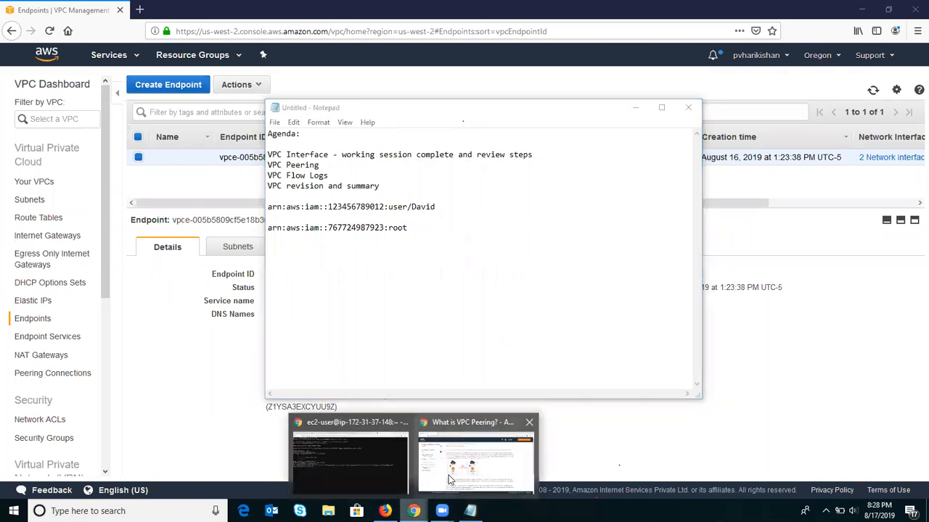
left_click(452, 480)
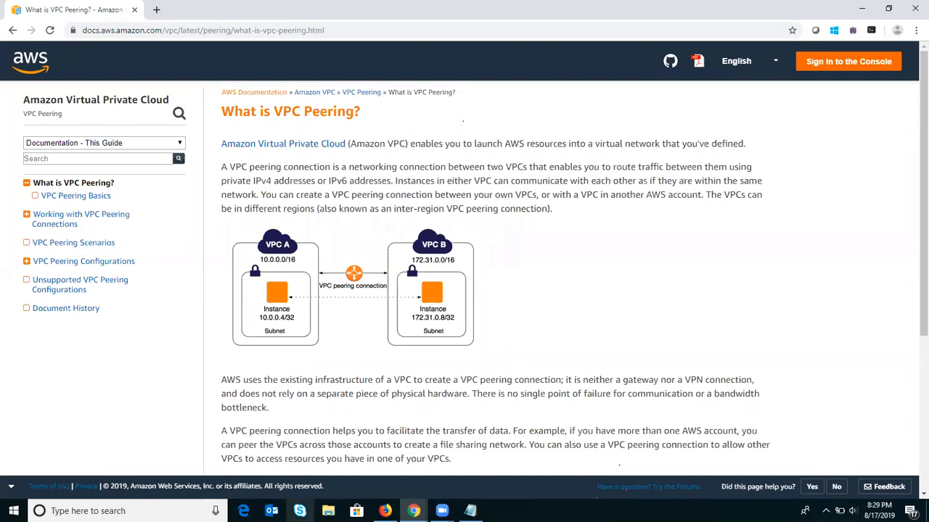
mouse_move(413, 511)
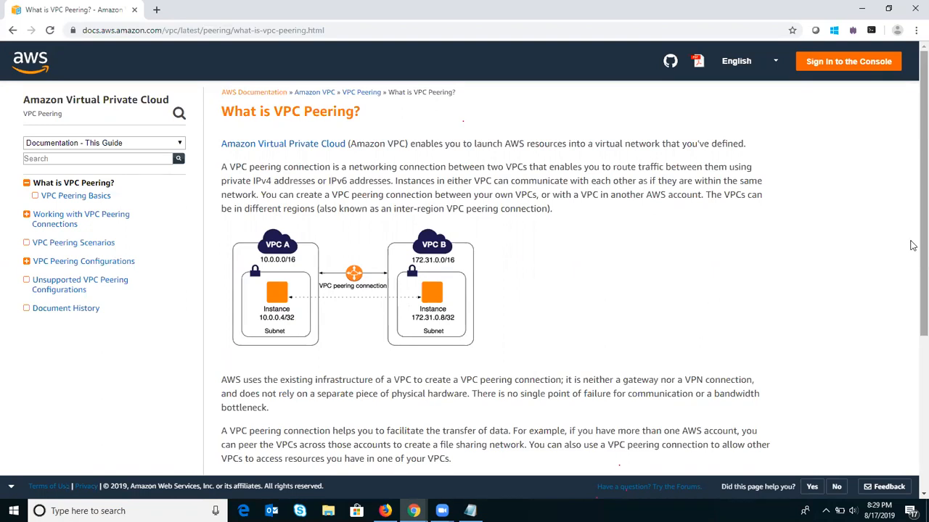
left_click_drag(913, 245, 912, 374)
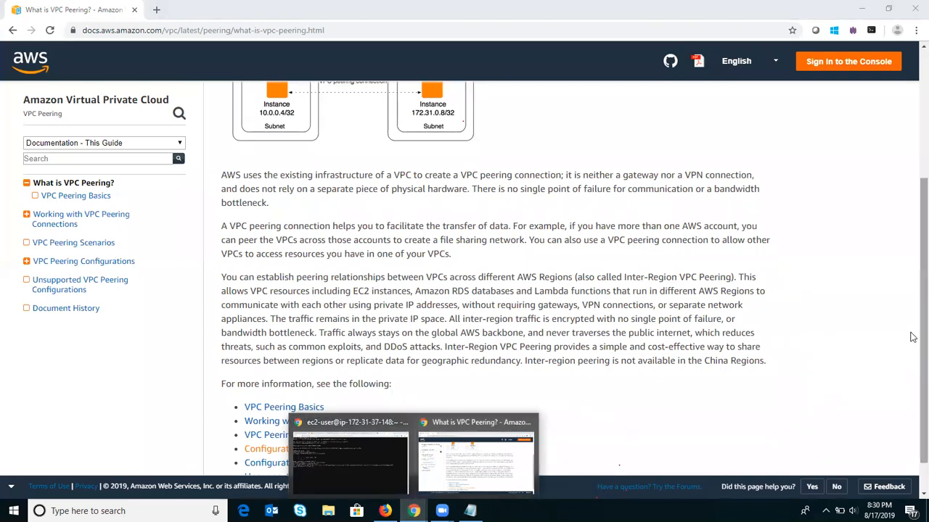
- Open 'Configurations with Routes to an Entire CIDR Block' and read down to One VPC Peered with Two VPCs
left_click(48, 268)
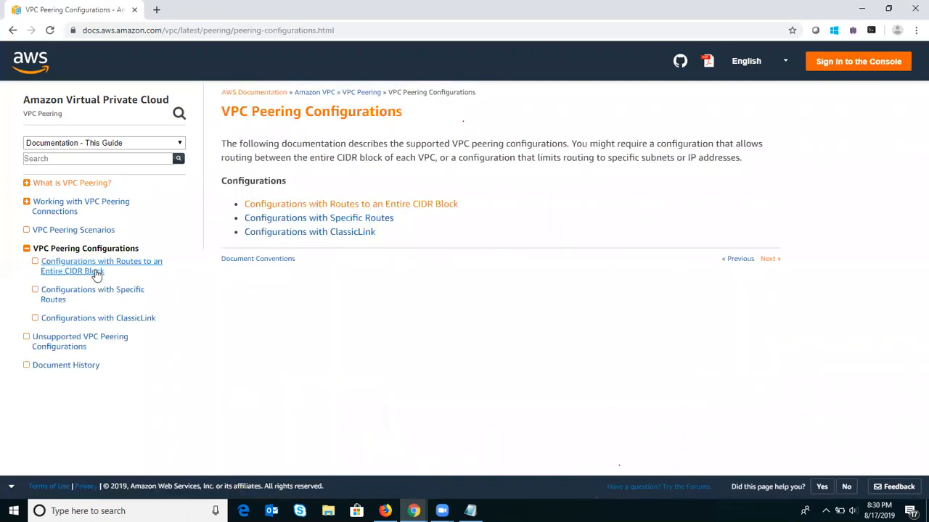
left_click(91, 270)
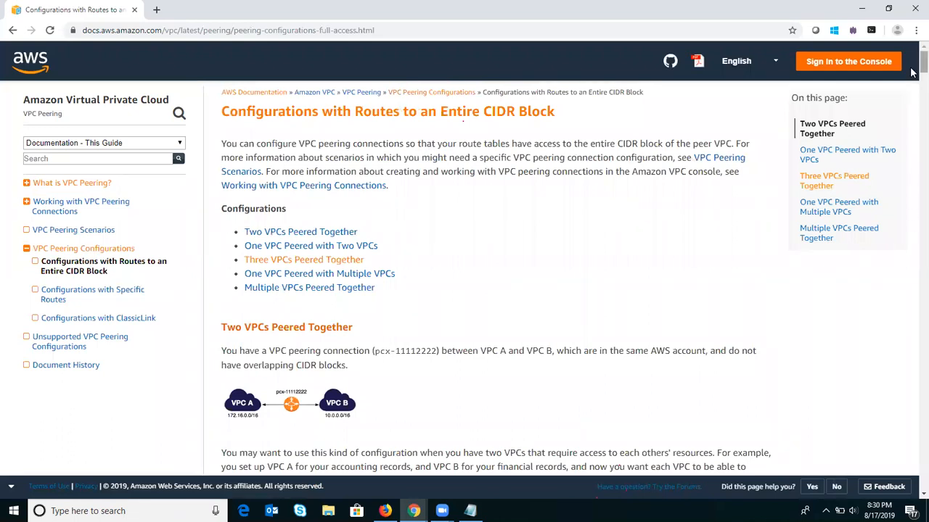
scroll(912, 72, "down", 3)
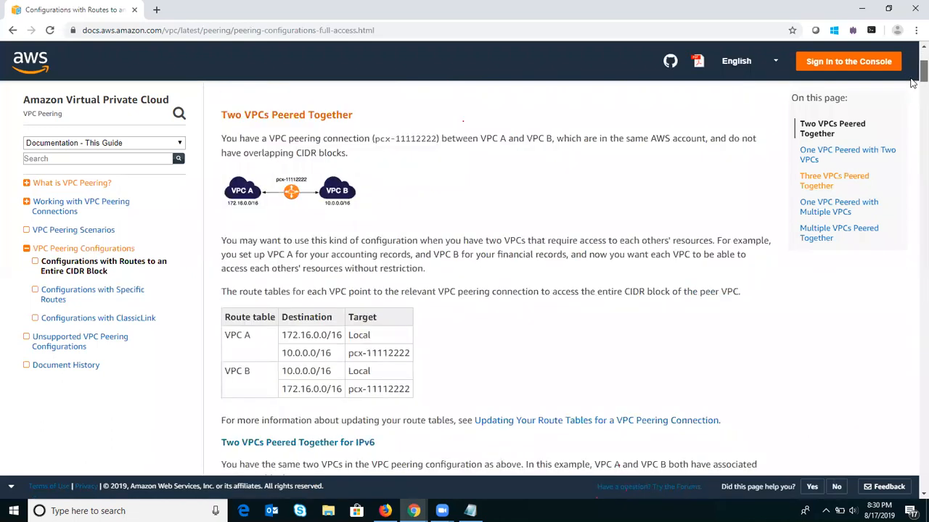
scroll(913, 84, "down", 1)
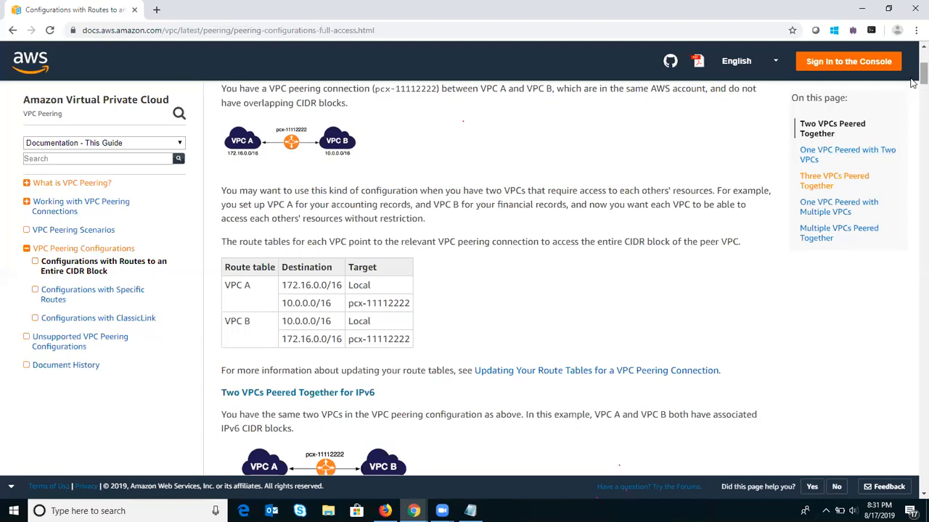
scroll(913, 84, "down", 3)
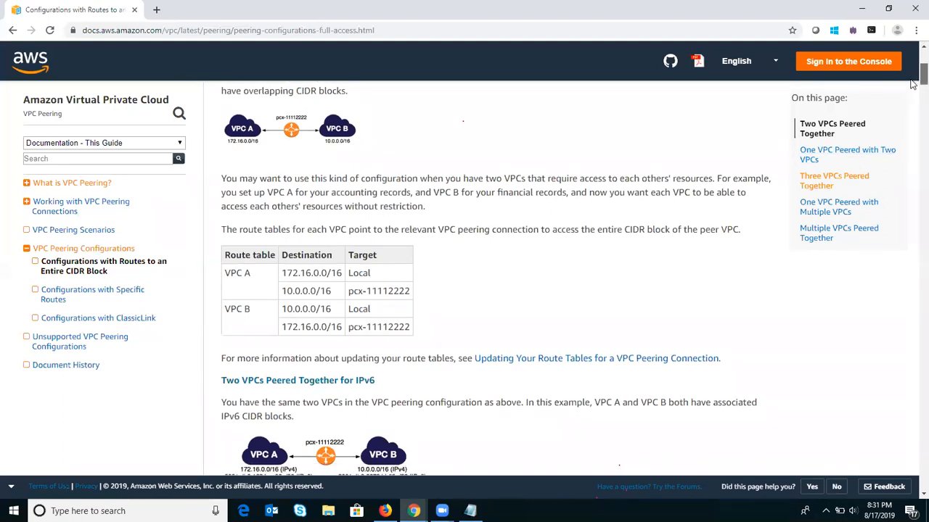
scroll(912, 85, "down", 2)
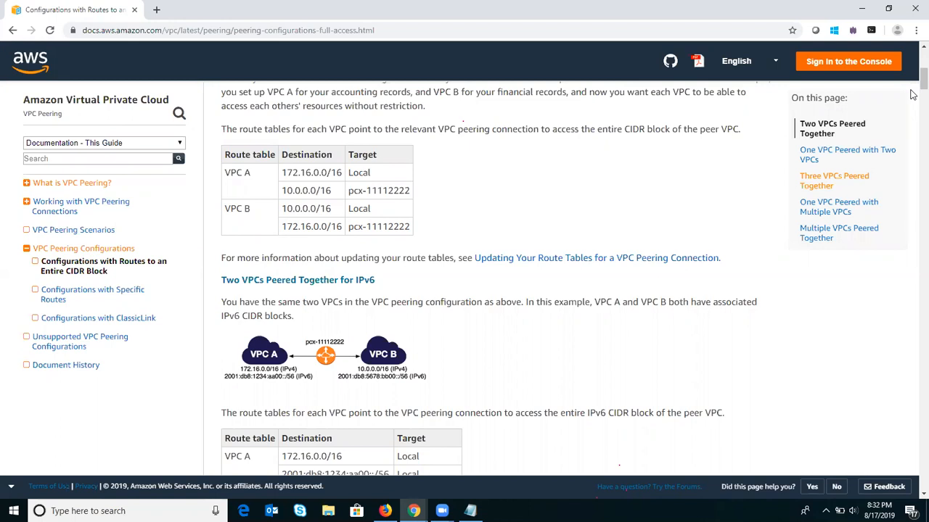
scroll(913, 102, "down", 5)
scroll(913, 108, "down", 7)
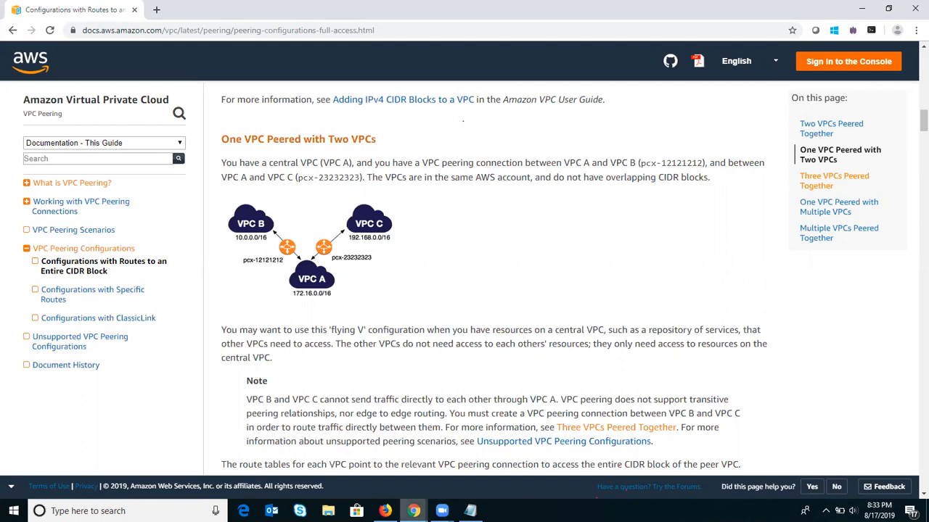
- In the VPC console, show the routes of the Main Route Table Training VPC
mouse_move(414, 511)
left_click(365, 480)
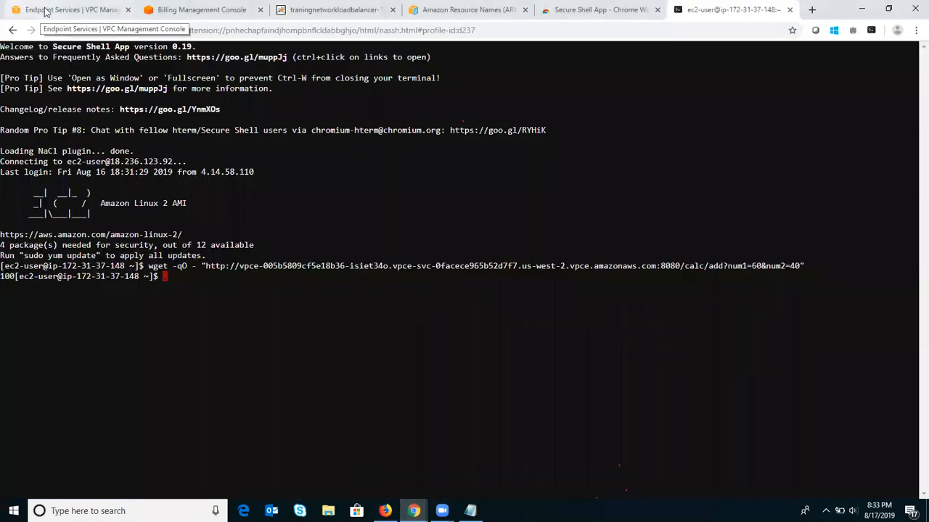
left_click(32, 10)
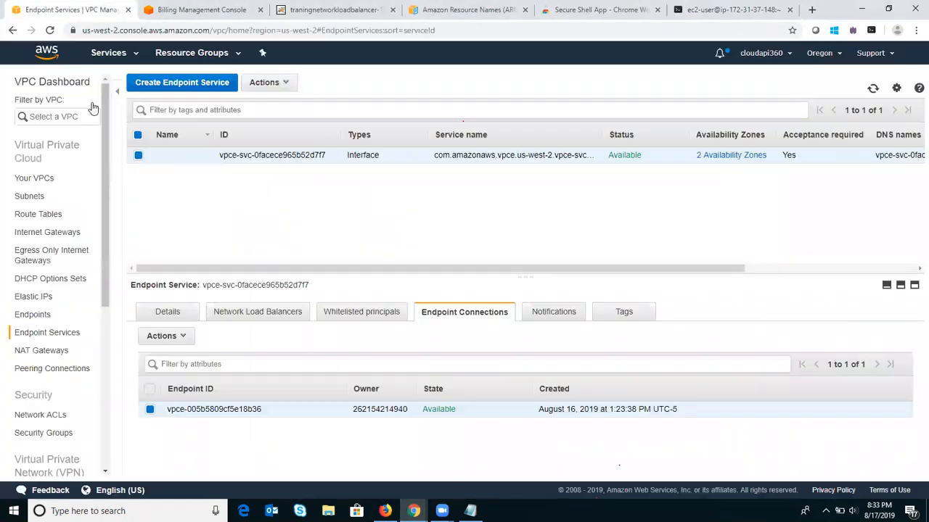
left_click(31, 217)
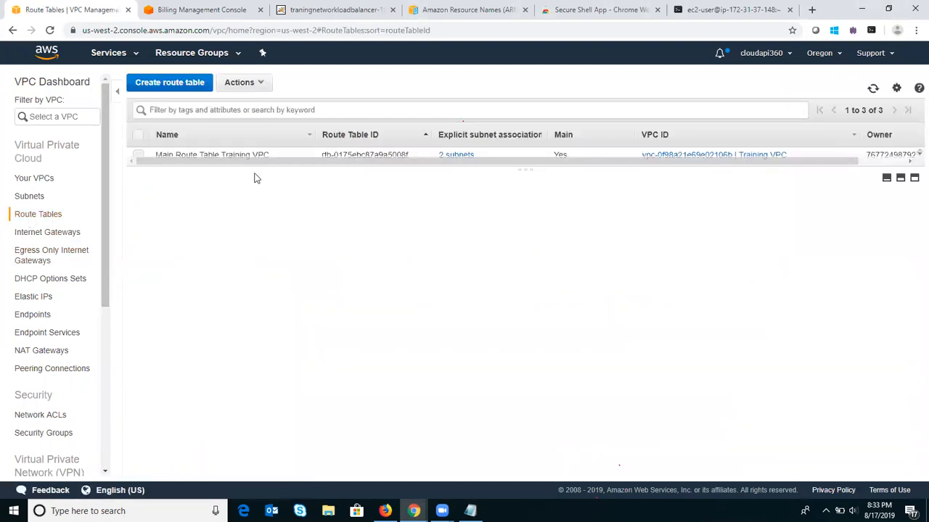
left_click_drag(282, 169, 273, 300)
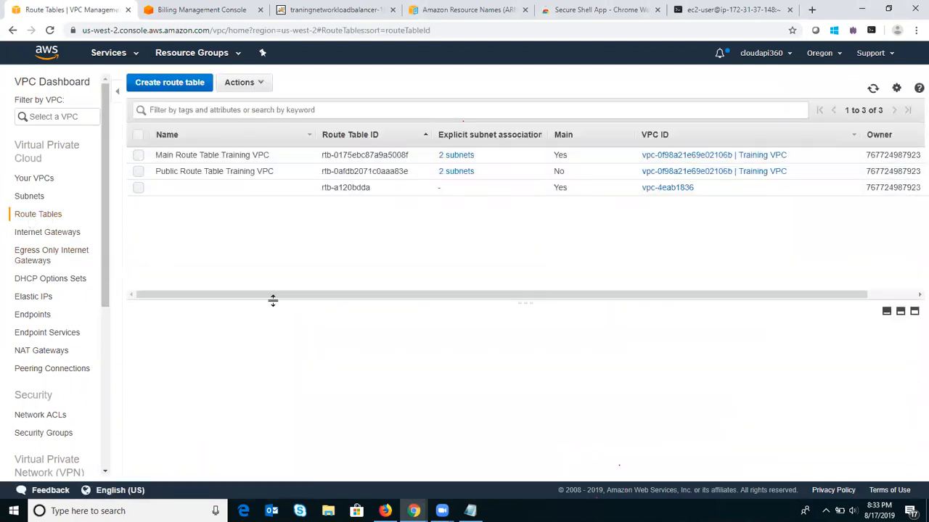
left_click(201, 153)
left_click(237, 340)
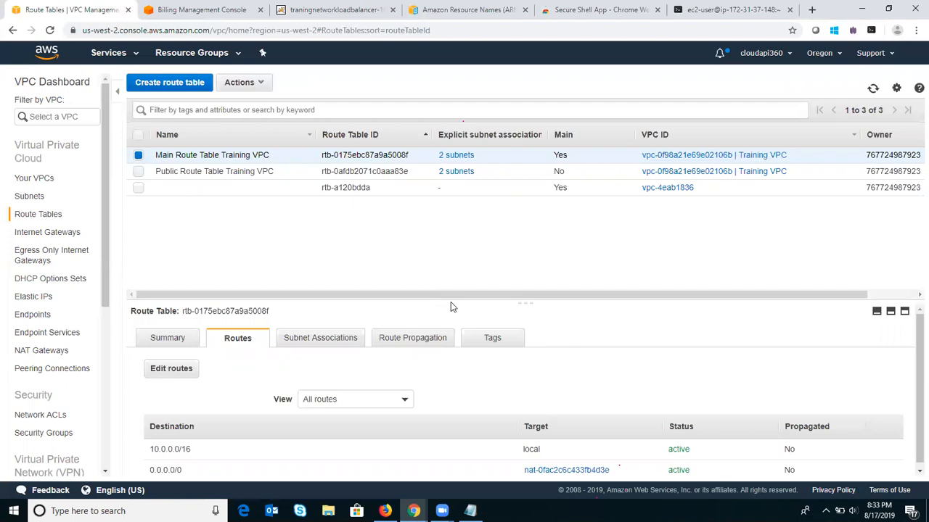
left_click_drag(451, 302, 449, 249)
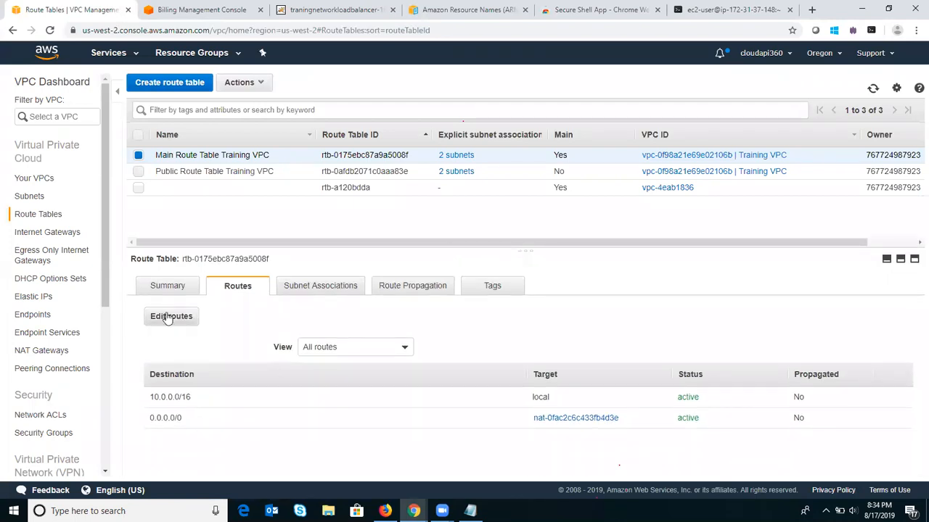
- Add a 10.0.0.0/16 route targeting internet gateway igw-081e2a52066aef463 and save the routes
left_click(168, 319)
left_click(43, 218)
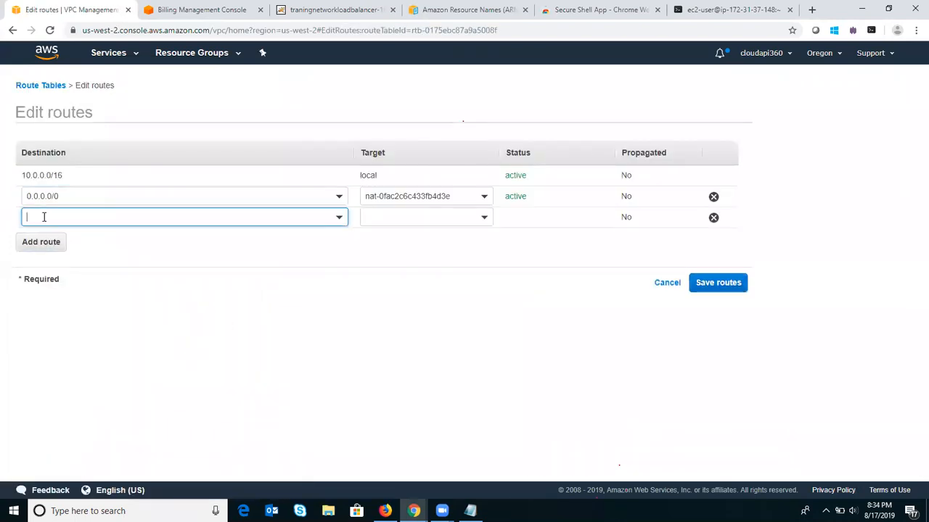
type("10")
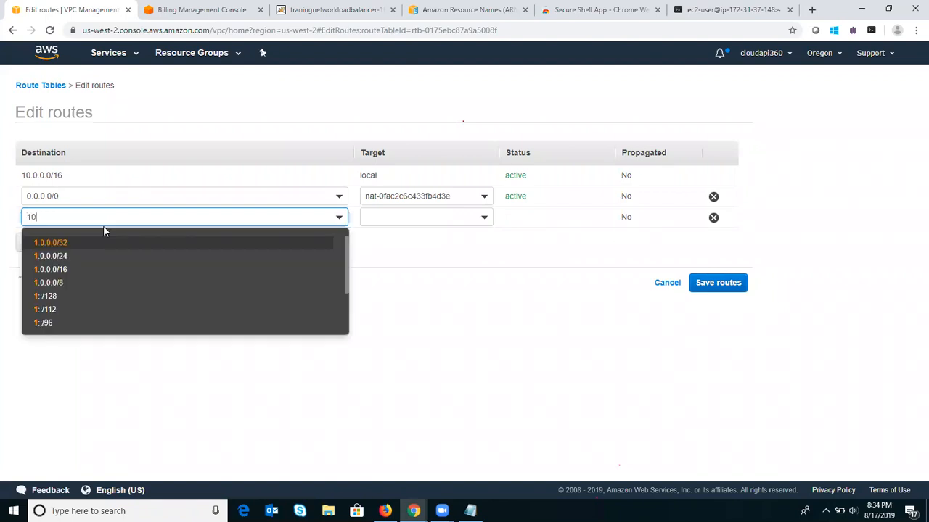
type(".0.")
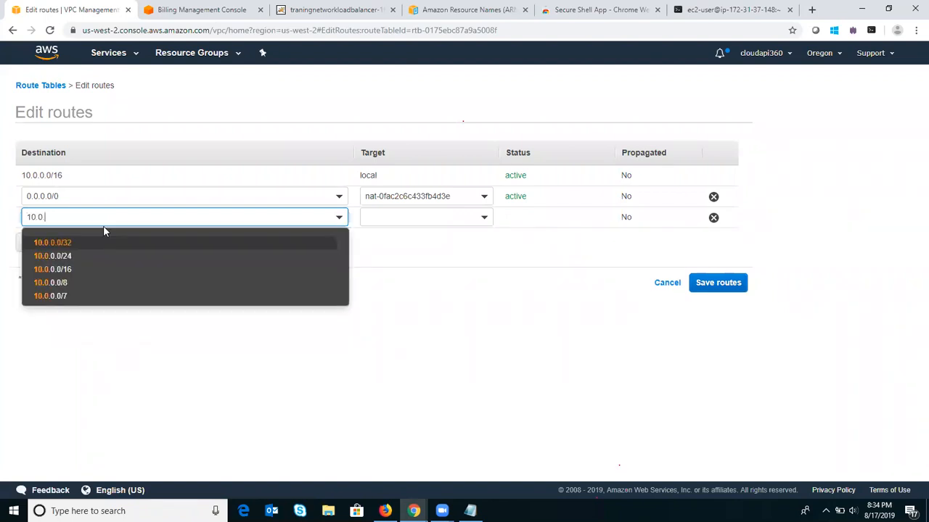
type("0.0/16")
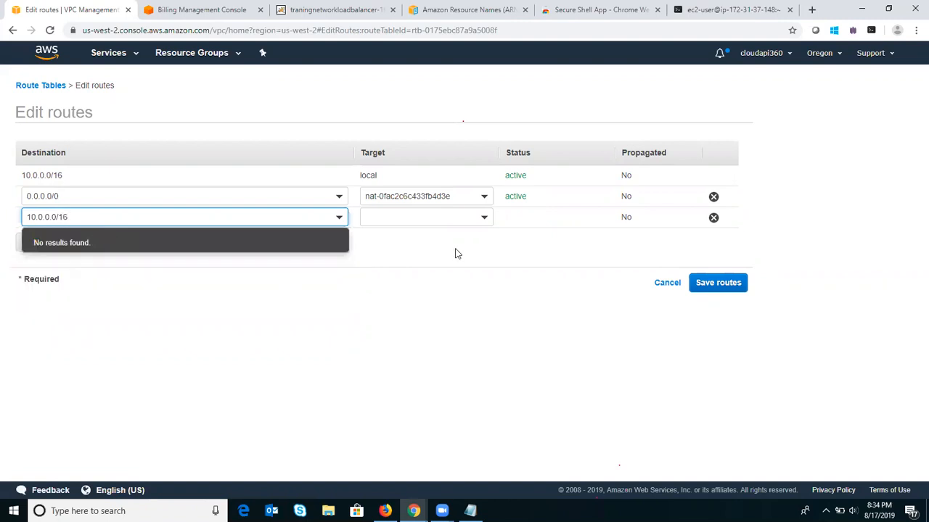
left_click(455, 219)
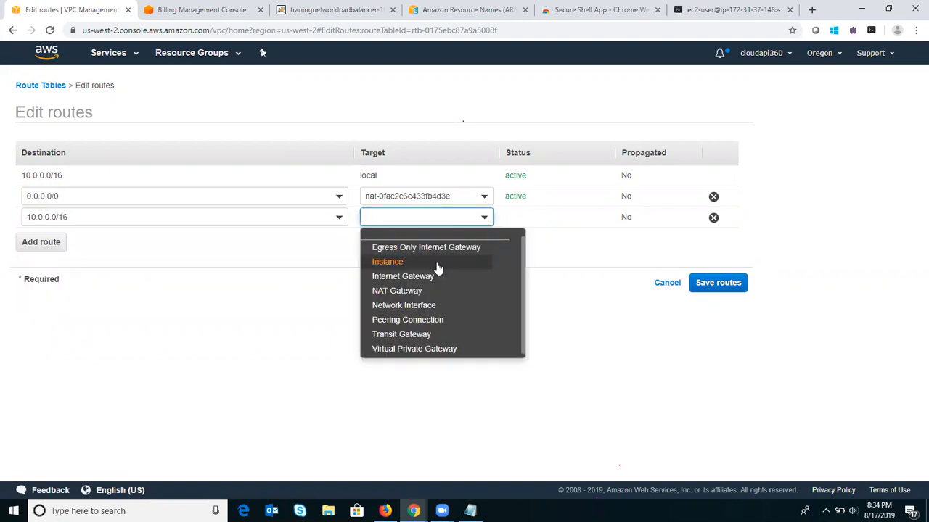
left_click(375, 277)
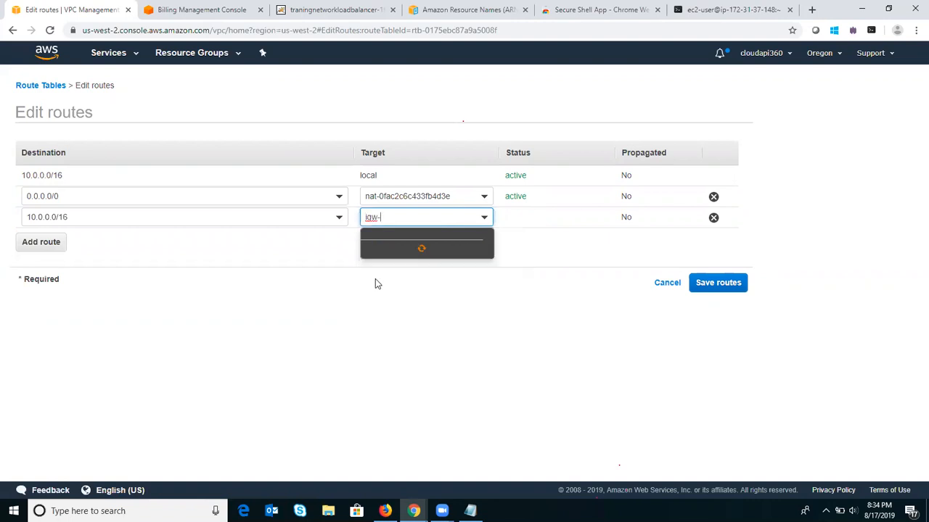
left_click(501, 249)
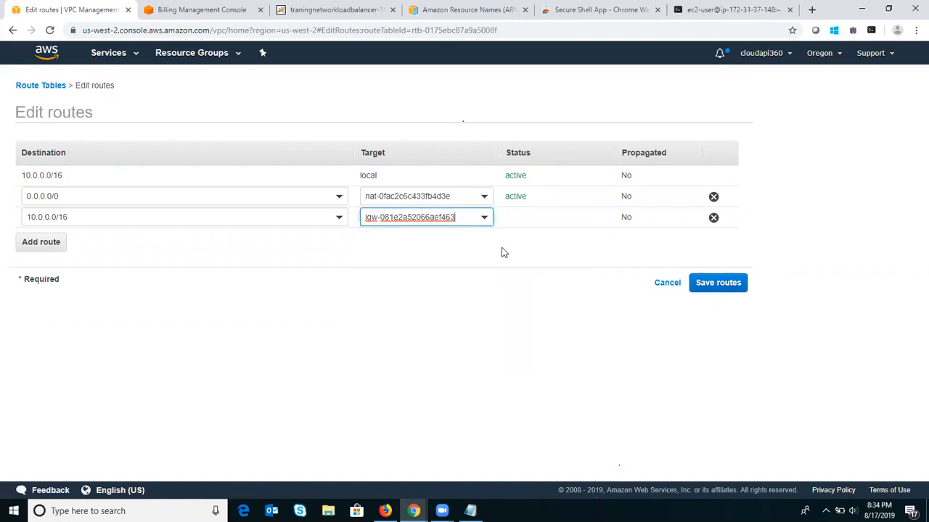
left_click(697, 283)
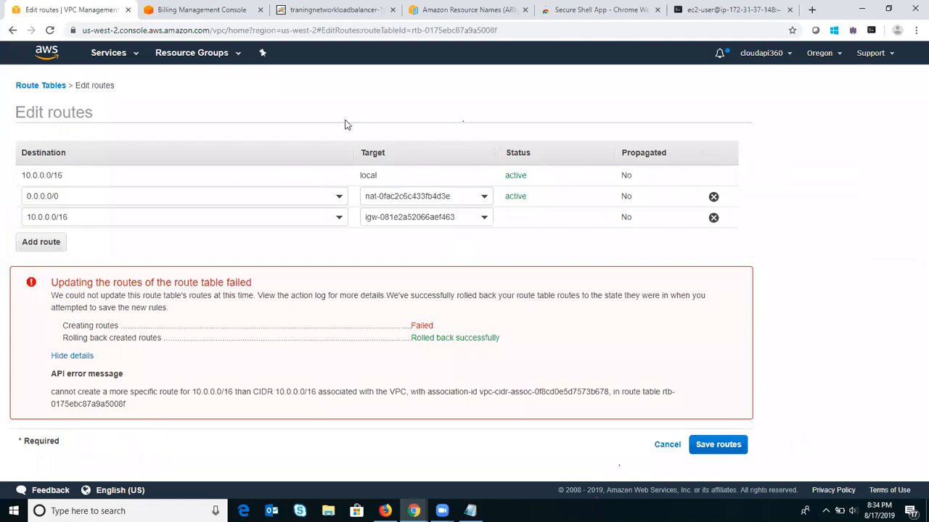
- Return to the peering docs and view the VPC A/VPC B multiple-CIDR route tables using pcx-11112222
mouse_move(413, 511)
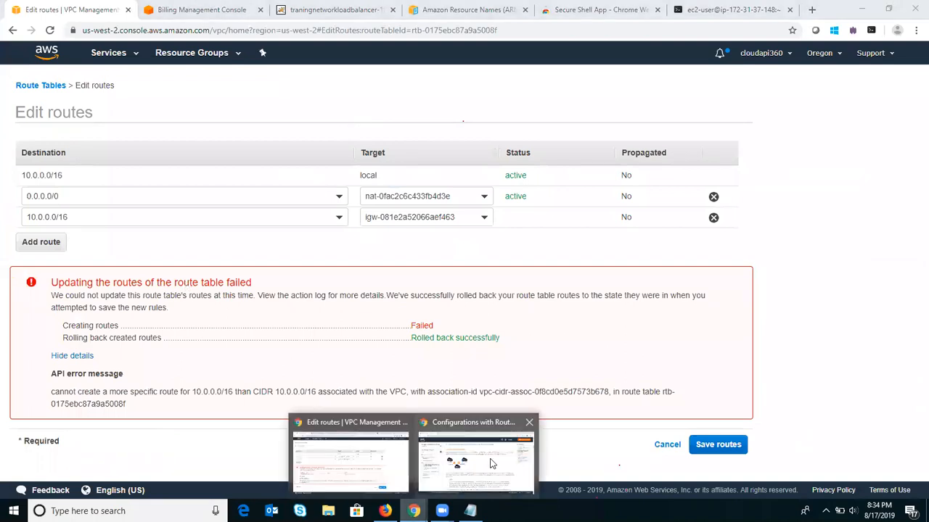
left_click(490, 463)
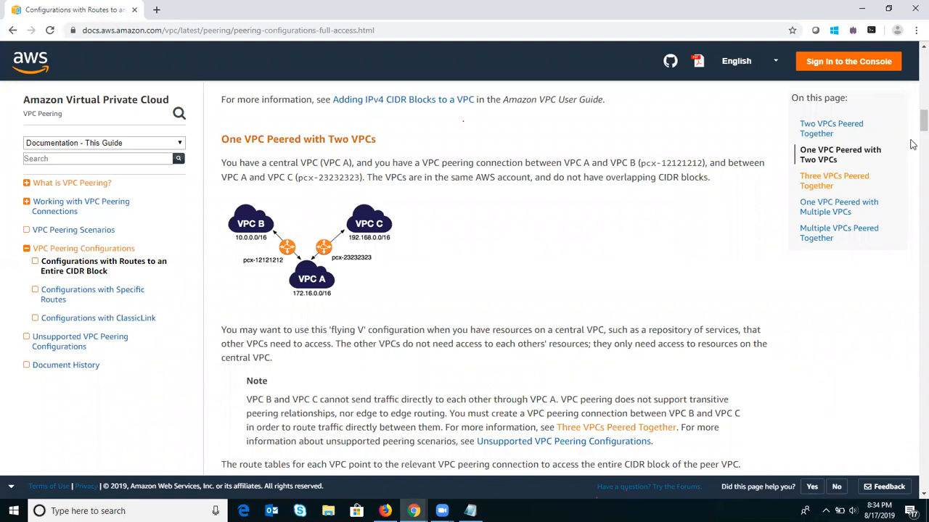
left_click_drag(913, 128, 913, 140)
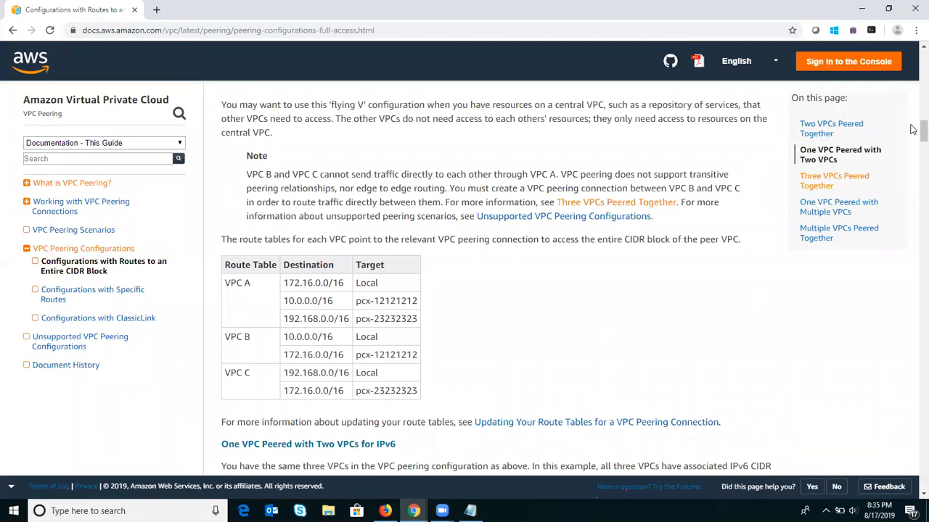
left_click_drag(923, 127, 912, 109)
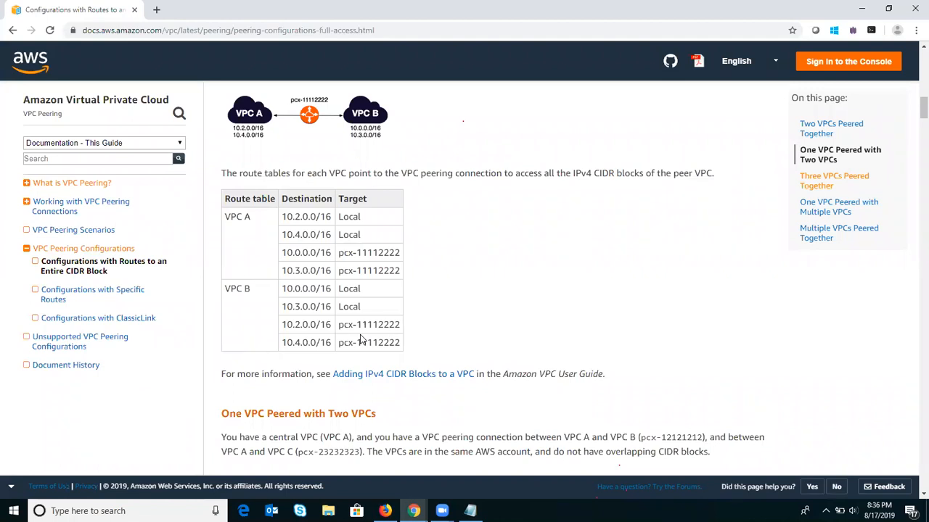
mouse_move(385, 511)
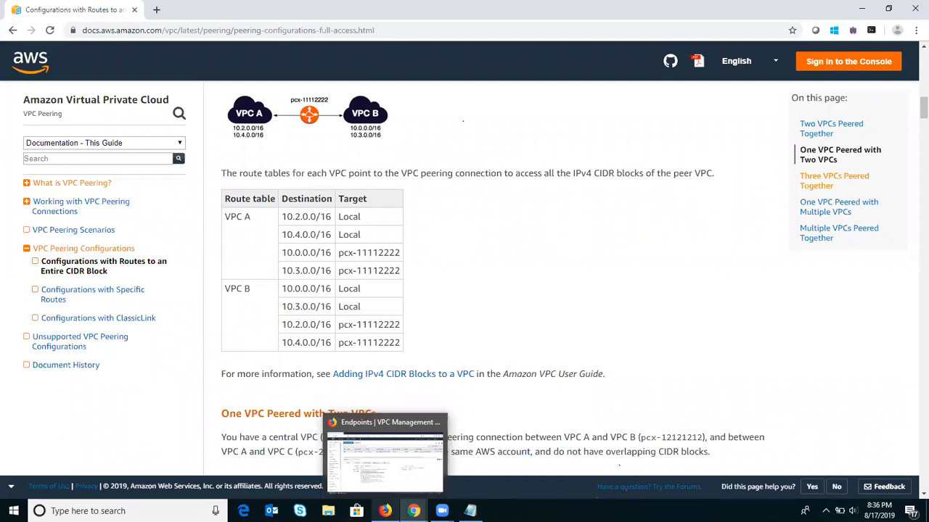
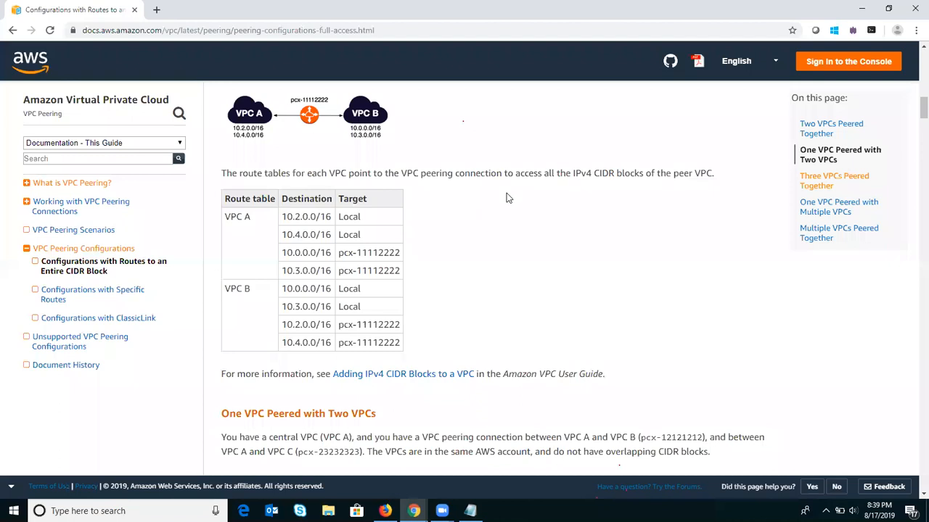
- Switch back to the Edit routes console window showing the failed 10.0.0.0/16 route update
mouse_move(414, 510)
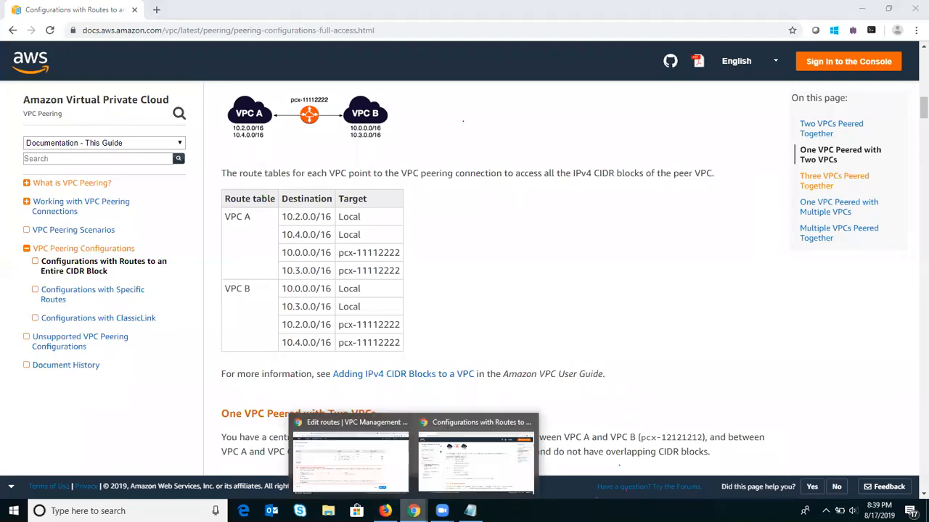
left_click(352, 458)
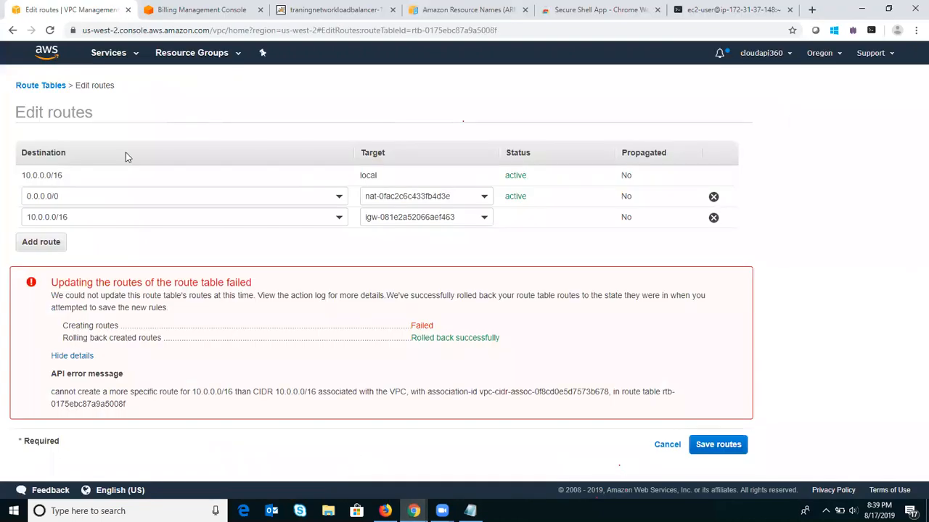
- Open the Services menu above the Edit routes page
left_click(113, 55)
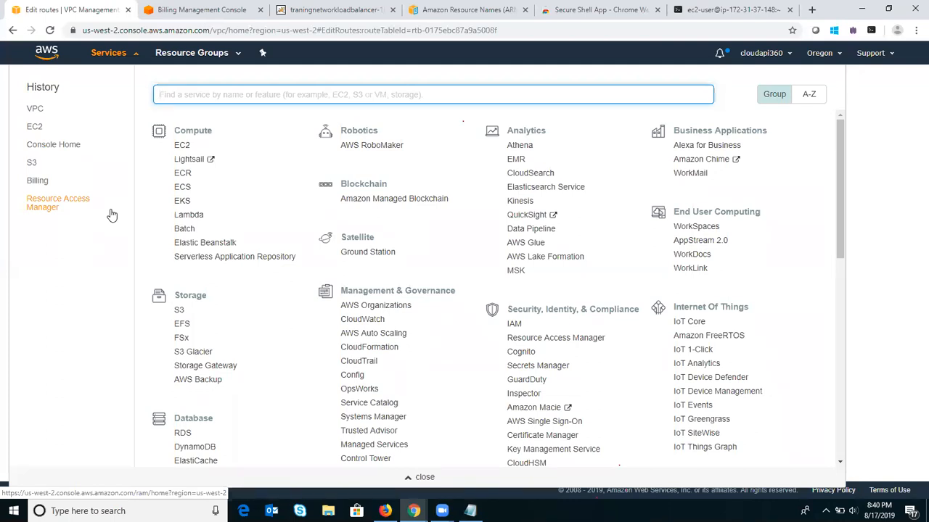
- Go to Your VPCs in the VPC console, select Training VPC and view its Actions list
left_click(35, 109)
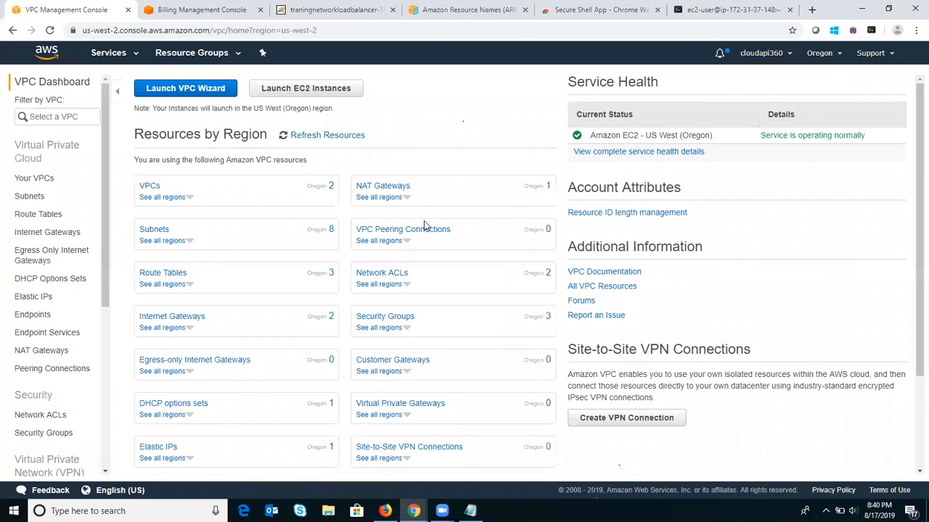
left_click(147, 186)
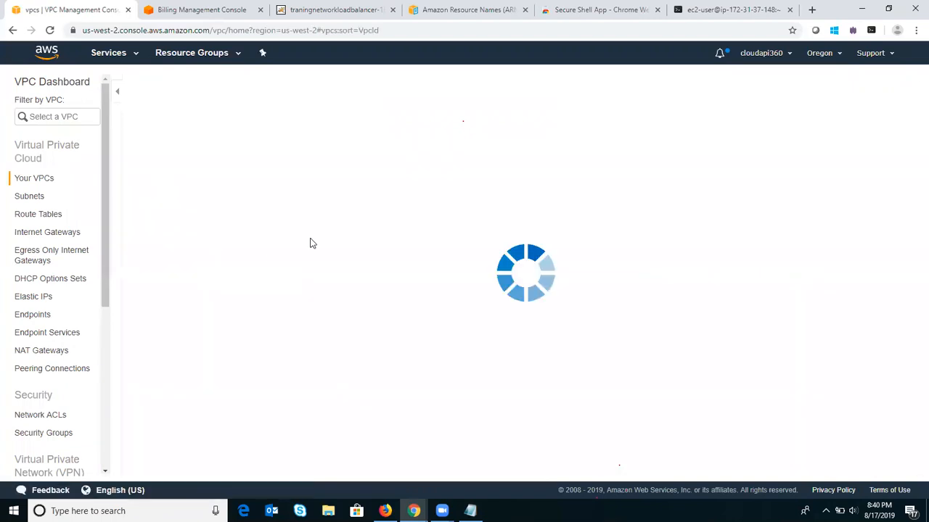
left_click(138, 157)
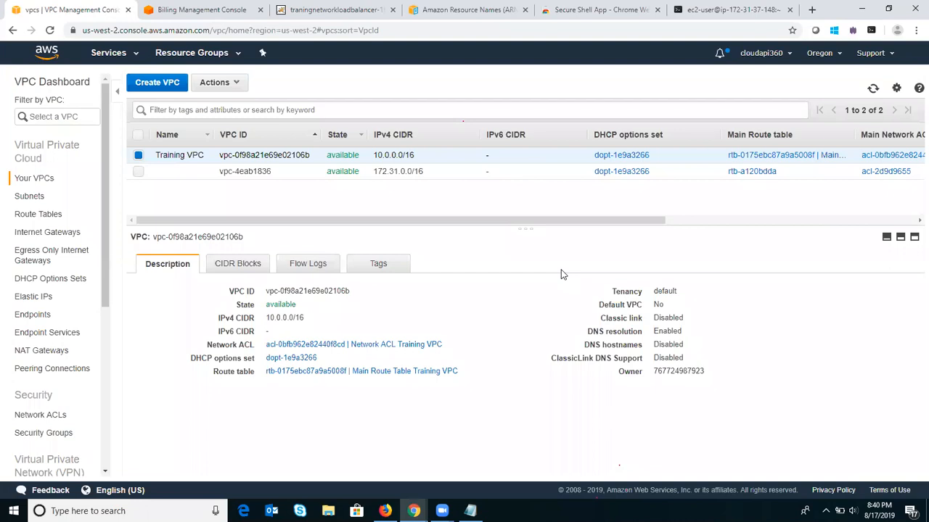
left_click(233, 84)
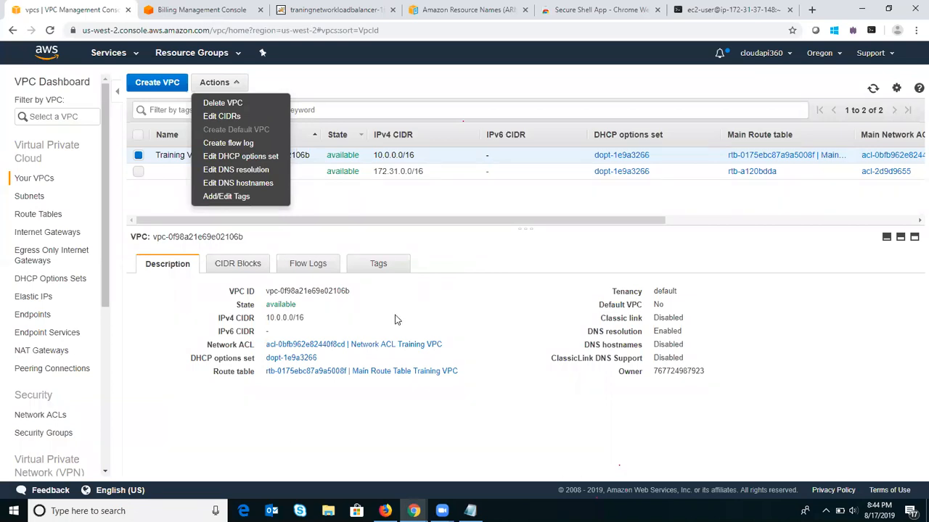
- Dismiss the Actions list and show the eight subnets, including Public and Private Subnets 1 and 2
left_click(324, 436)
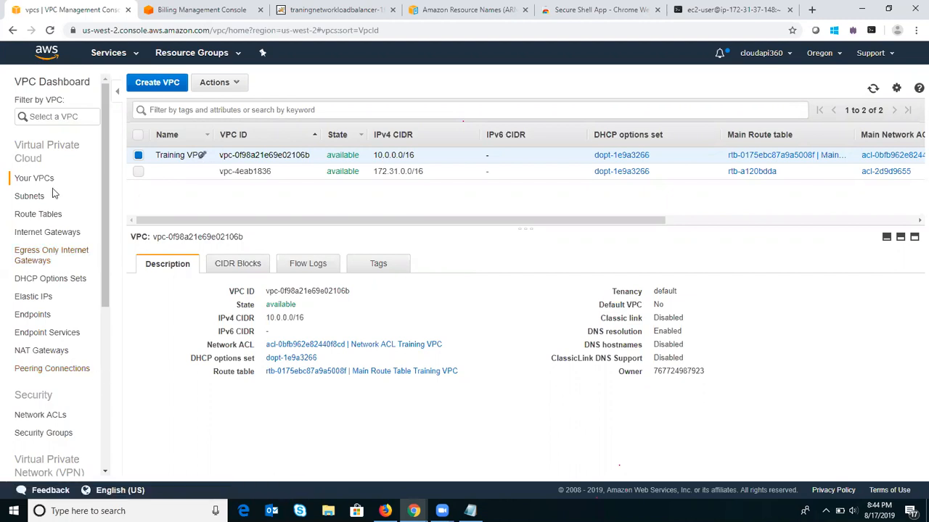
left_click(29, 195)
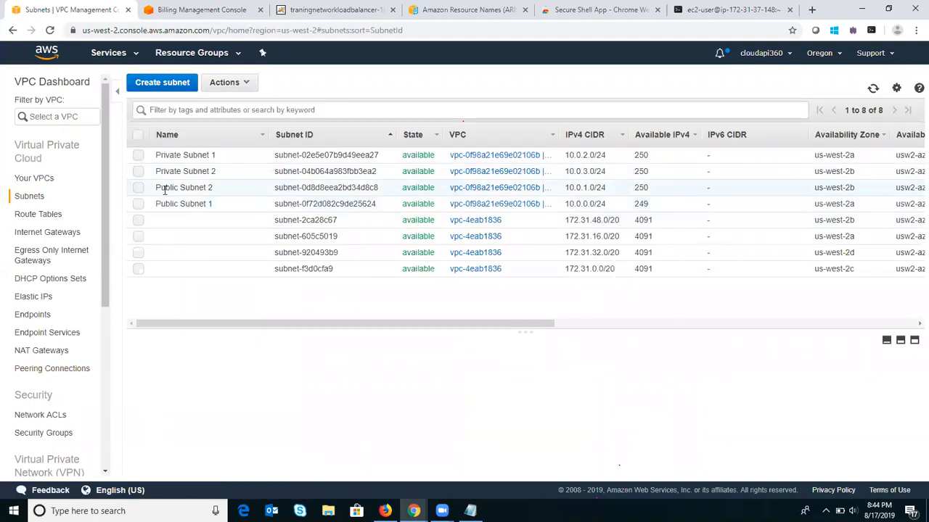
left_click(162, 84)
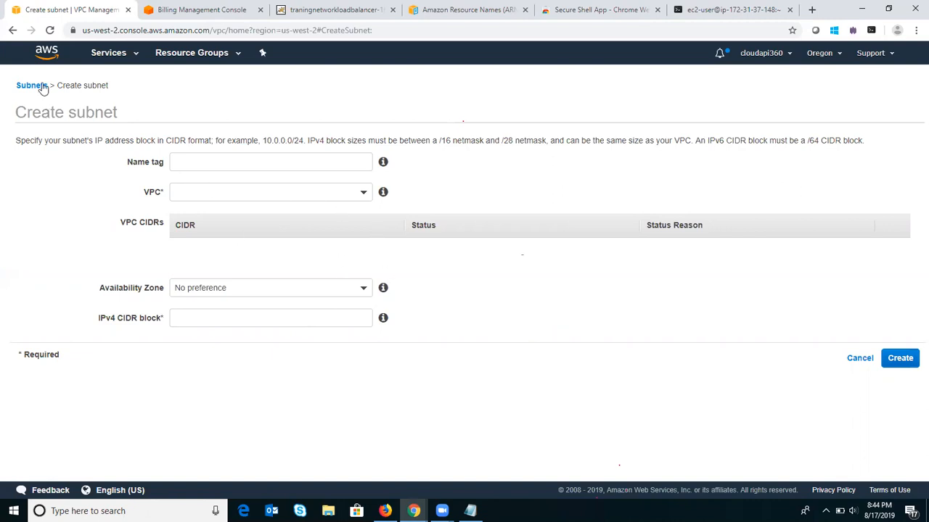
left_click(12, 31)
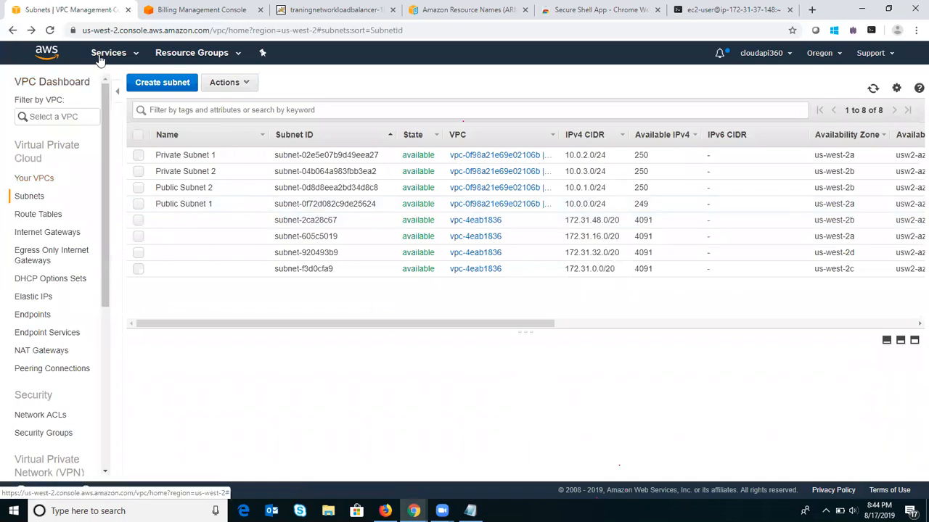
left_click(102, 55)
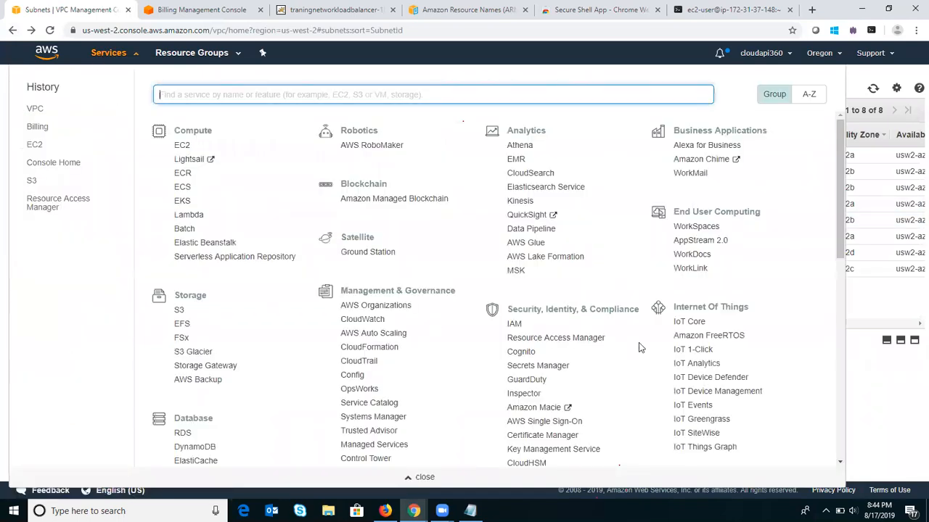
left_click(884, 380)
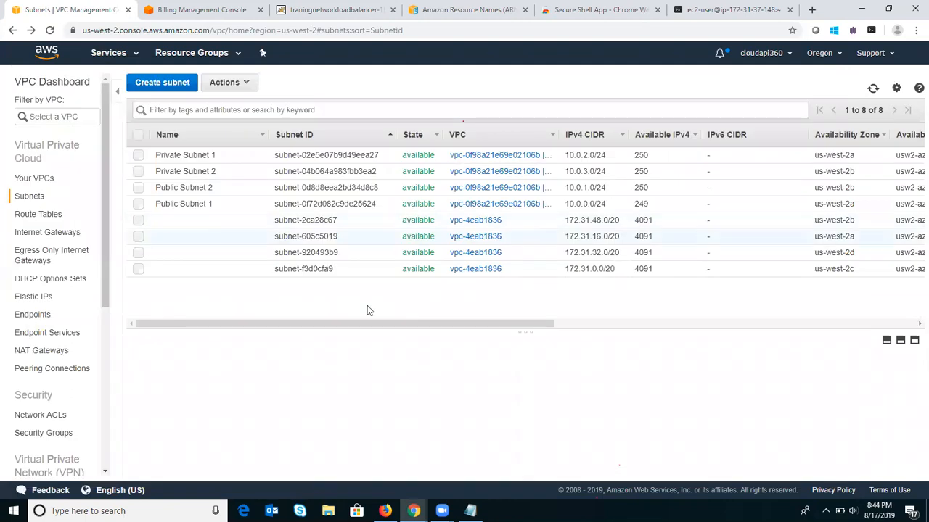
- Open the EC2 Dashboard for US West (Oregon) from the Services menu's Compute section
left_click_drag(386, 325, 767, 311)
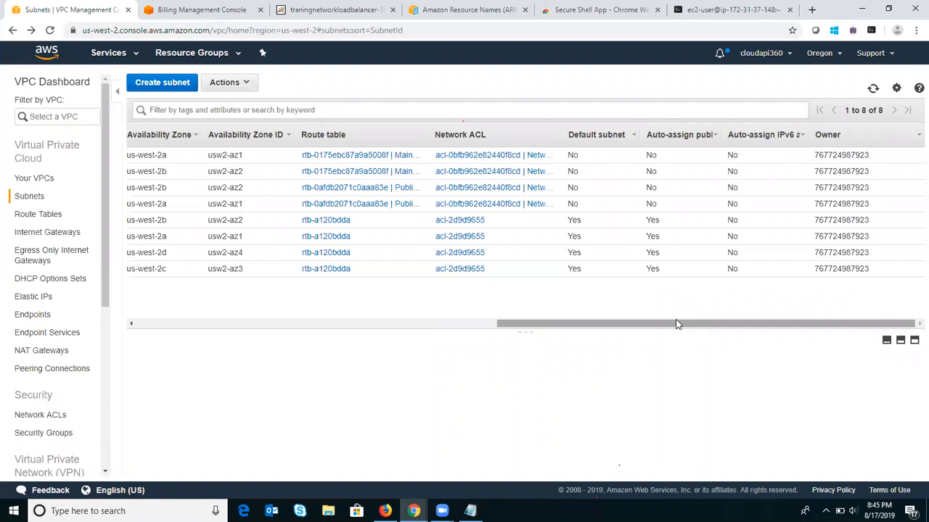
left_click_drag(675, 324, 731, 355)
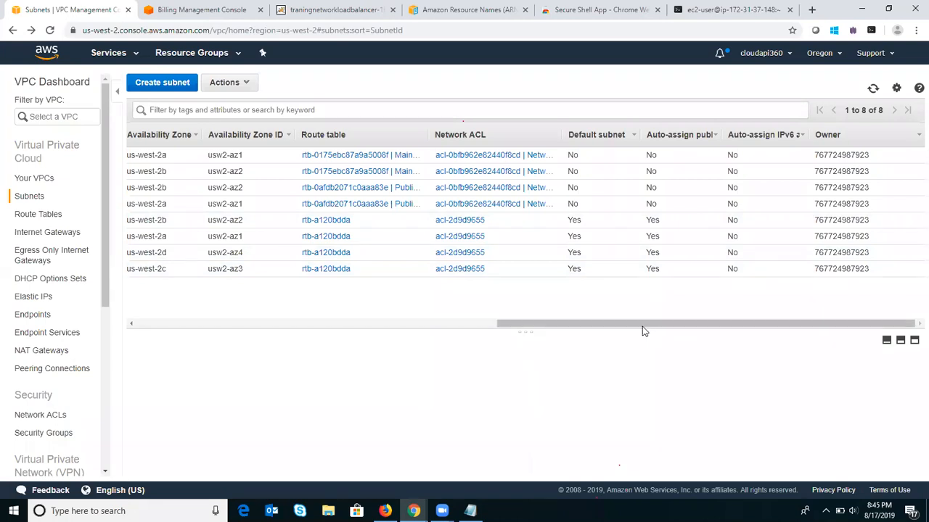
left_click_drag(642, 327, 676, 354)
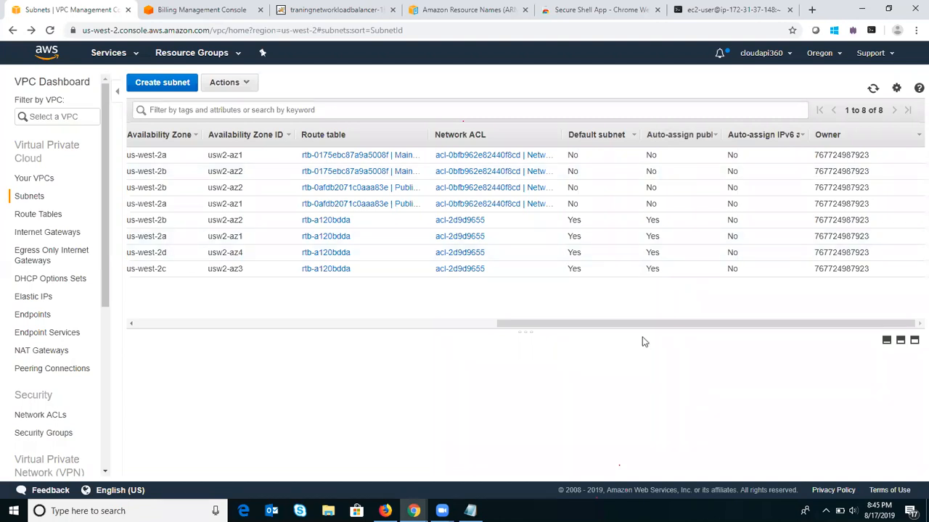
left_click_drag(642, 326, 182, 329)
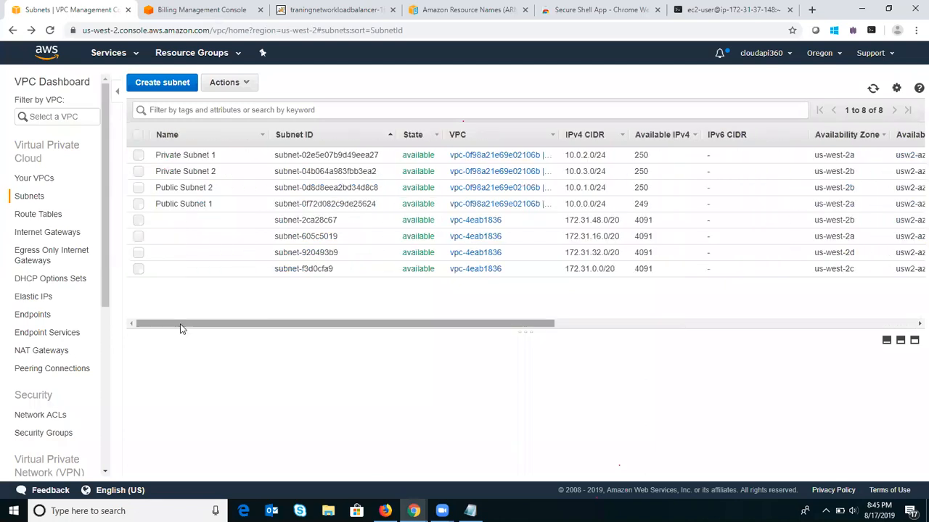
left_click(109, 54)
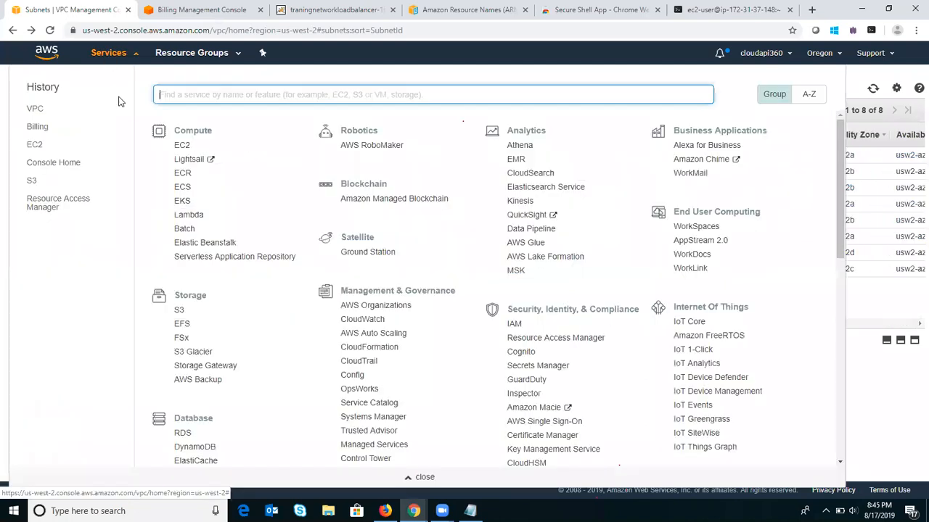
left_click(181, 147)
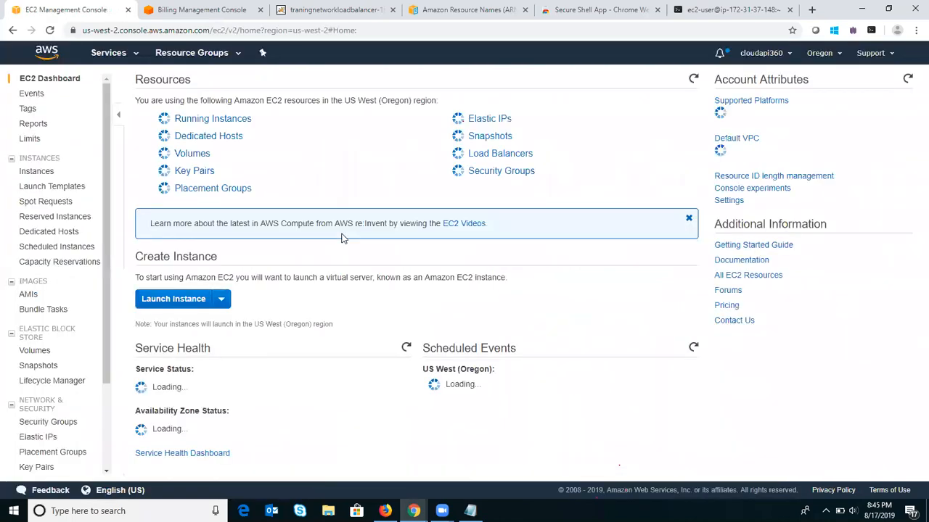
- Launch a free-tier Amazon Linux 2 instance at t2.micro and continue to instance details
left_click(169, 287)
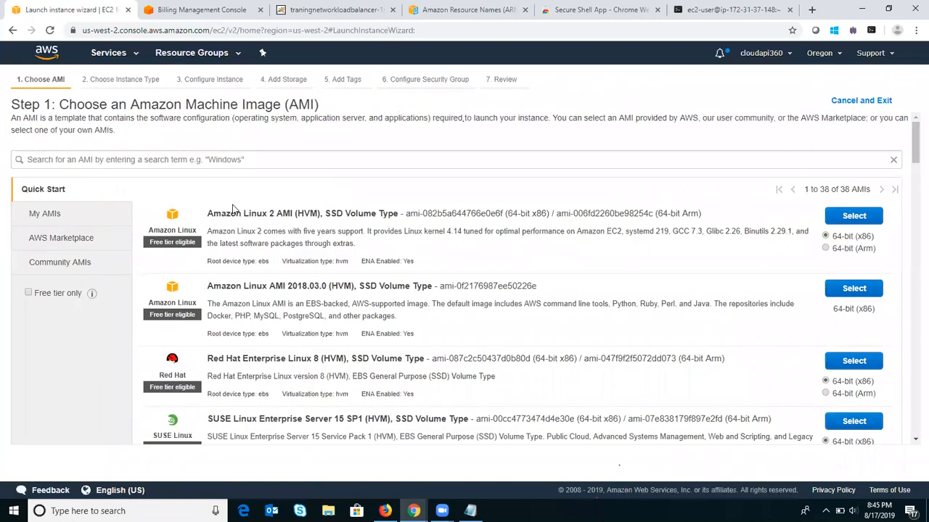
left_click(29, 293)
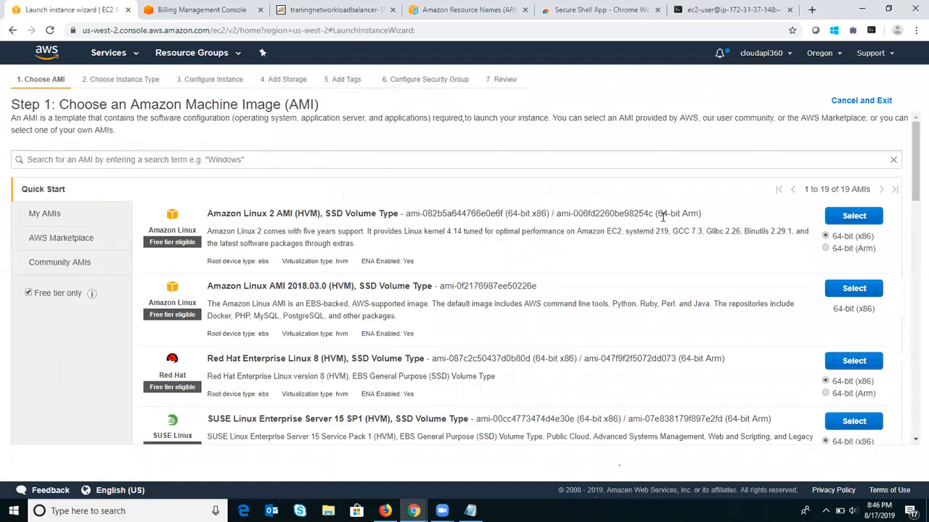
left_click(853, 218)
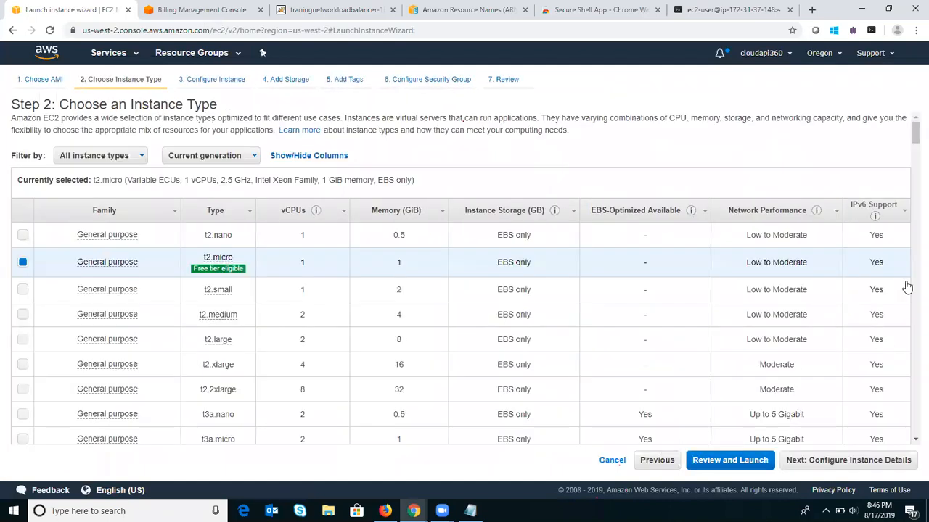
left_click(823, 461)
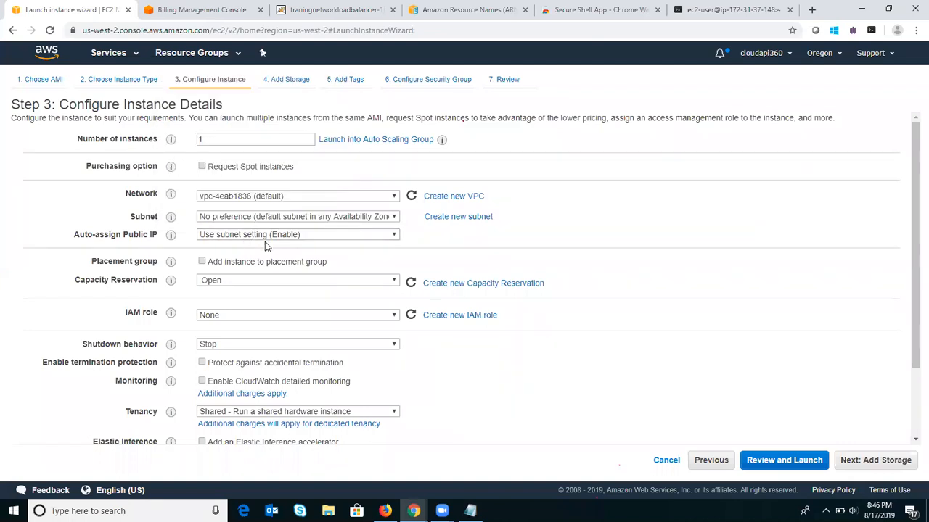
- Set the instance's network to Training VPC, subnet to Public Subnet 2, and Auto-assign Public IP to Enable
left_click(253, 200)
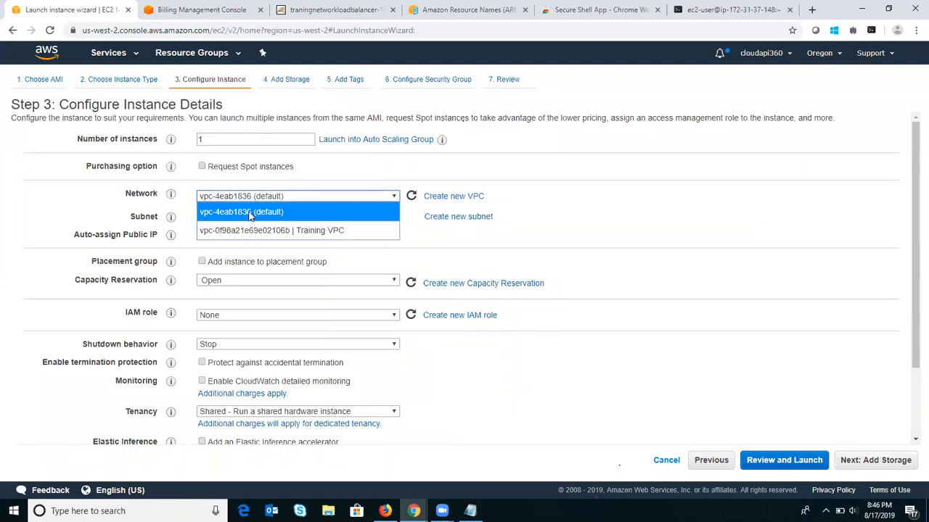
left_click(264, 230)
left_click(317, 217)
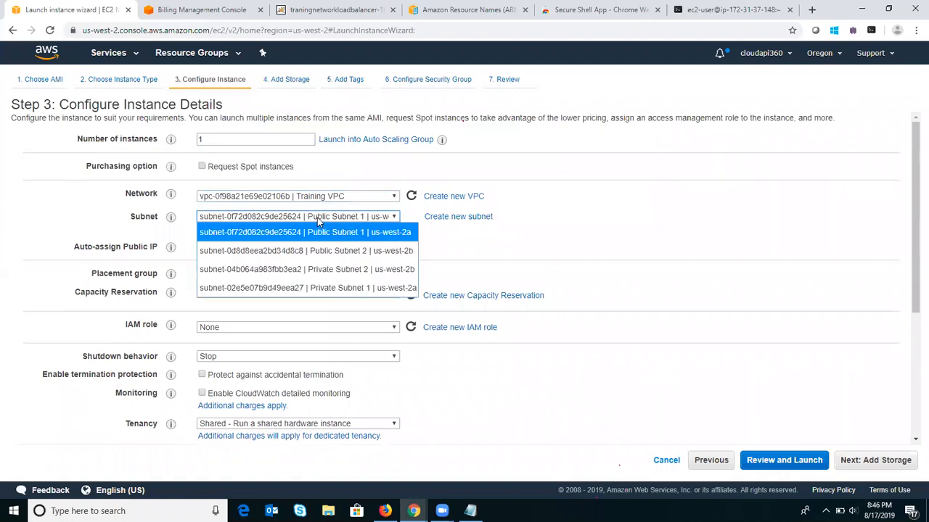
left_click(332, 254)
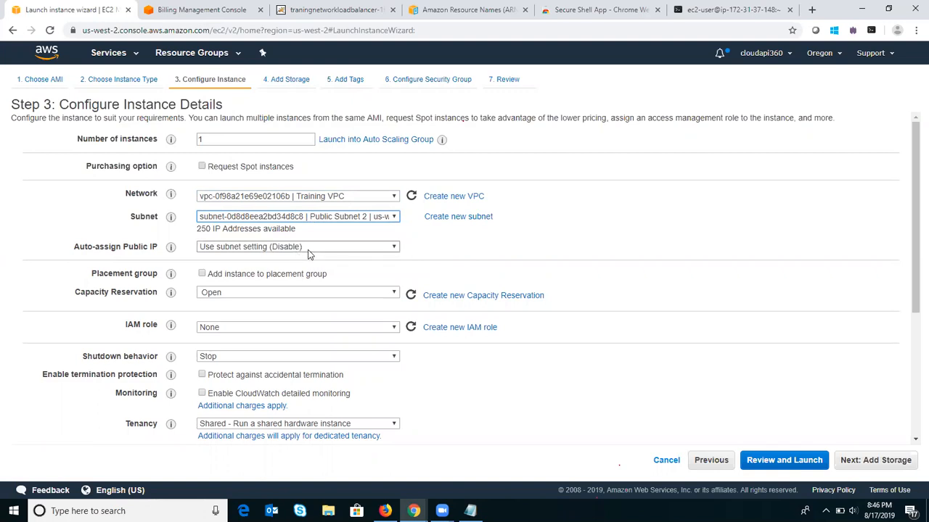
left_click(307, 249)
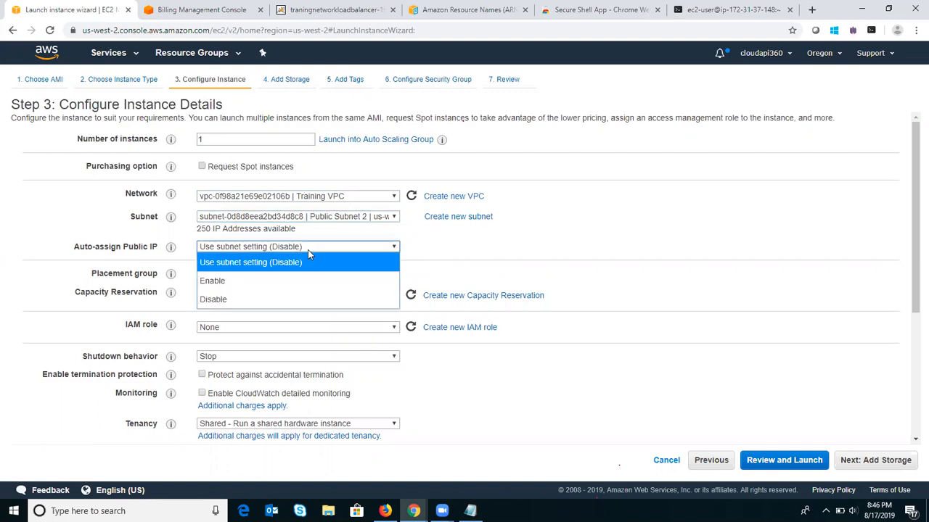
left_click(217, 283)
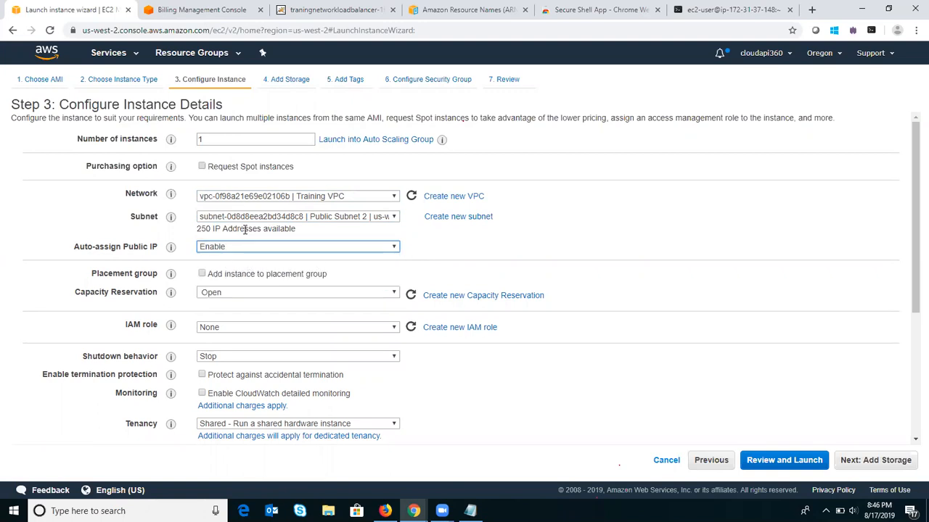
mouse_move(170, 293)
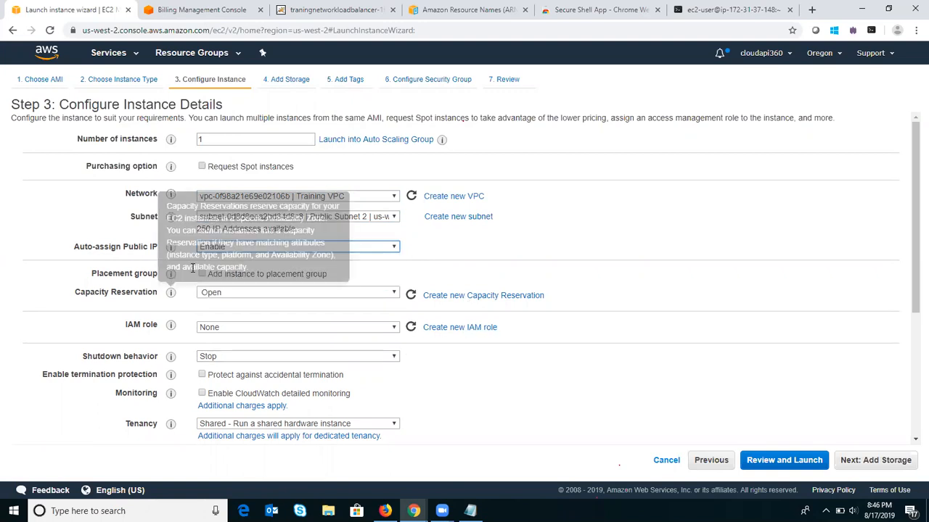
left_click_drag(295, 252, 428, 251)
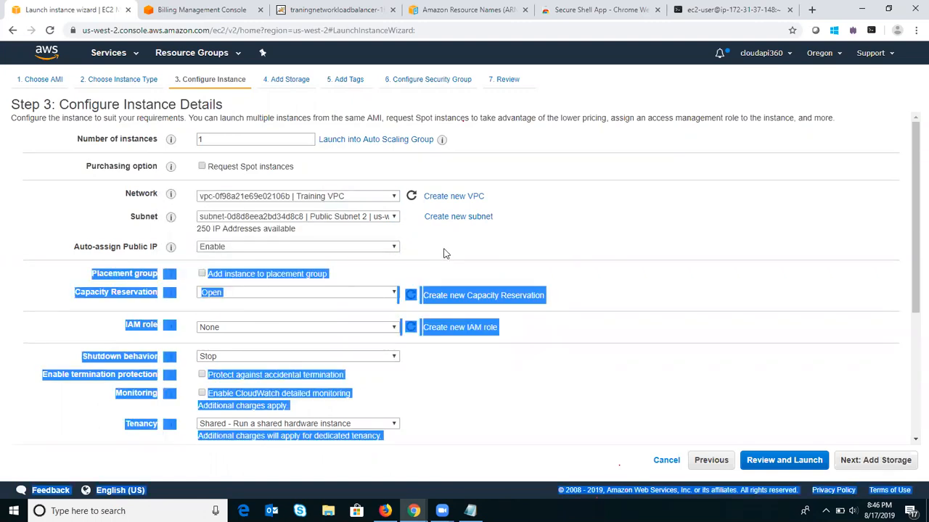
left_click(445, 253)
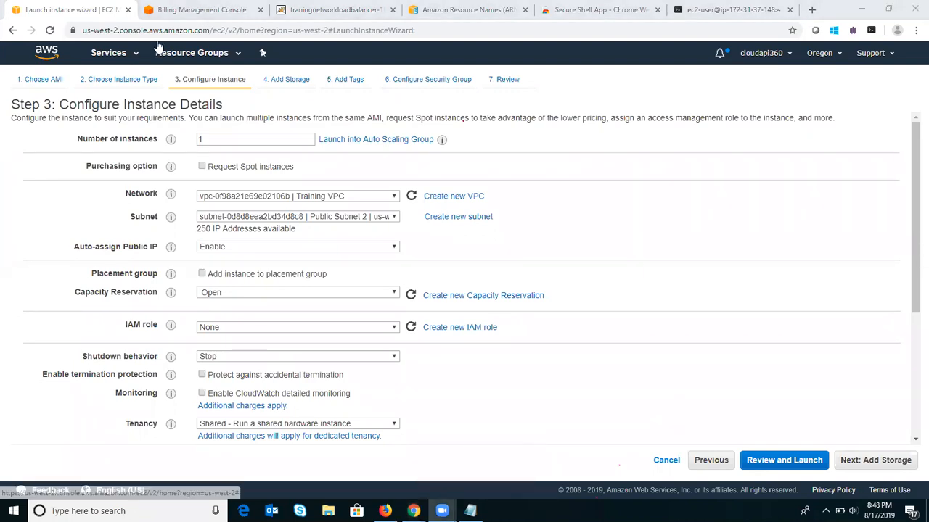
- Go to the Oregon VPC Dashboard through the Services menu's History list
left_click(102, 53)
left_click(33, 127)
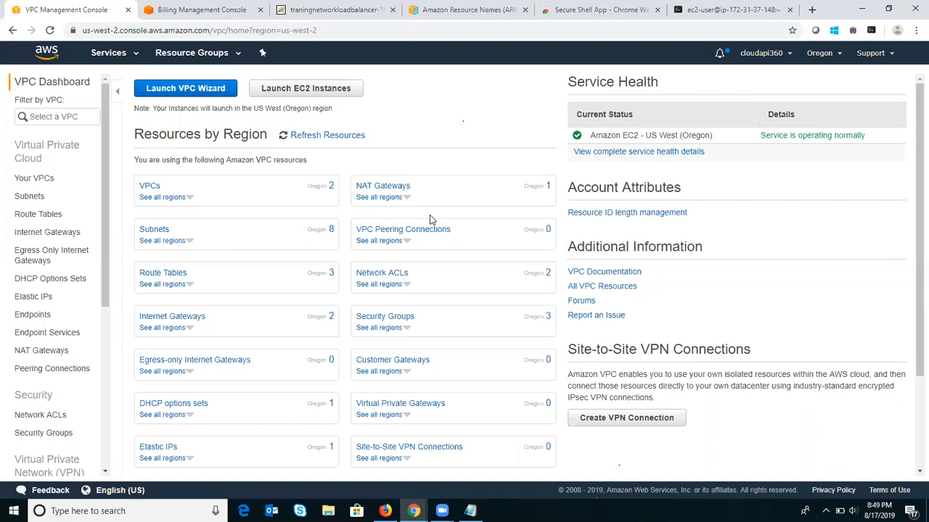
left_click(587, 301)
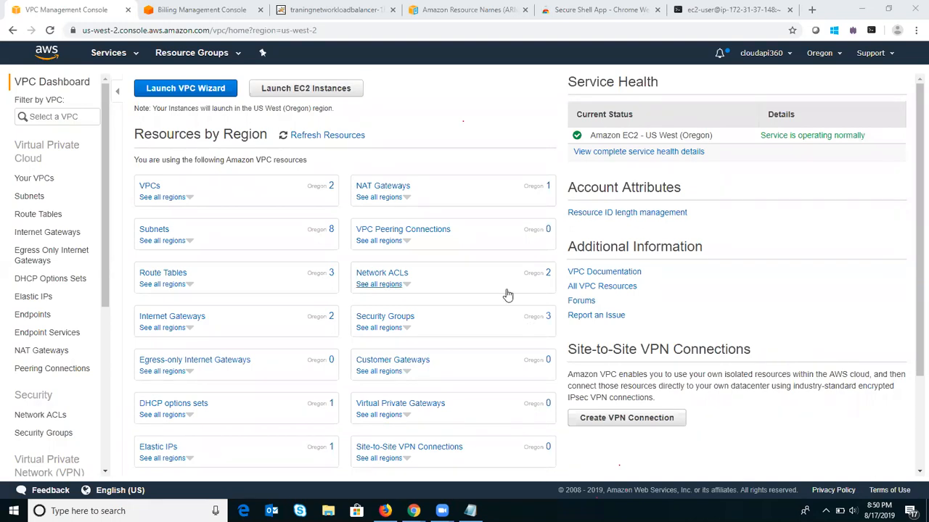
- Show the EC2 Load Balancers page to find the TraningNetworkLoadBalancer network load balancer
left_click(107, 55)
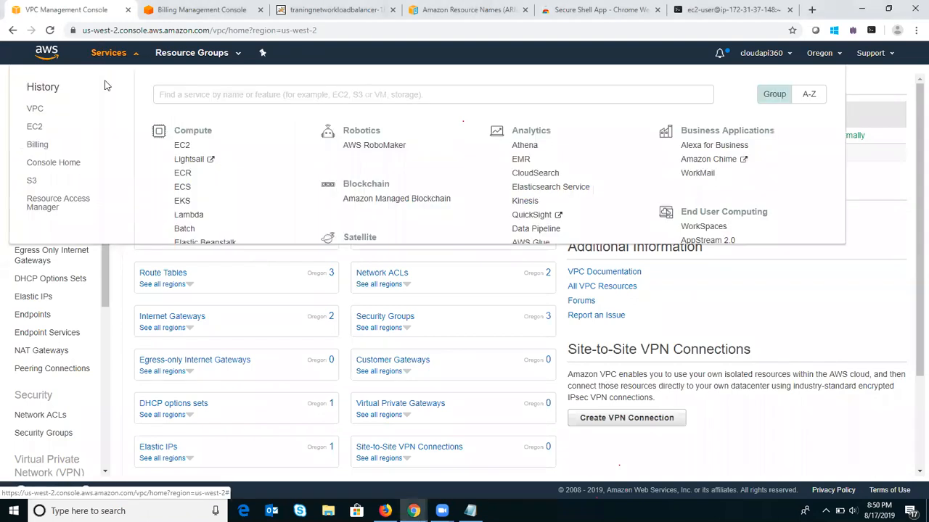
left_click(182, 147)
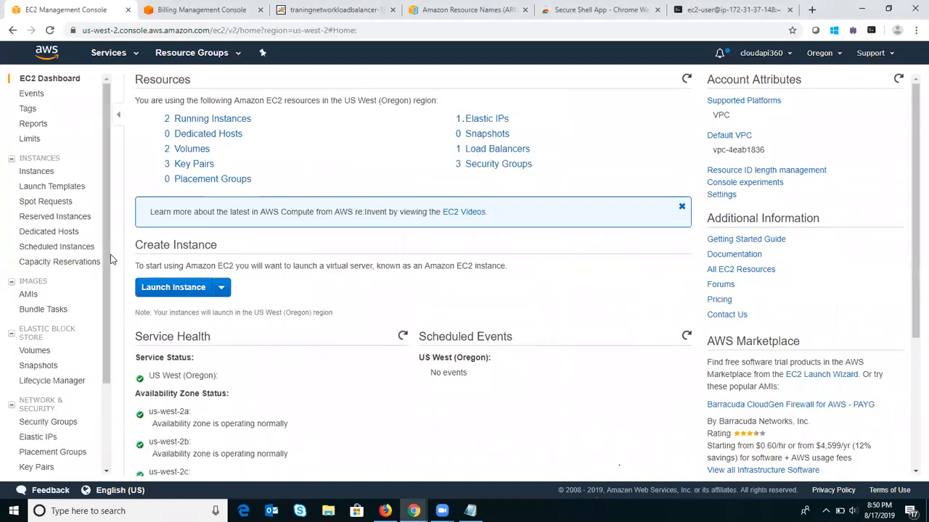
left_click_drag(104, 254, 98, 302)
scroll(98, 302, "down", 2)
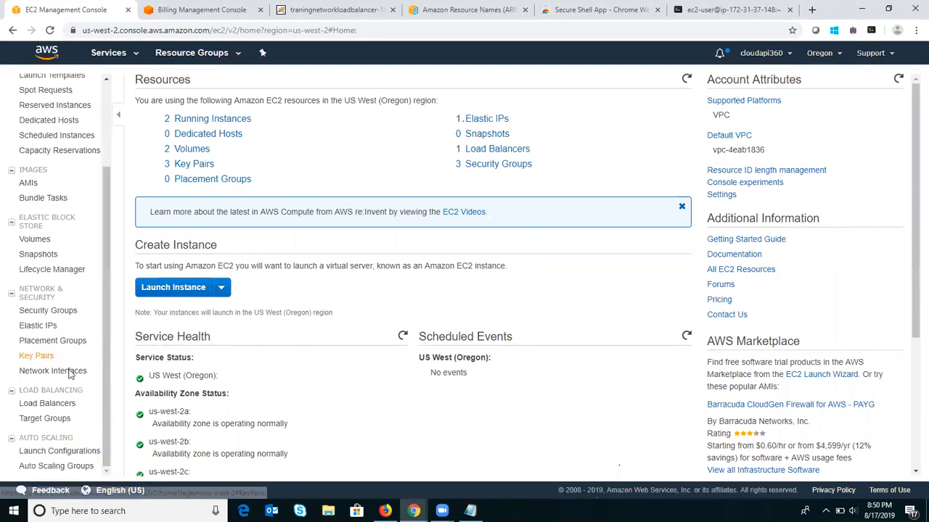
left_click(38, 406)
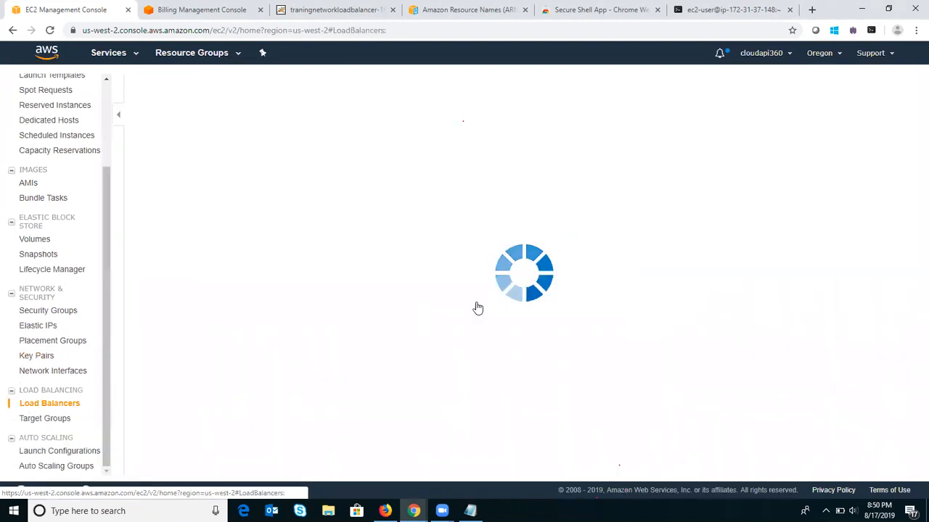